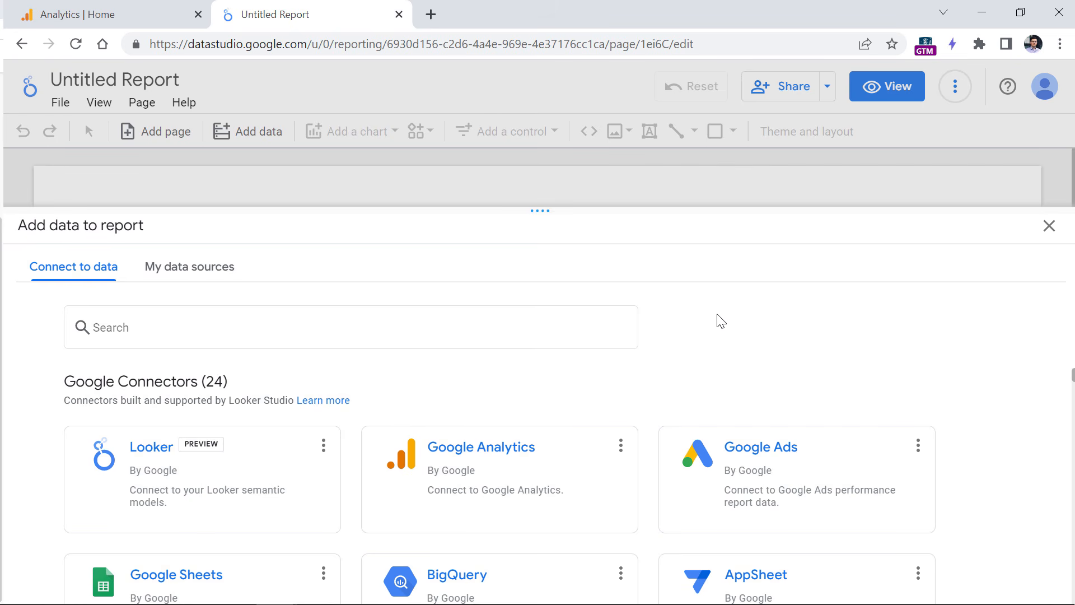
- Browse the available data connectors and choose Google Analytics as the connector for the report
scroll(644, 387, down, 1)
scroll(644, 403, down, 20)
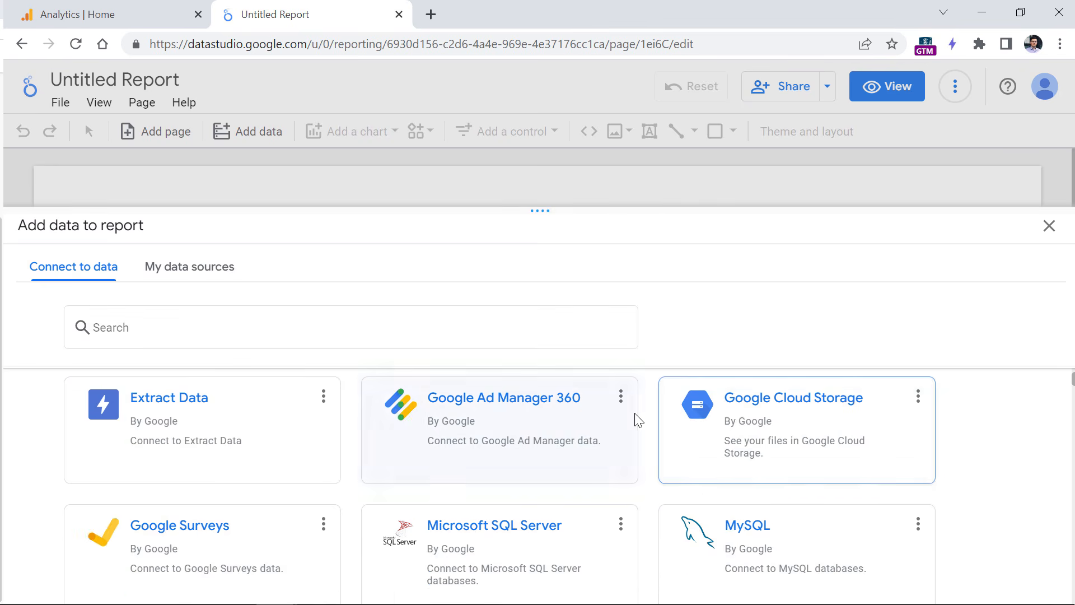
scroll(622, 425, down, 20)
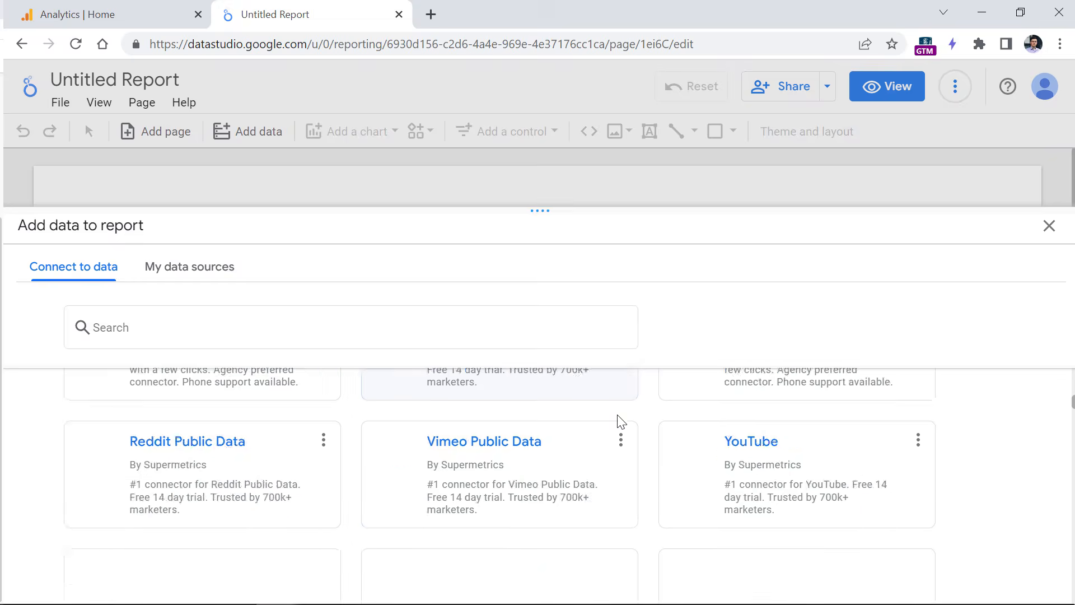
scroll(619, 424, up, 20)
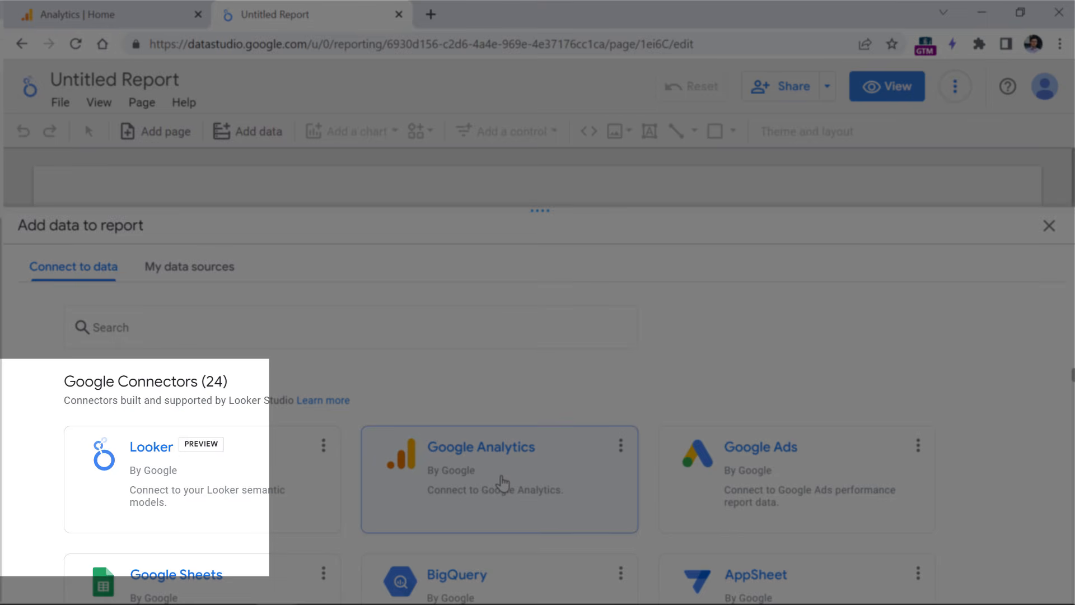
click(502, 483)
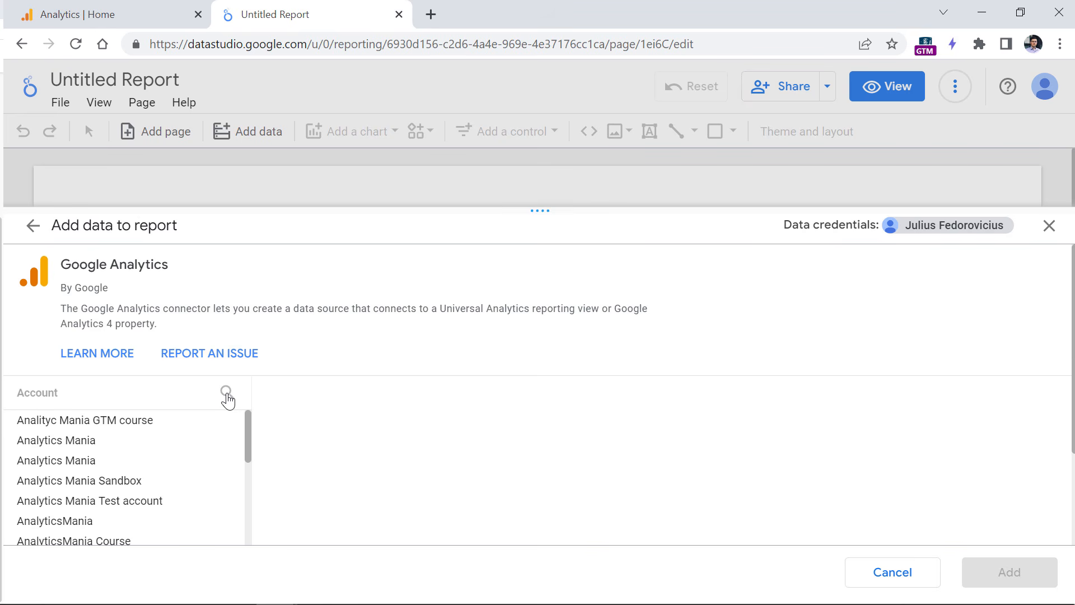
- Find the Demo Account by searching for "demo" and add its GA4 - Google Merchandise Store property as the report's data source
click(226, 393)
text(demo)
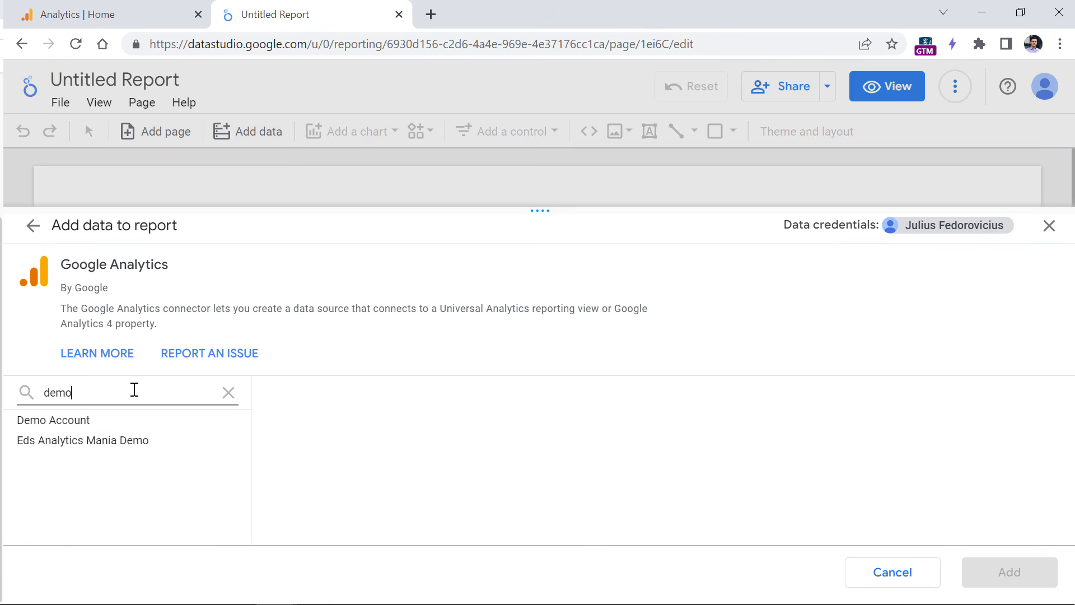
click(53, 420)
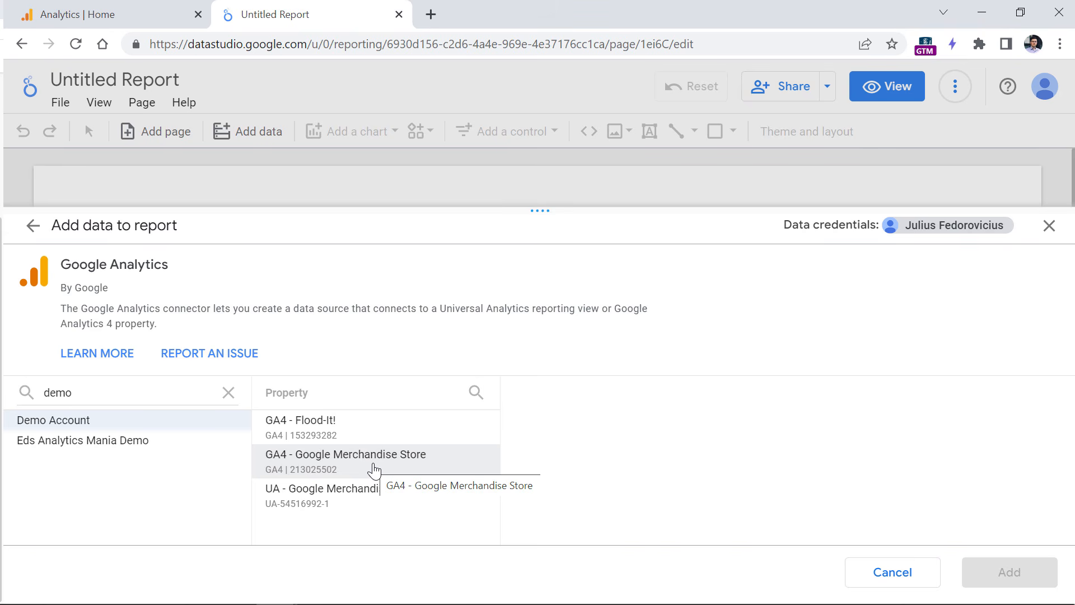
click(373, 469)
click(1008, 576)
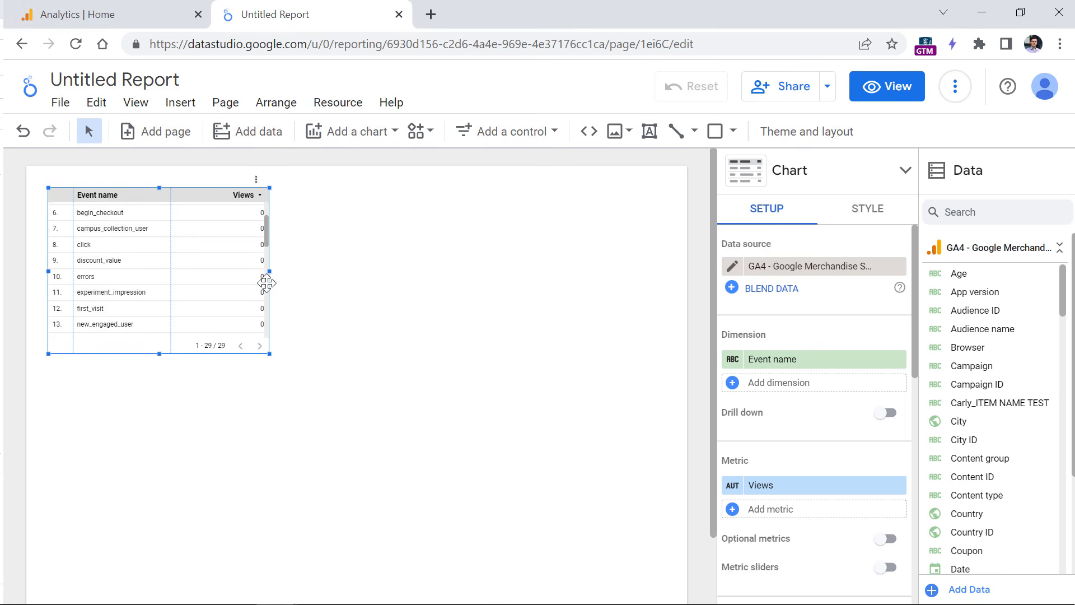
- Delete the default table of event names and views from the report canvas
scroll(246, 282, down, 3)
key(Delete)
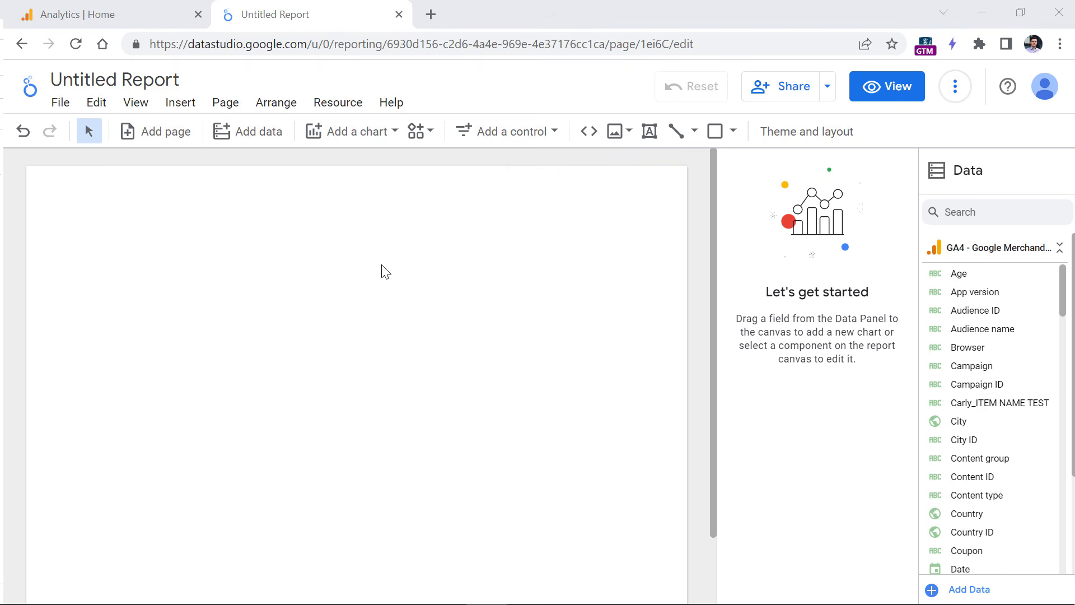
key(ctrl+minus)
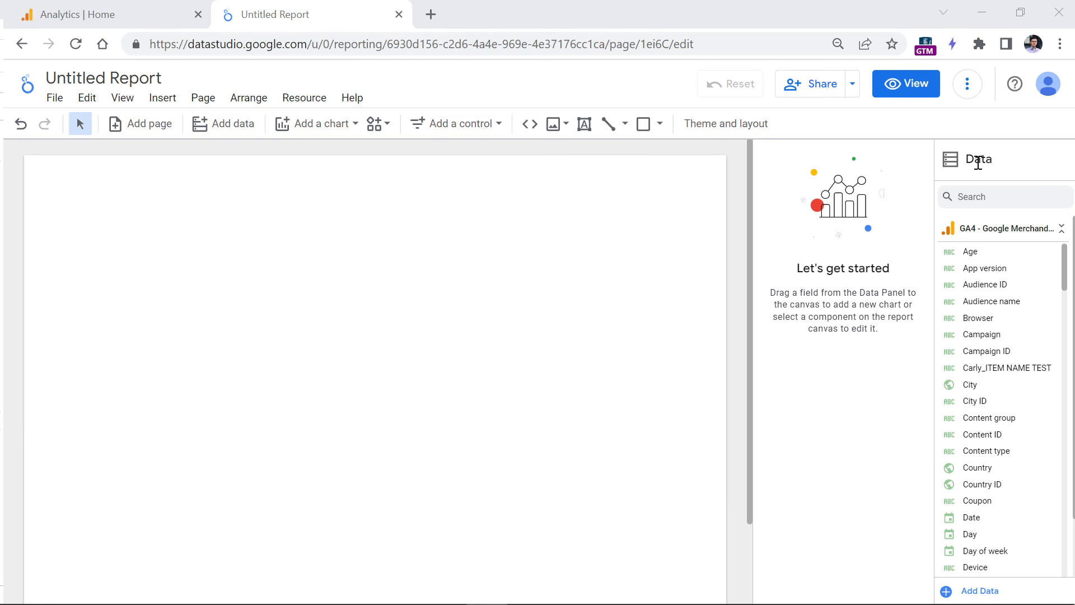
- Examine the fields of the GA4 - Google Merchandise Store data source and the chart types that can be added
click(1016, 229)
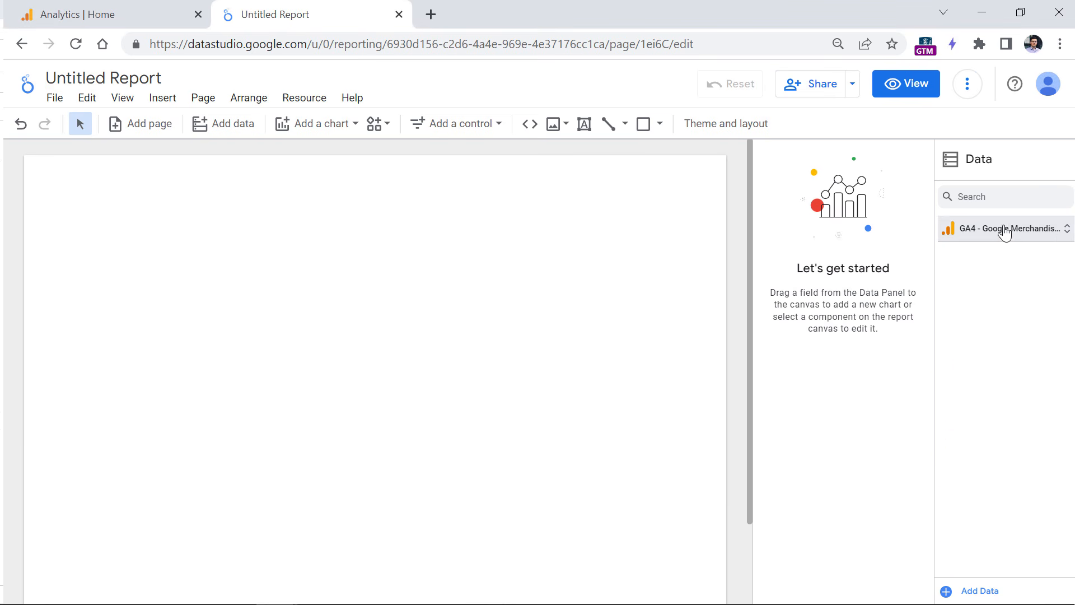
click(1020, 236)
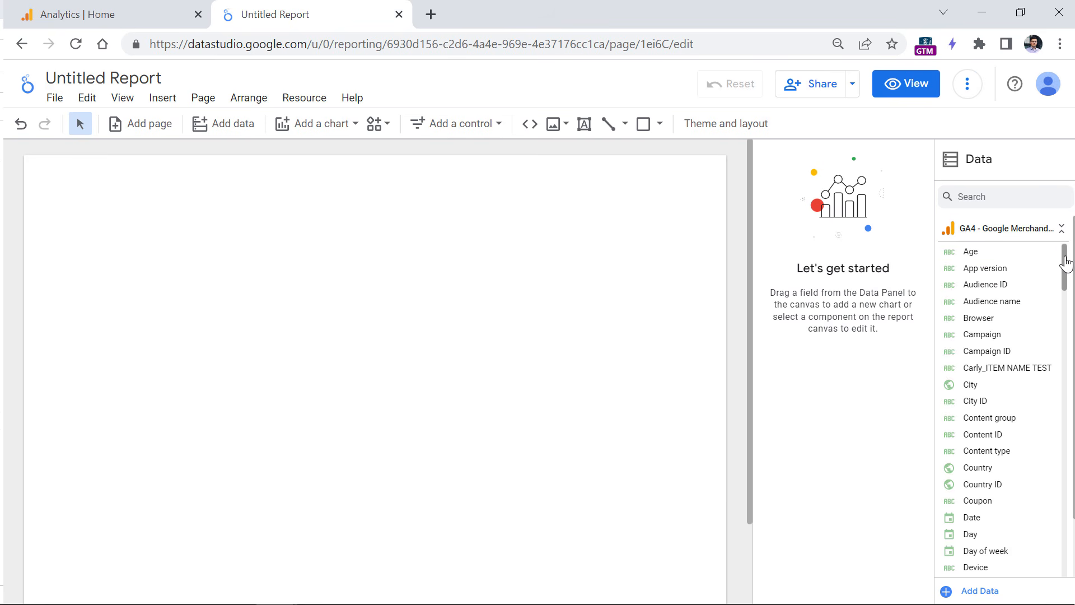
drag(1066, 264, 597, 232)
drag(1063, 270, 1060, 505)
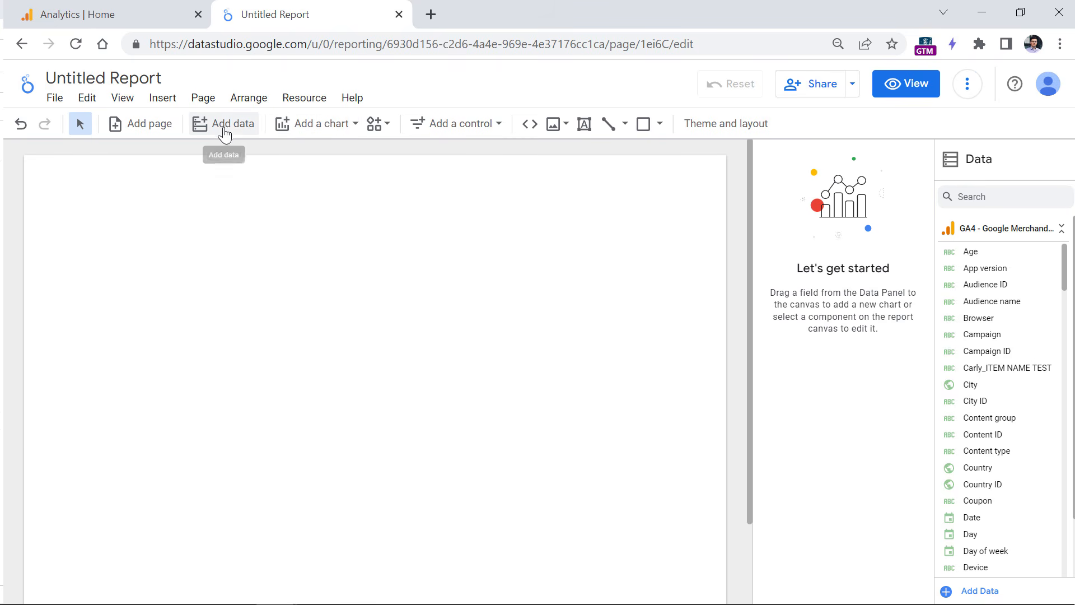
click(347, 125)
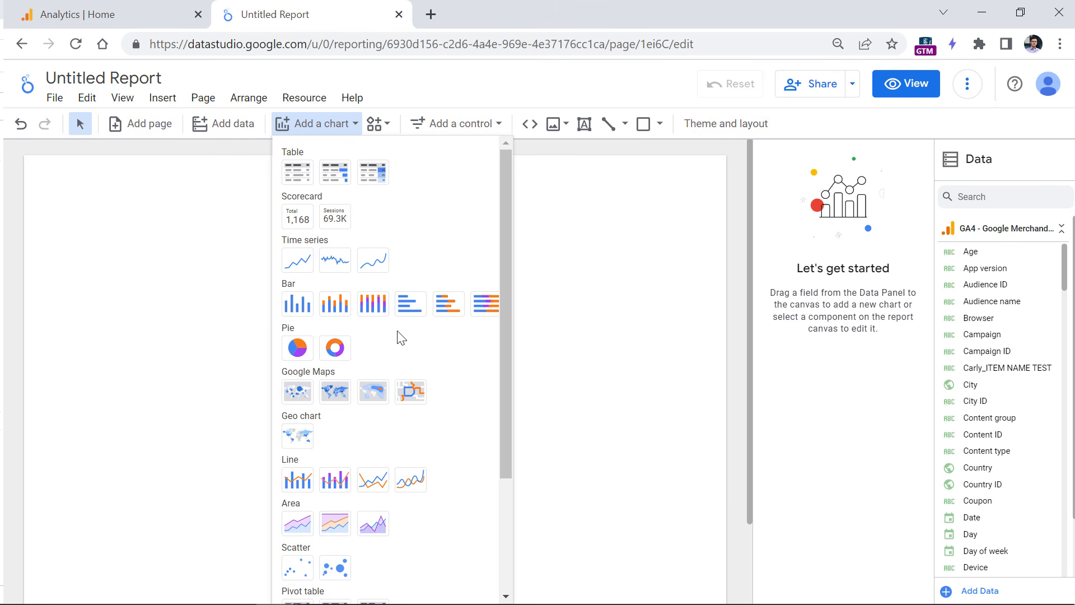
click(476, 81)
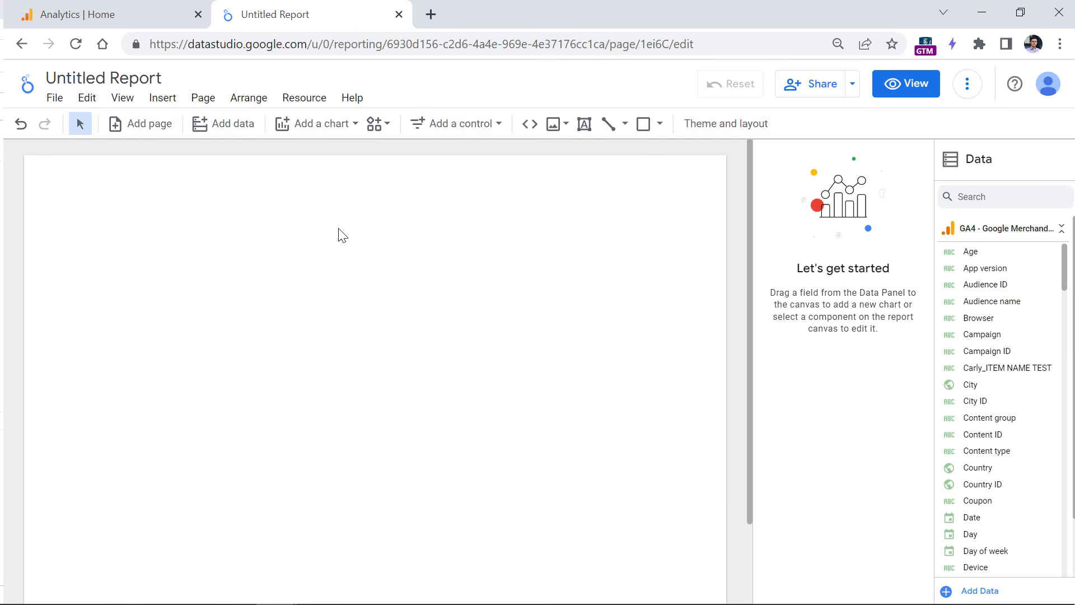
- Insert a scorecard chart near the upper-left corner of the report page
click(323, 133)
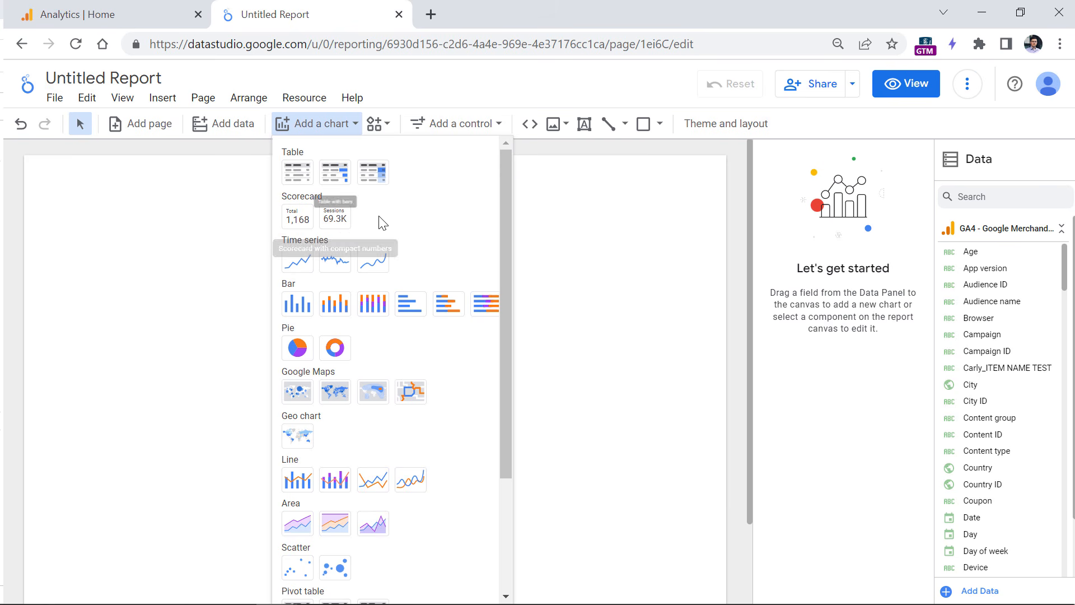
click(302, 223)
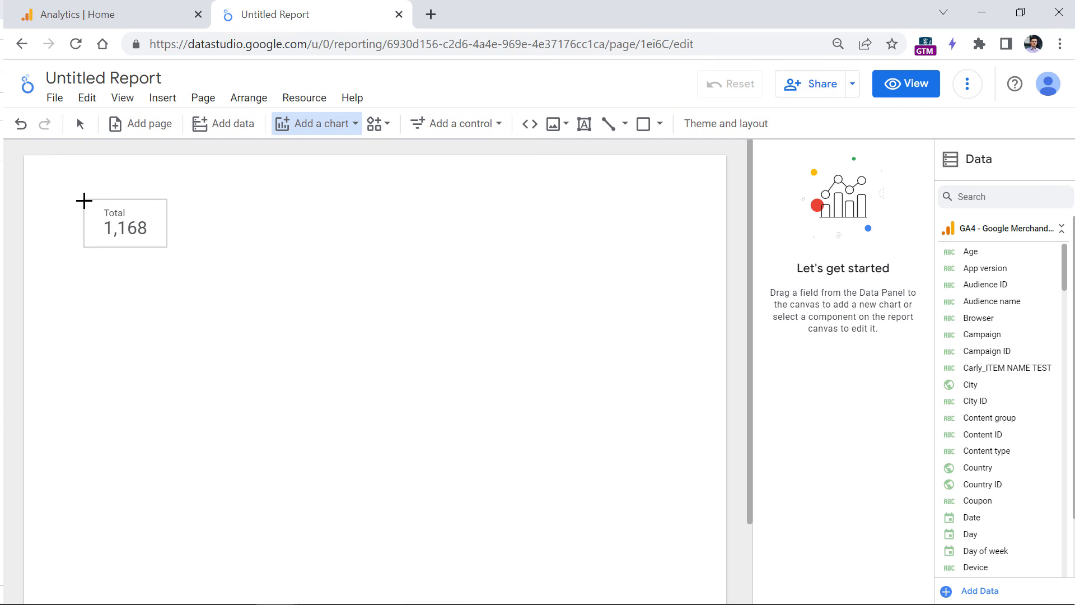
click(84, 200)
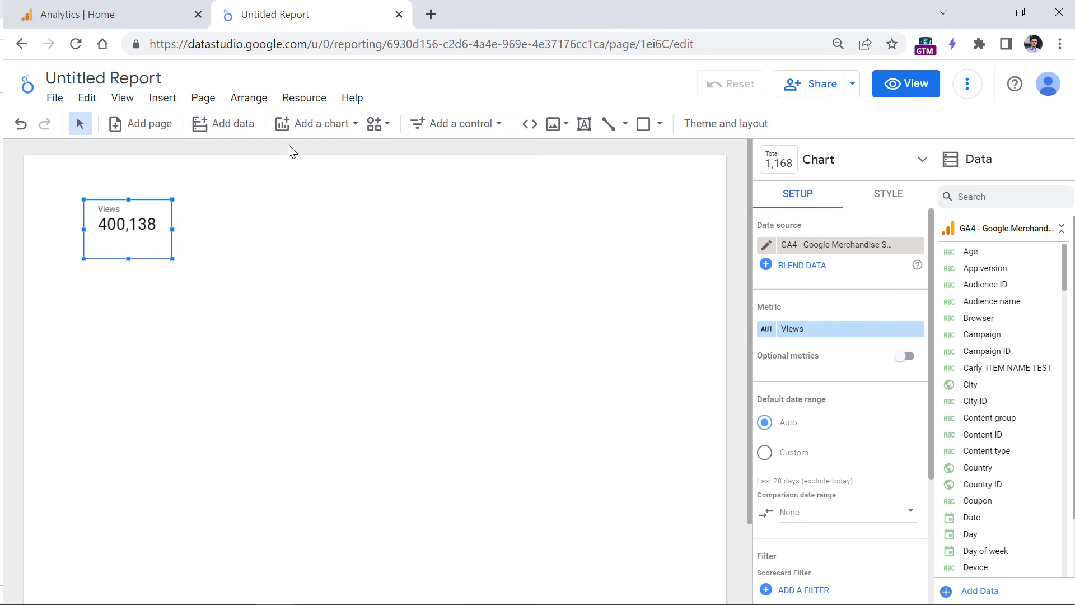
- Draw a second, larger scorecard beside the Views scorecard and delete it
click(315, 123)
click(301, 224)
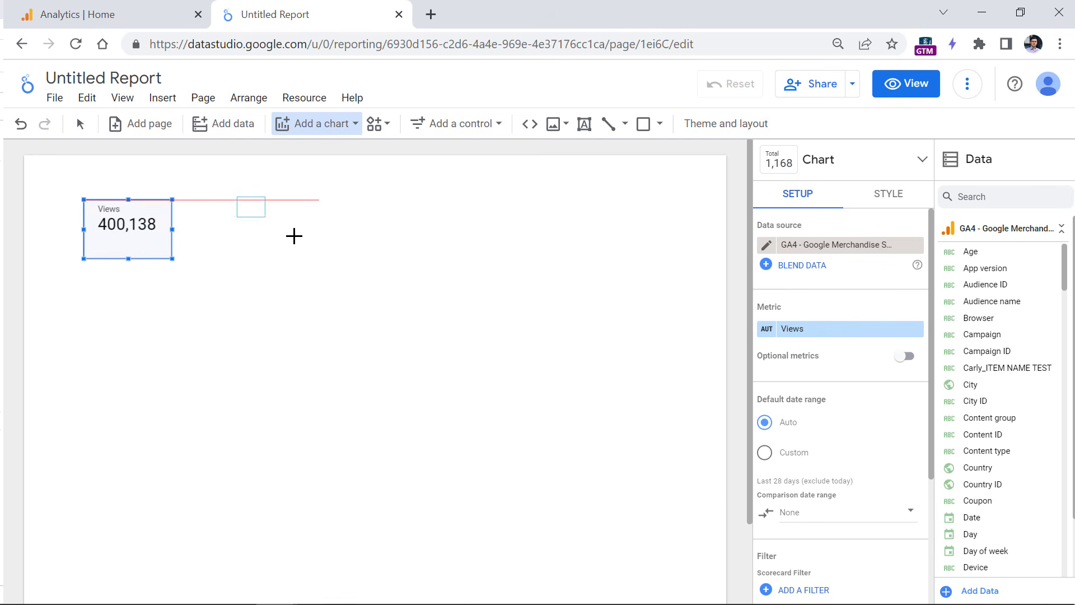
drag(294, 236, 375, 283)
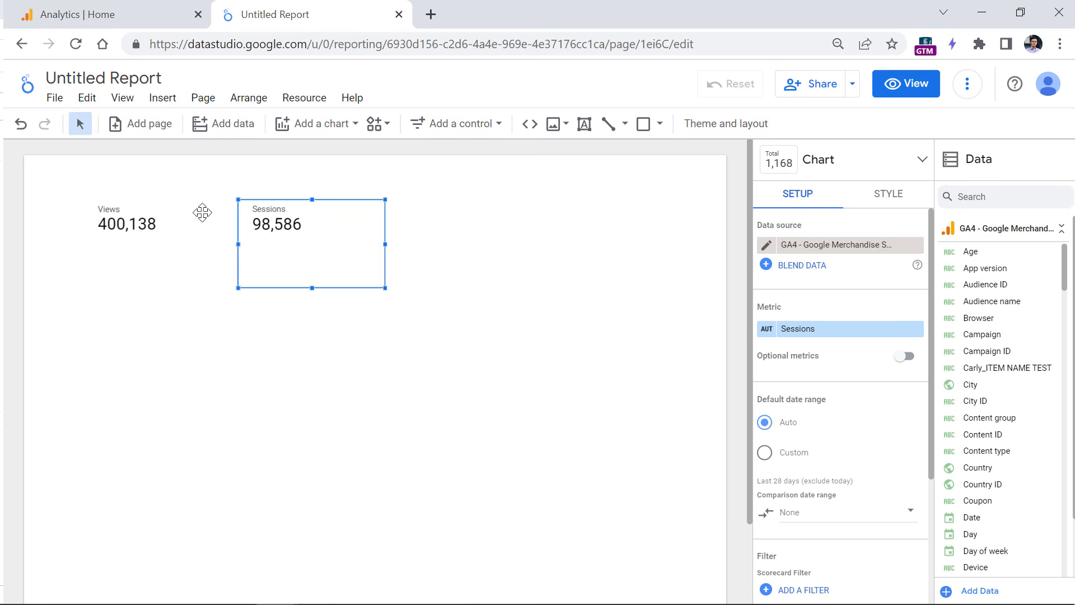
click(151, 264)
click(245, 229)
key(Delete)
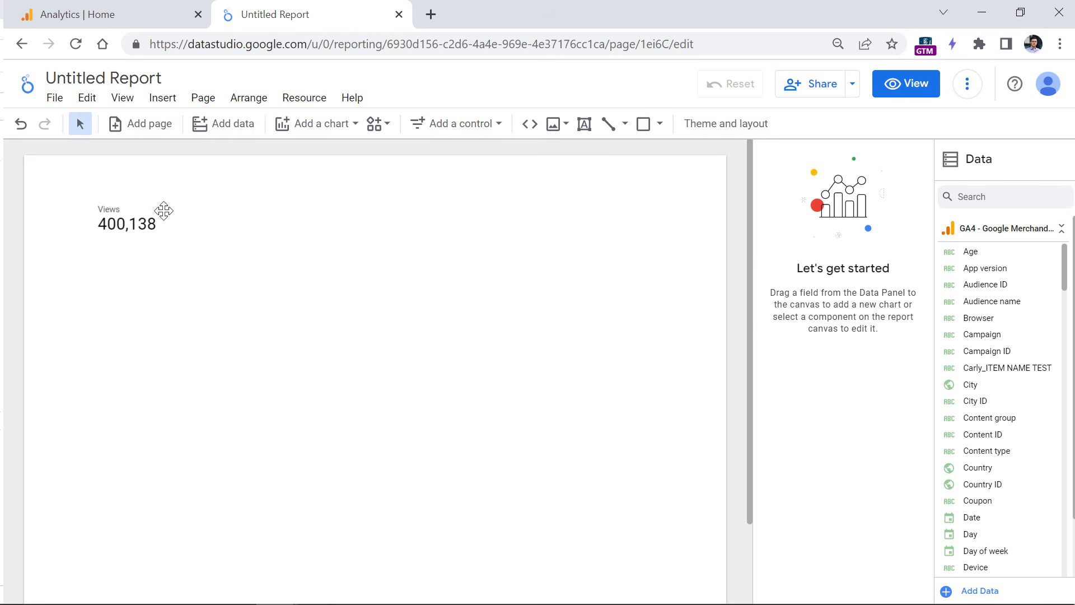
- Select the Views scorecard and review its setup and style options
click(132, 224)
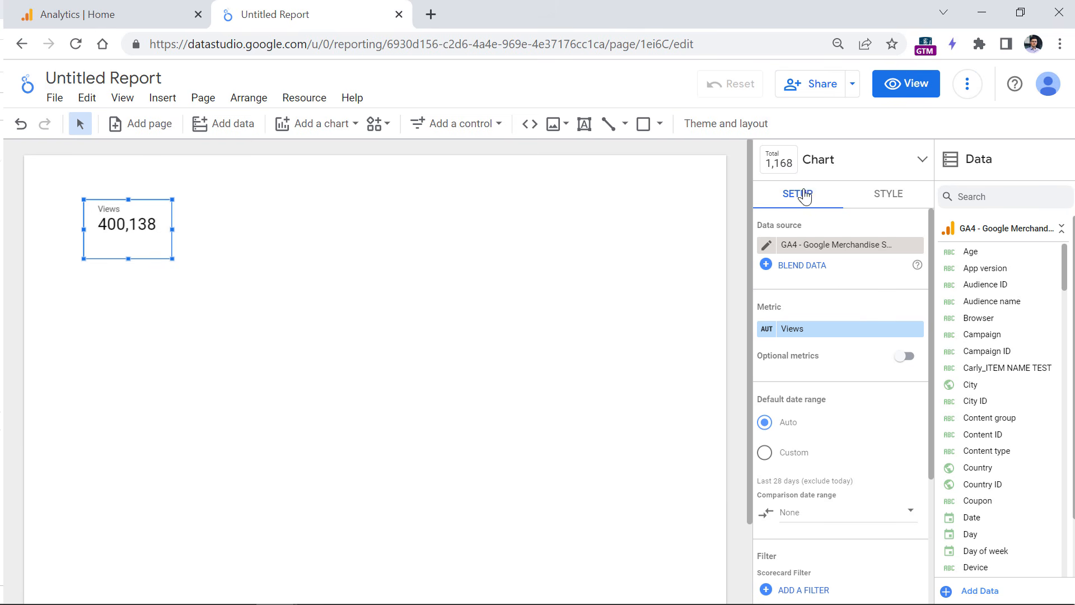
scroll(838, 310, down, 3)
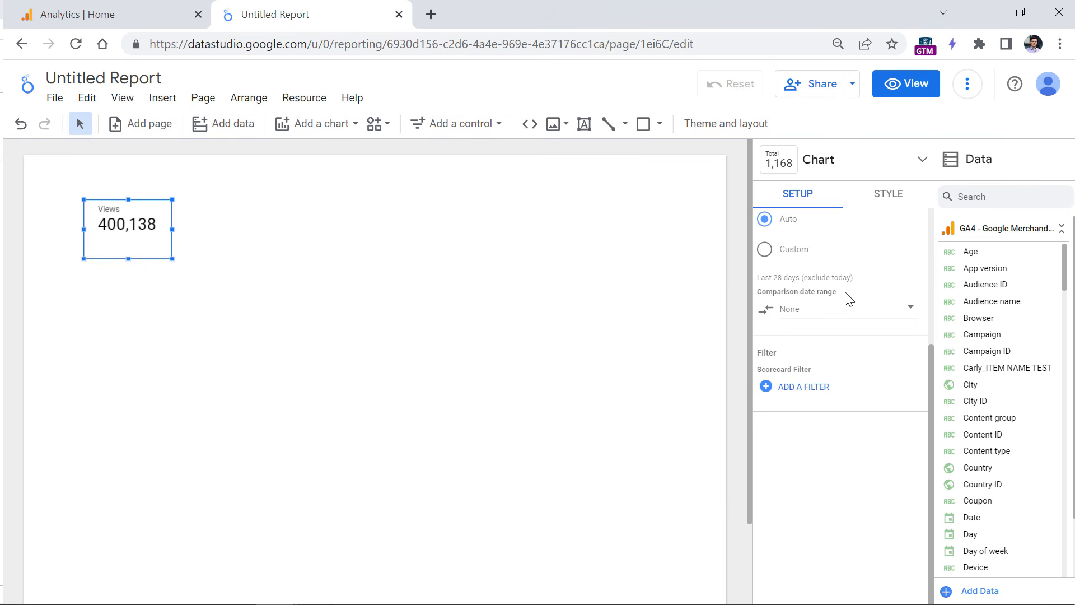
click(894, 202)
scroll(874, 302, up, 5)
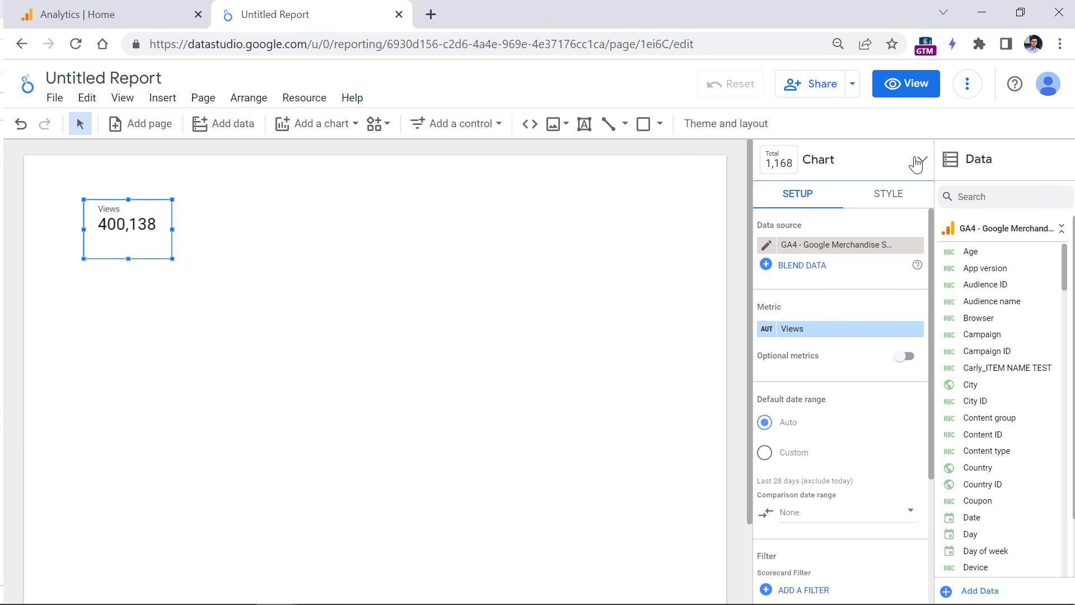
- Try the time series chart type on the Views scorecard and switch it back to a scorecard
click(883, 160)
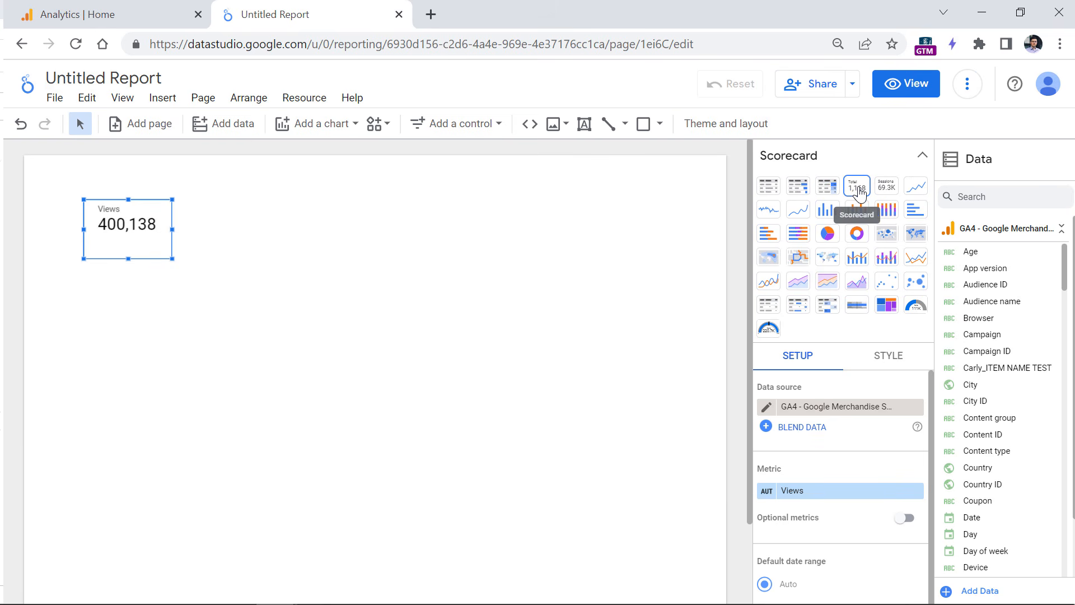
click(916, 187)
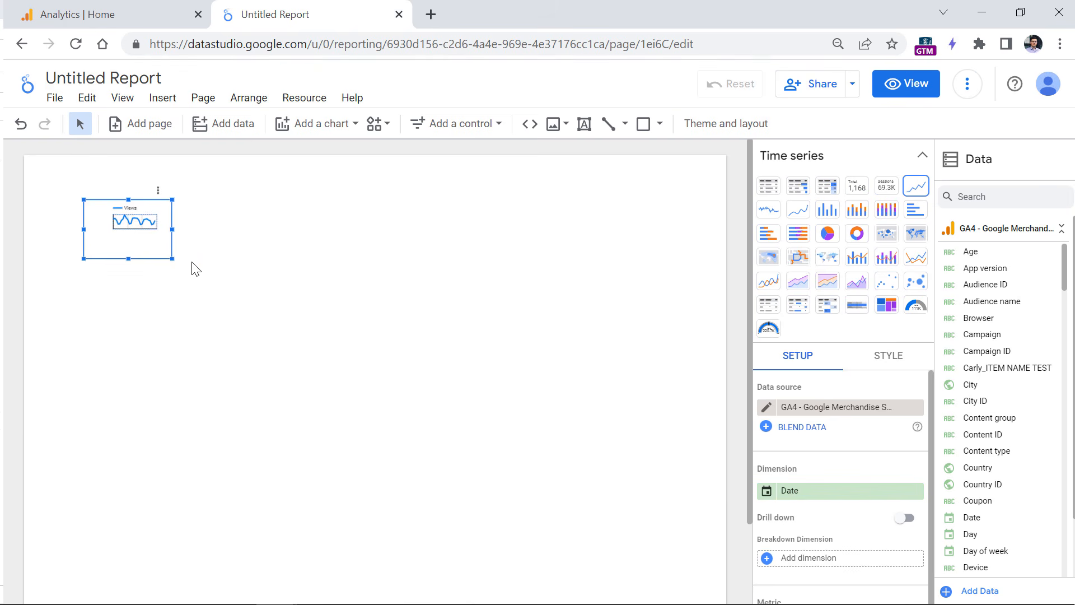
click(863, 194)
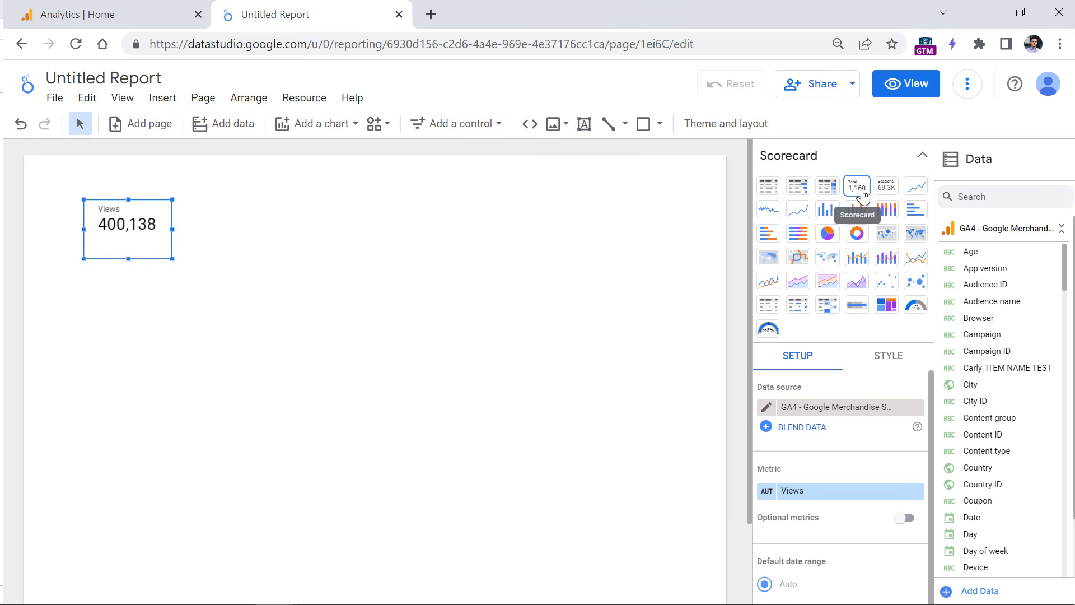
click(922, 159)
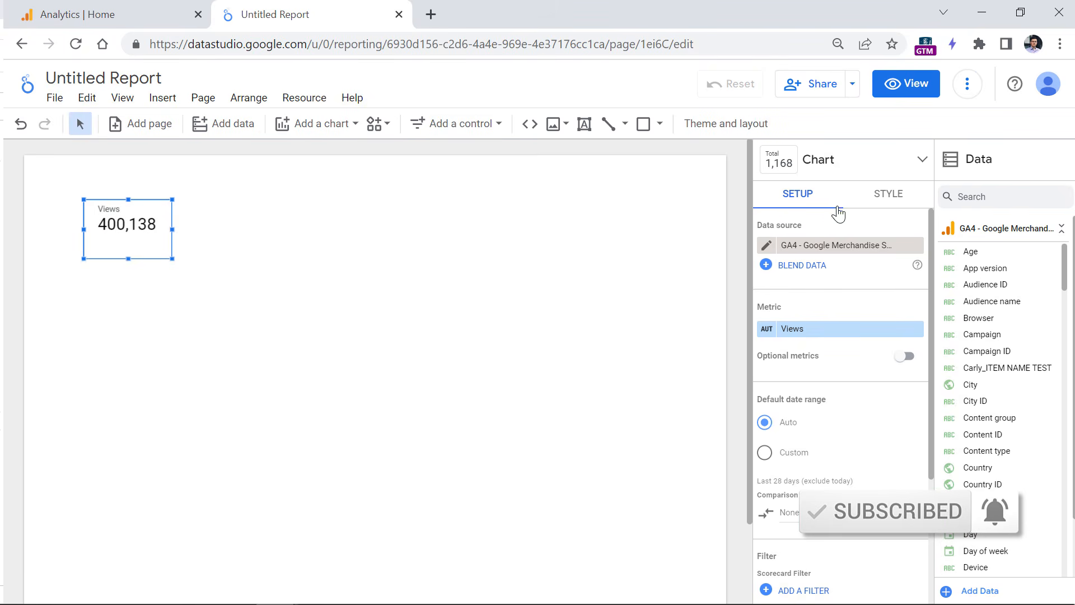
- Check the scorecard's data source choices and set its metric to Total users
click(844, 249)
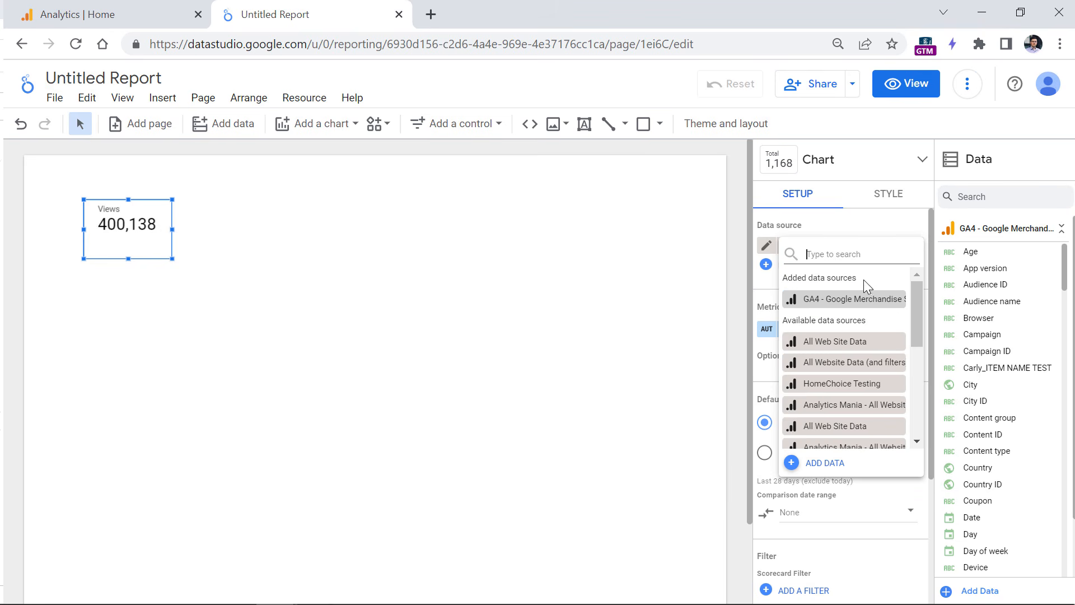
click(908, 218)
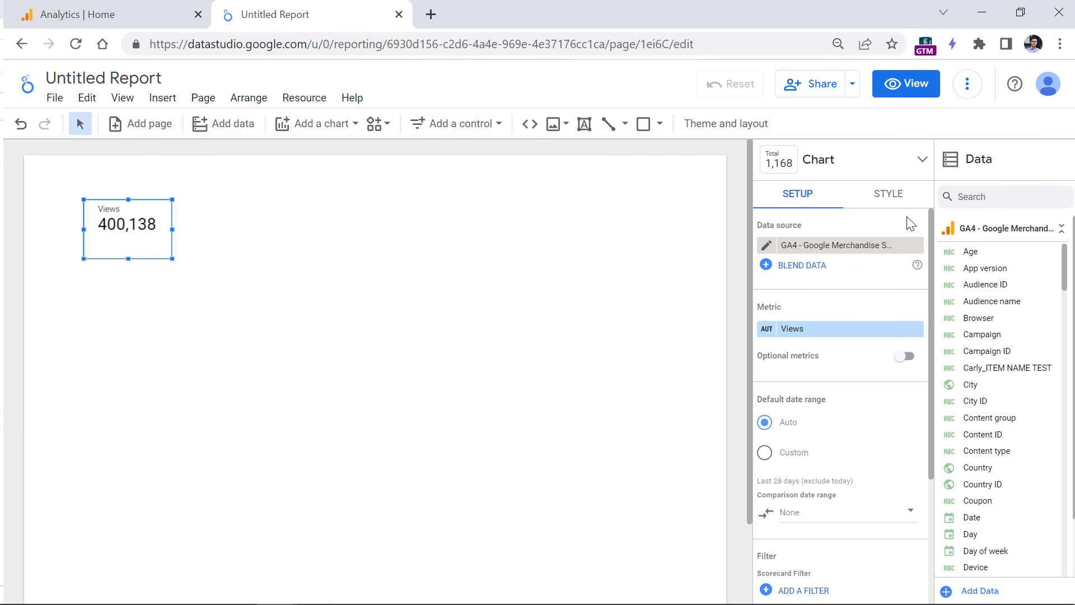
click(797, 335)
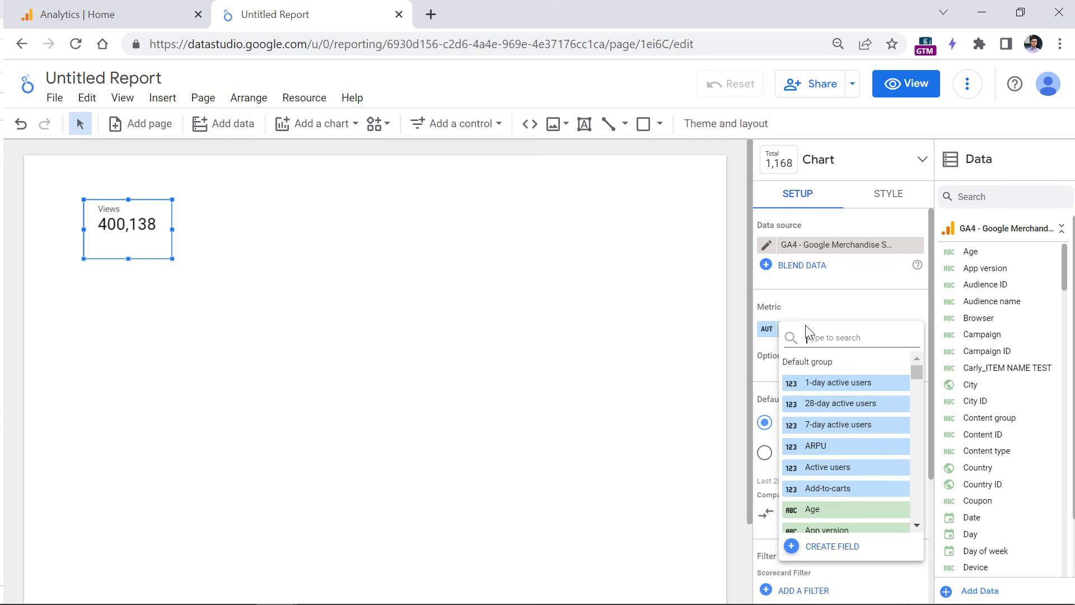
text(total)
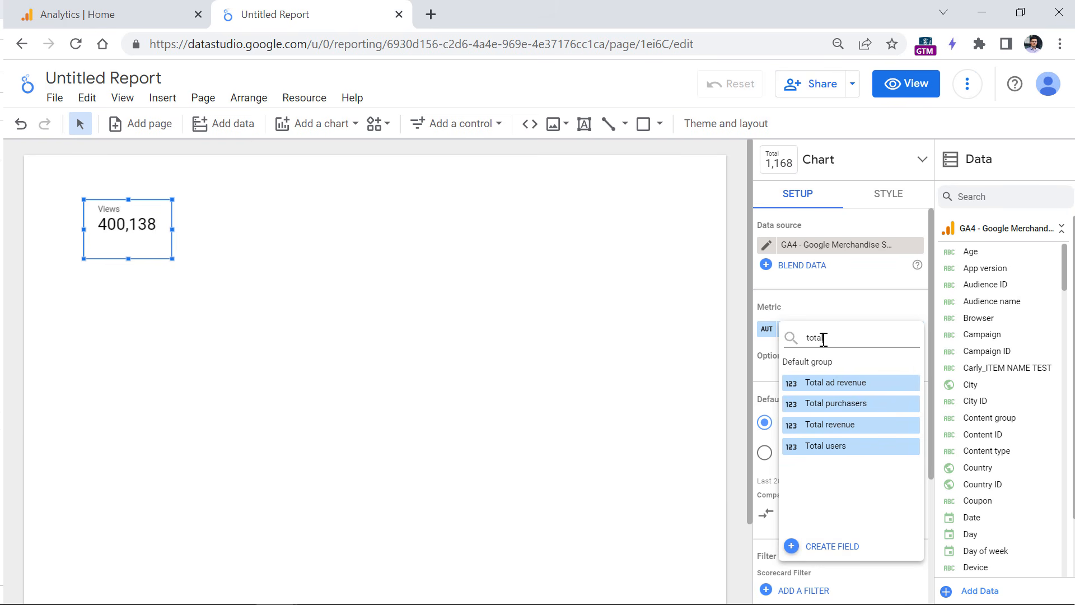
click(829, 446)
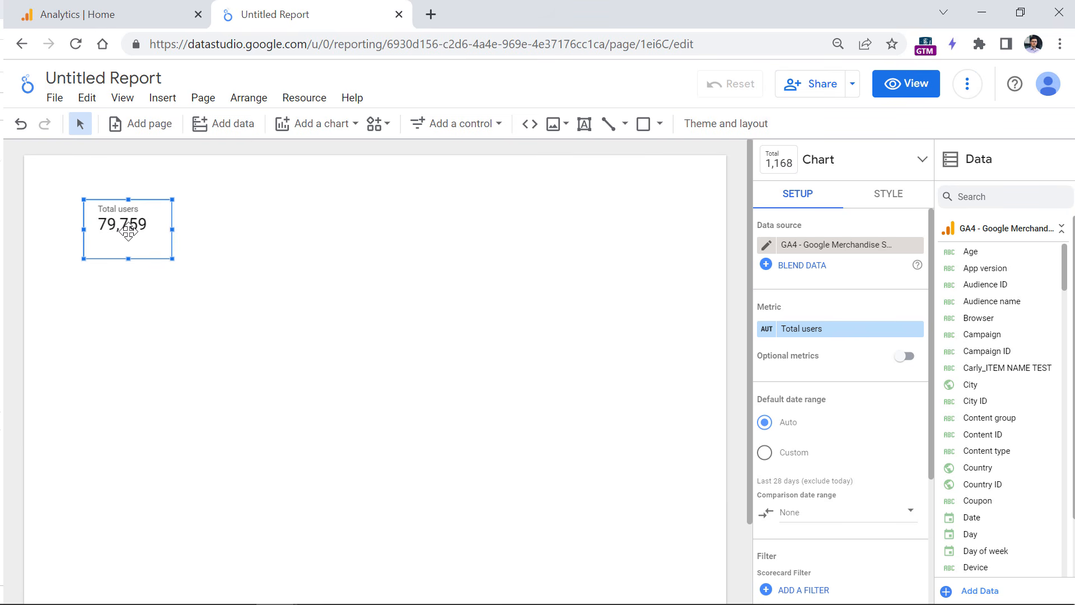
- Set the Total users scorecard's comparison date range to Previous period
click(204, 257)
click(114, 224)
click(907, 512)
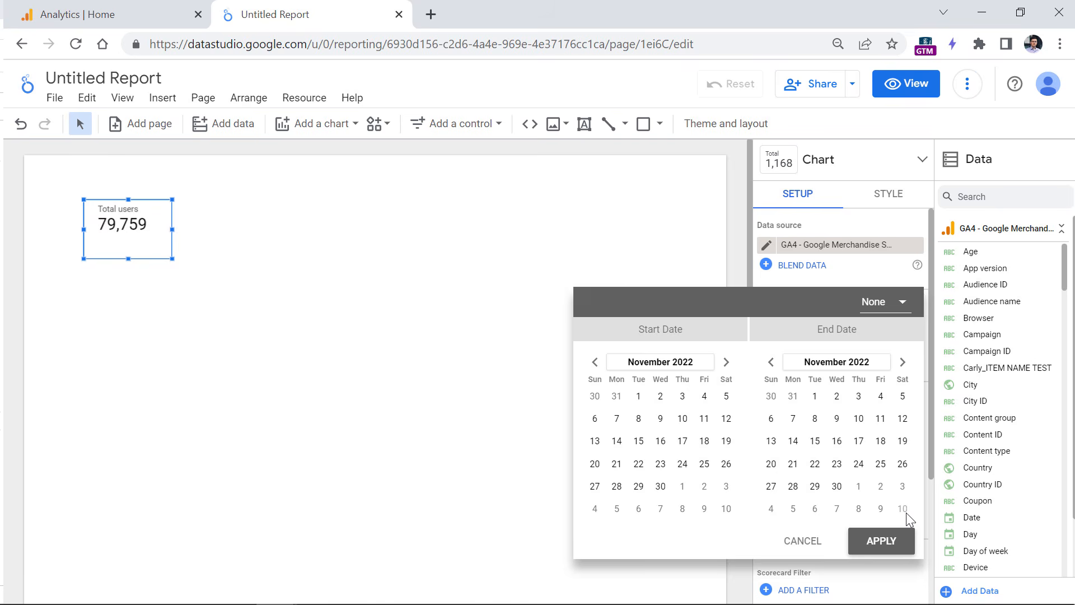
click(898, 309)
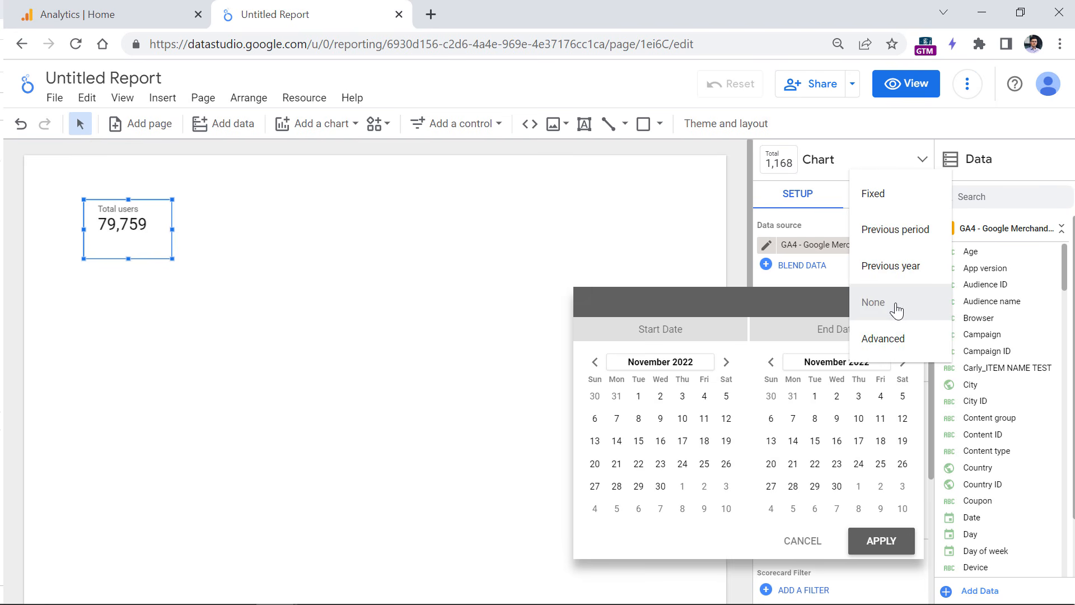
click(896, 234)
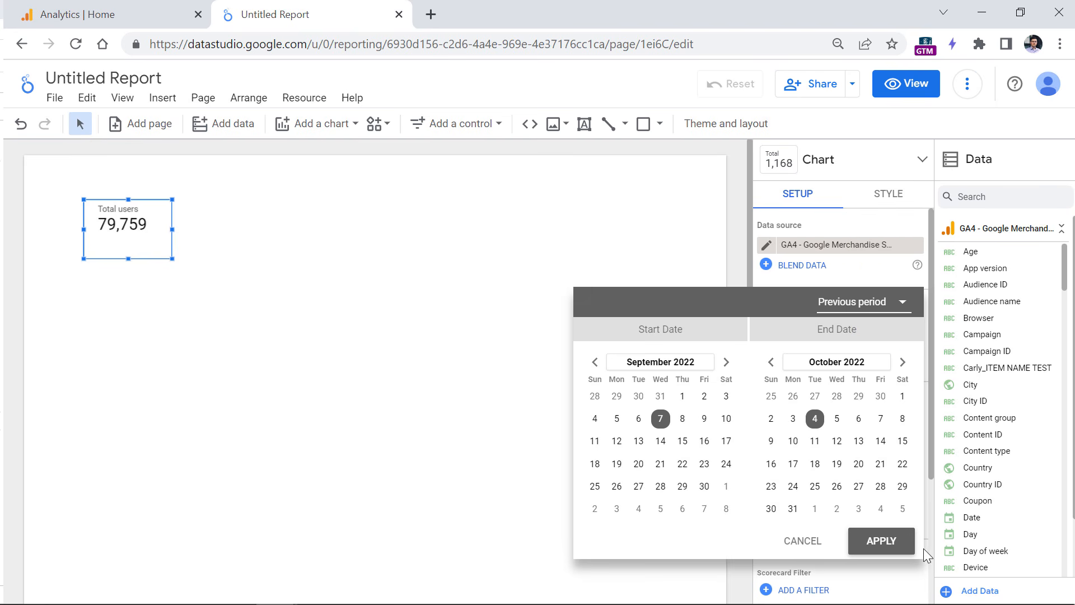
click(883, 541)
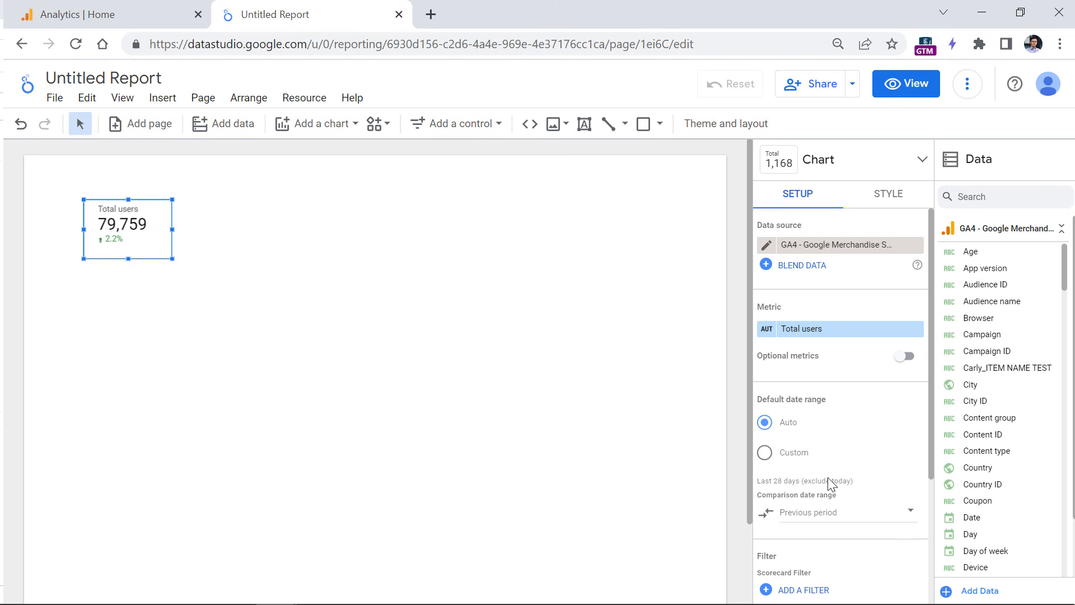
drag(755, 481, 794, 479)
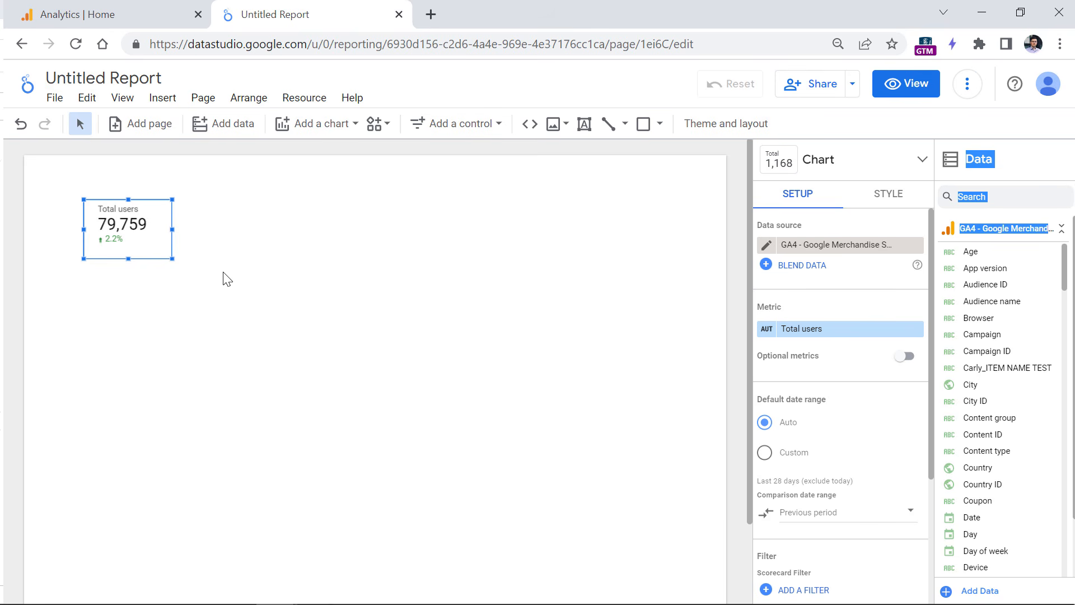
- Try compact numbers on the Total users scorecard, switch them back off, and unhide its comparison label
click(889, 196)
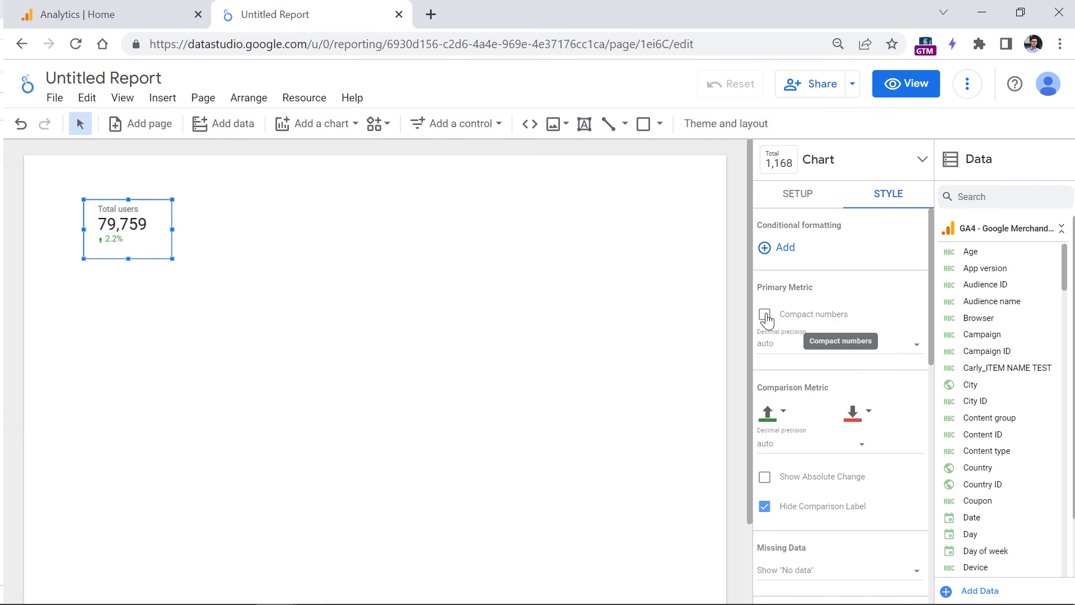
click(765, 317)
click(765, 318)
click(765, 316)
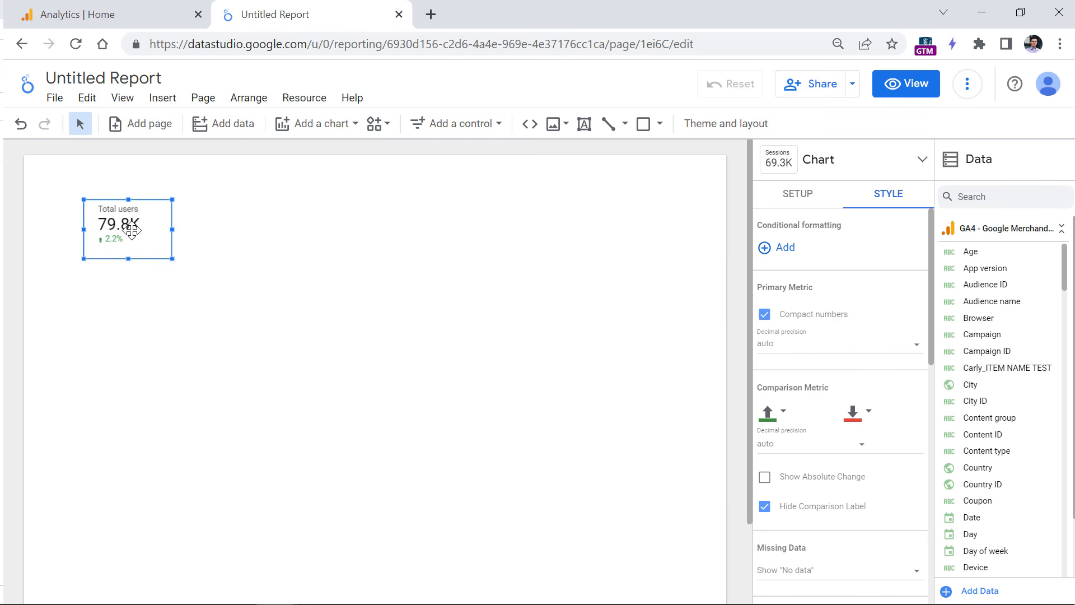
click(765, 316)
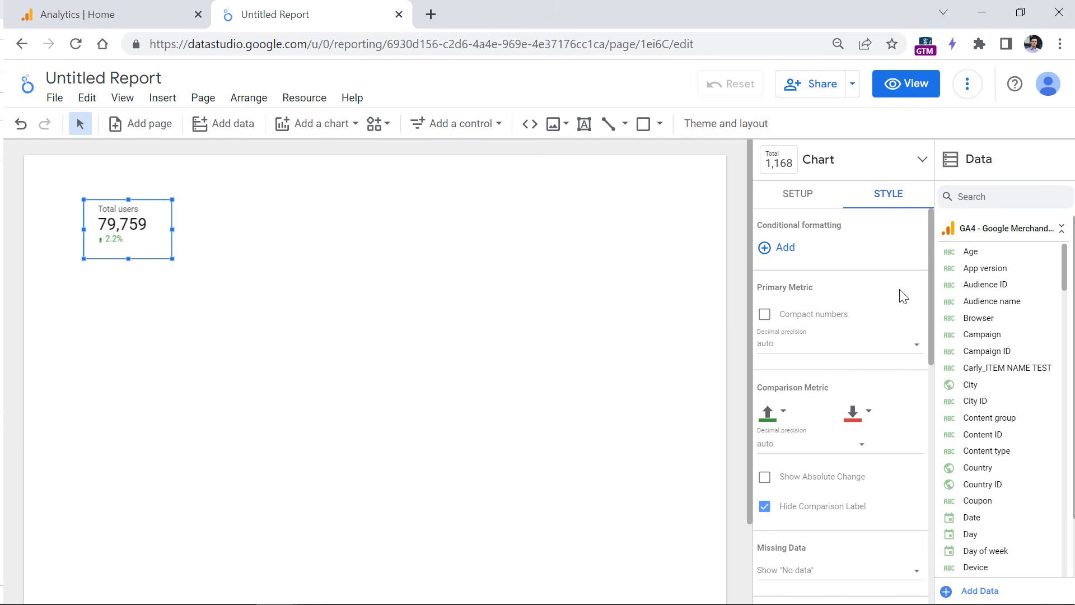
click(765, 510)
click(302, 310)
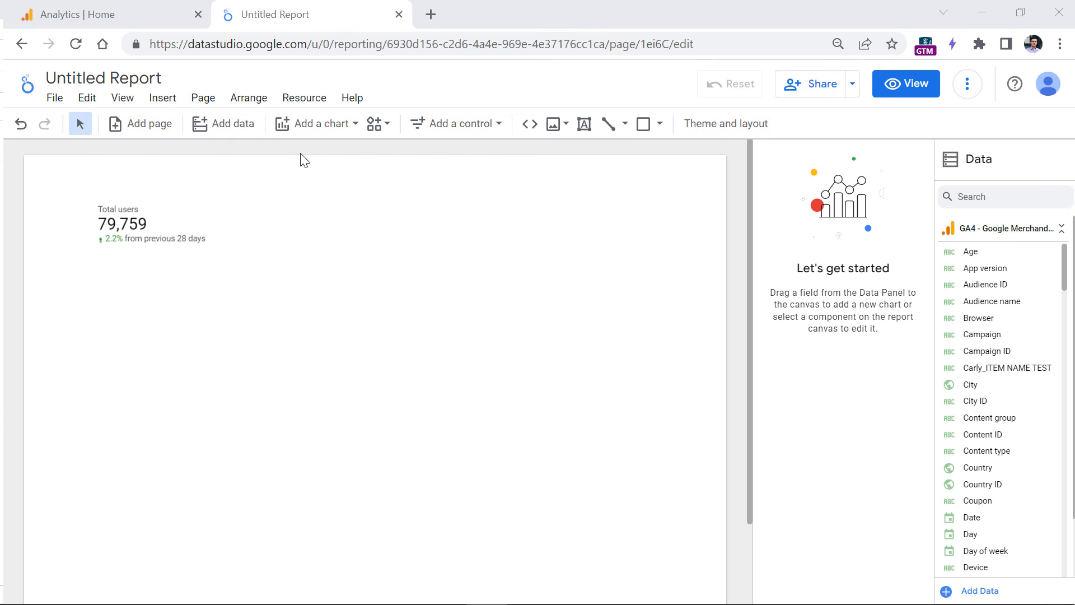
- Copy the Total users scorecard and place the copy directly below the original
click(322, 130)
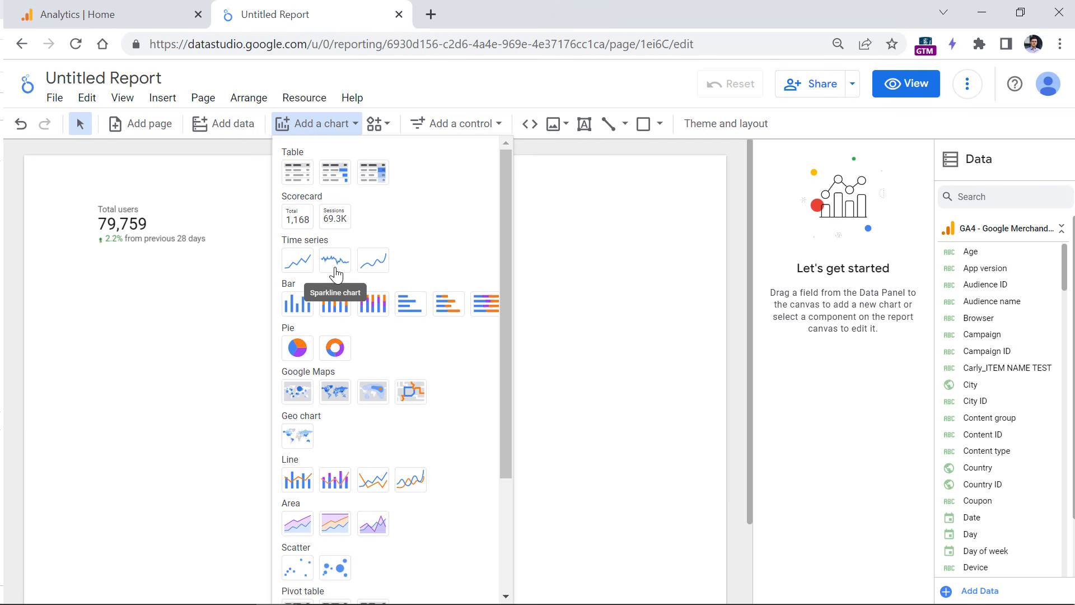
click(114, 219)
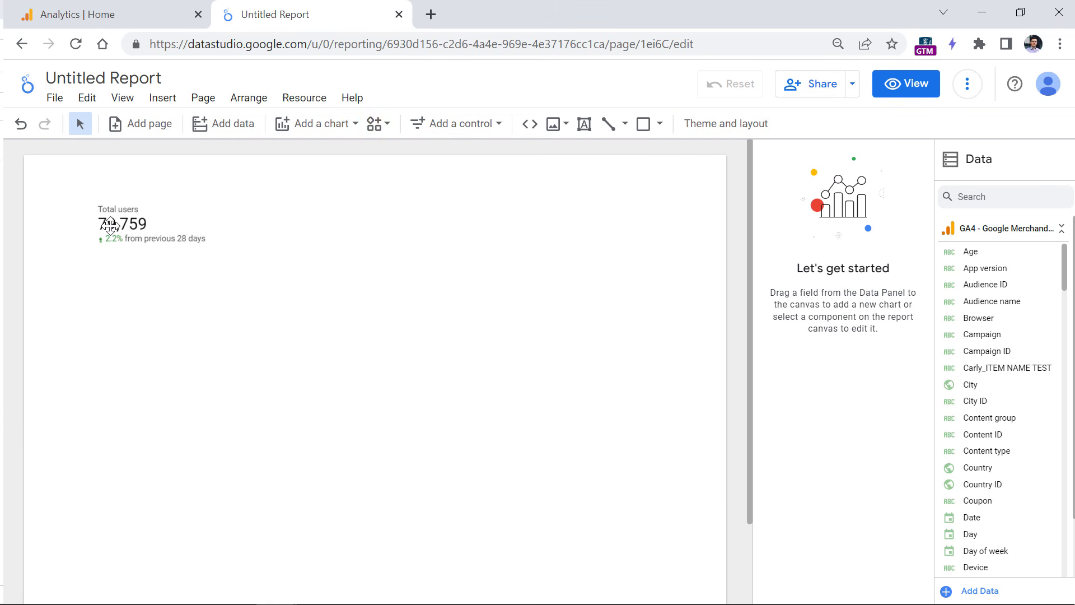
click(124, 216)
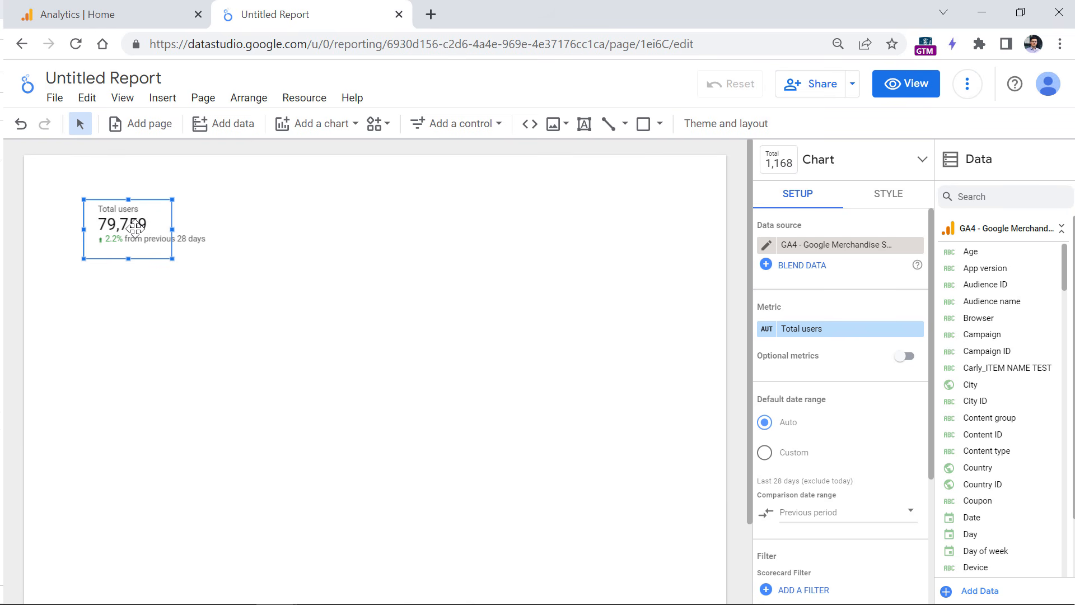
key(ctrl+v)
key(ctrl+z)
right_click(137, 216)
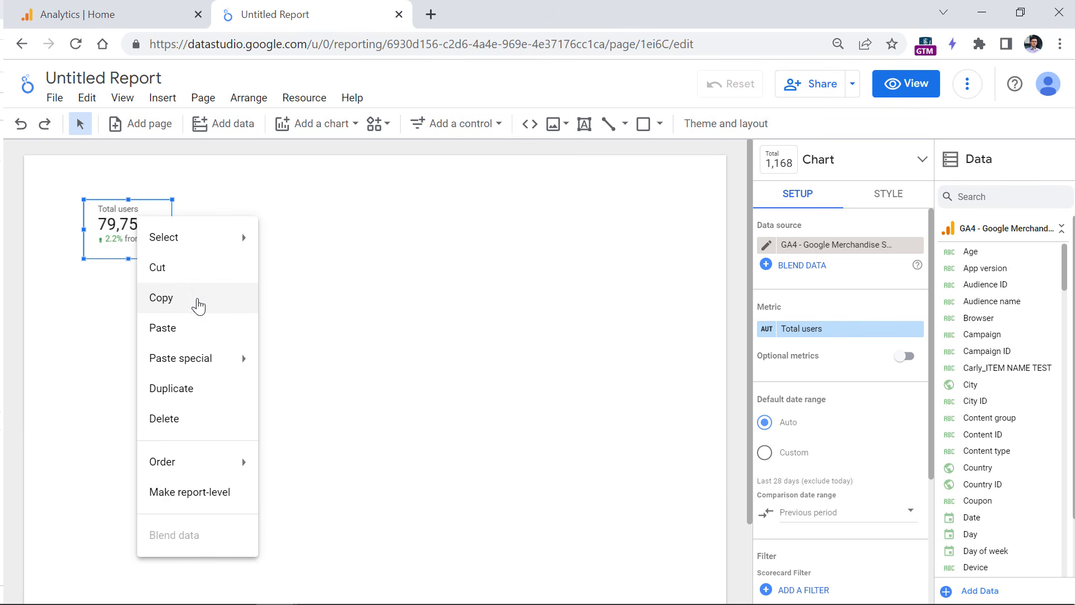
click(197, 300)
click(281, 278)
key(ctrl+v)
drag(142, 253, 146, 315)
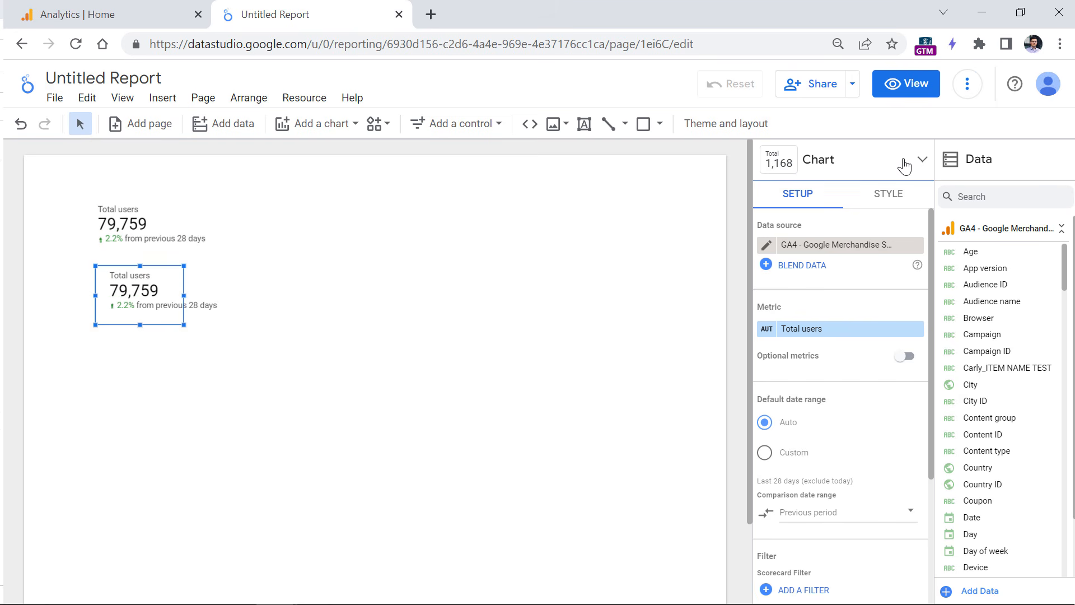
- Convert the copied scorecard to a sparkline chart and set its comparison date range to None
click(921, 161)
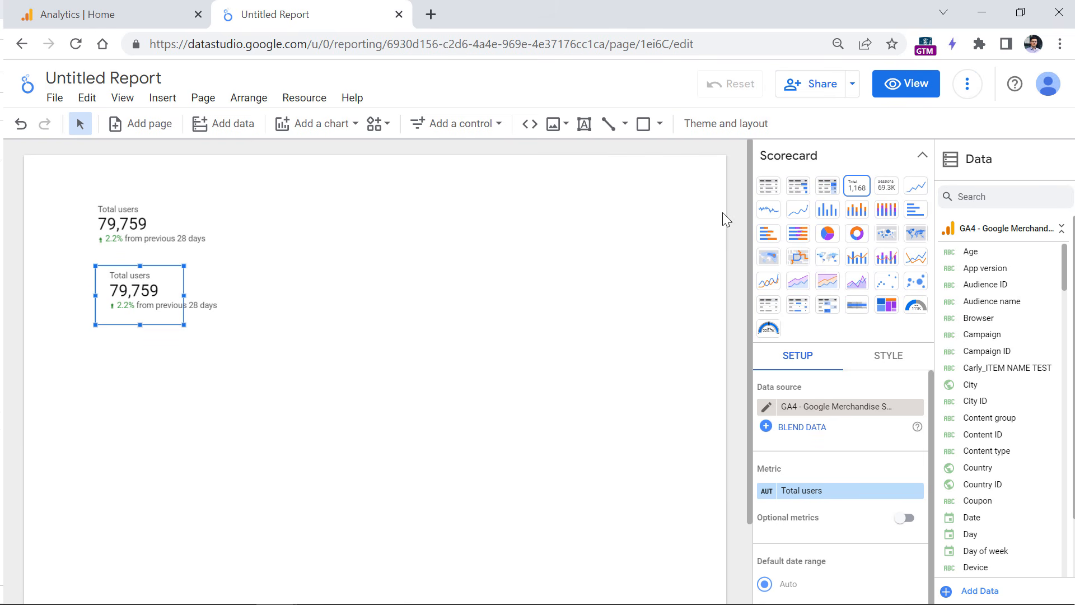
click(768, 211)
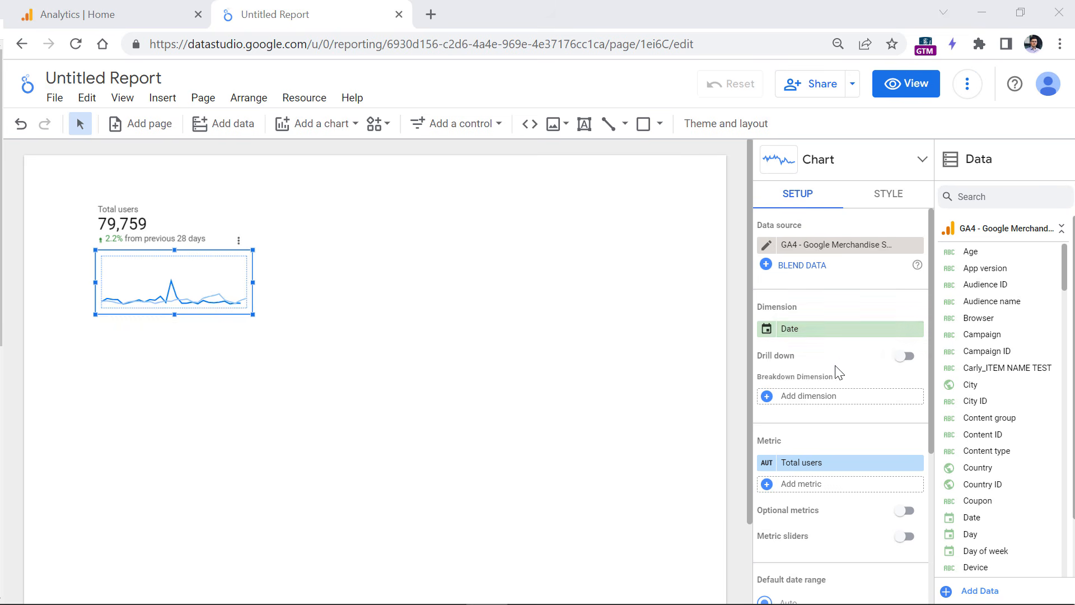
scroll(838, 373, down, 5)
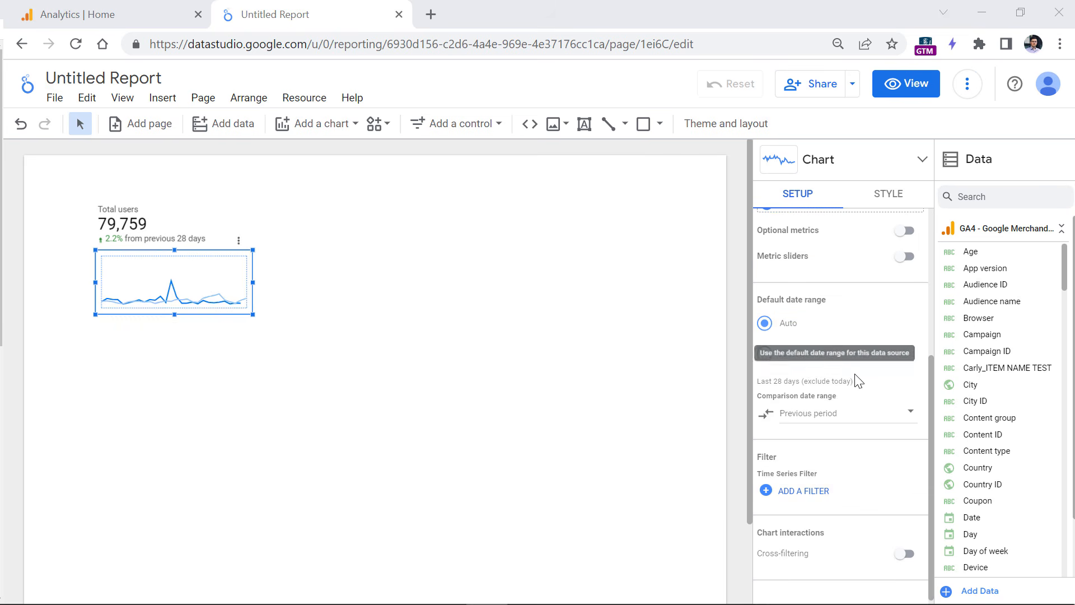
click(908, 415)
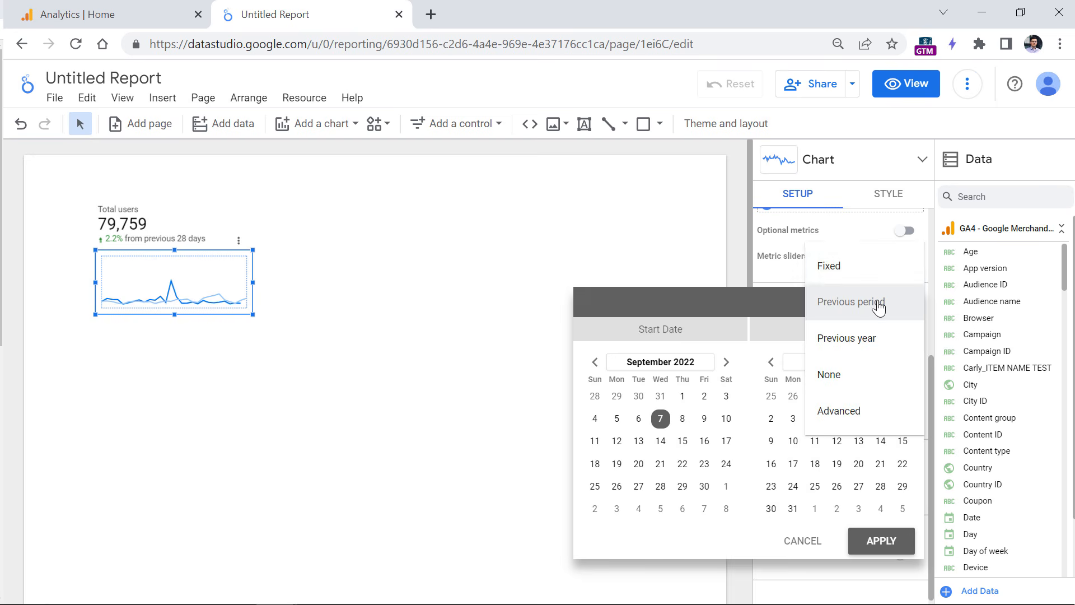
click(835, 375)
click(890, 548)
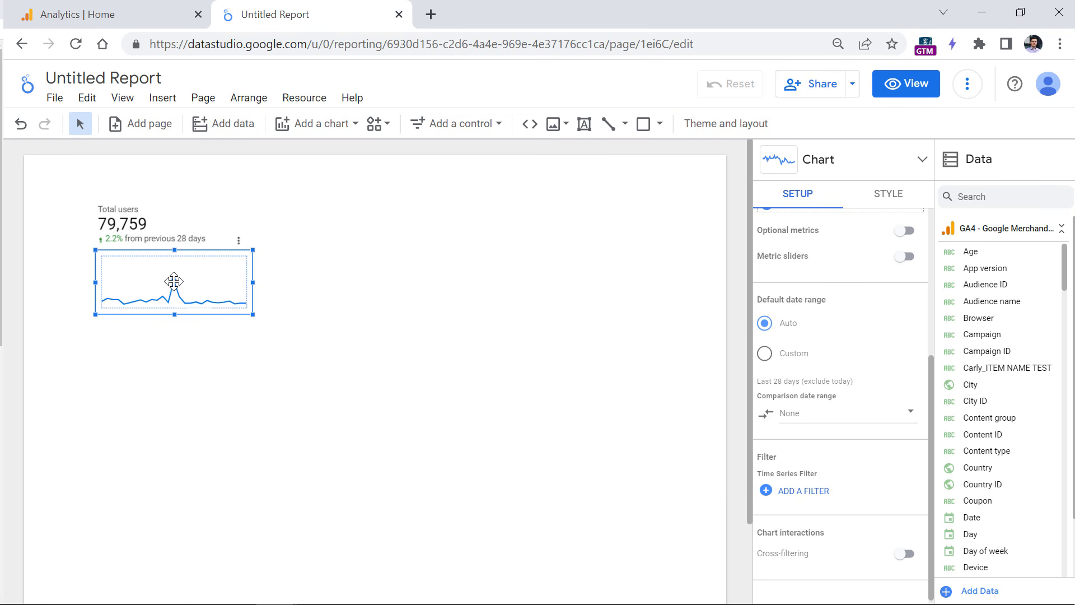
- Move the sparkline up close beneath the Total users scorecard and group the two charts
drag(173, 281, 188, 278)
click(297, 267)
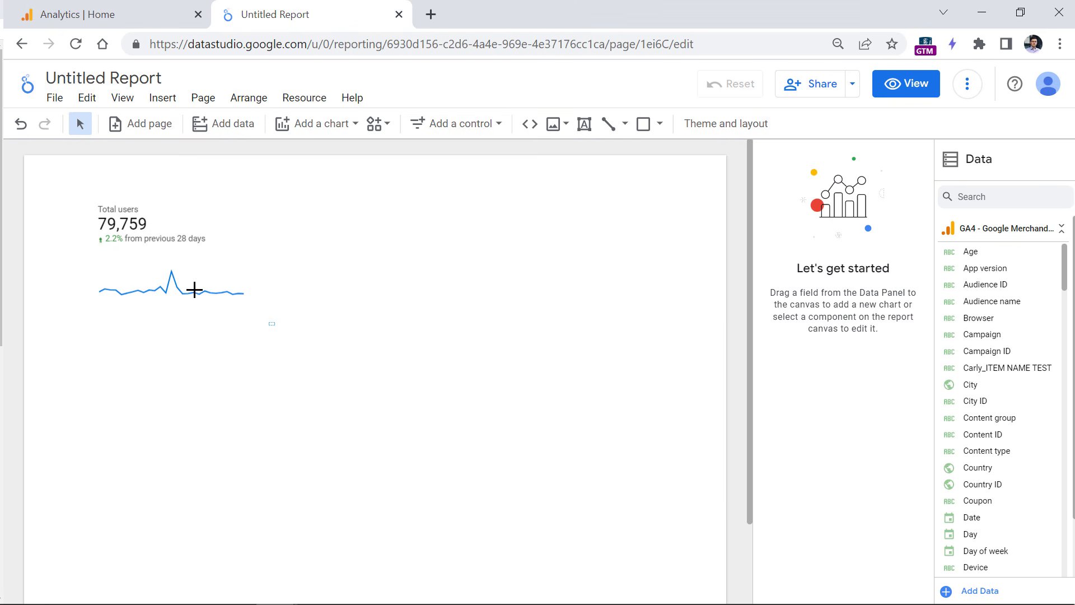
drag(194, 289, 78, 184)
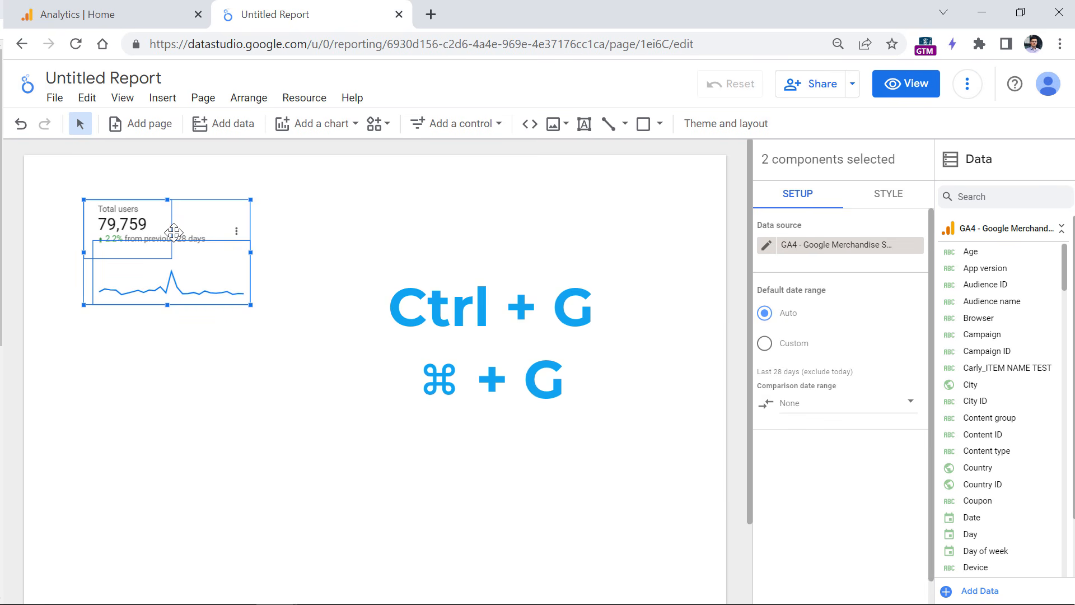
right_click(157, 245)
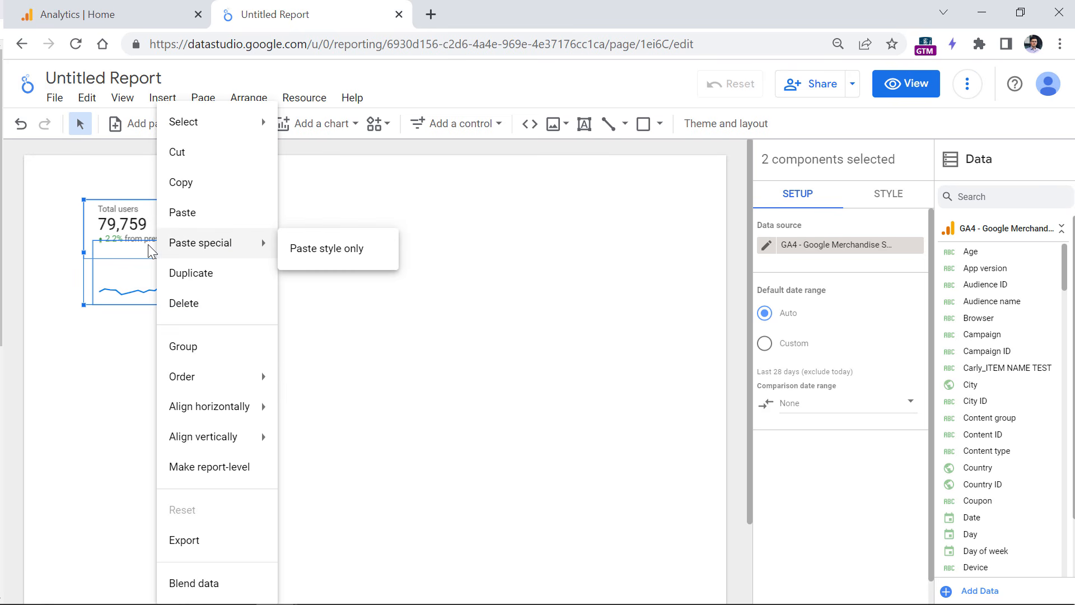
click(188, 346)
click(365, 276)
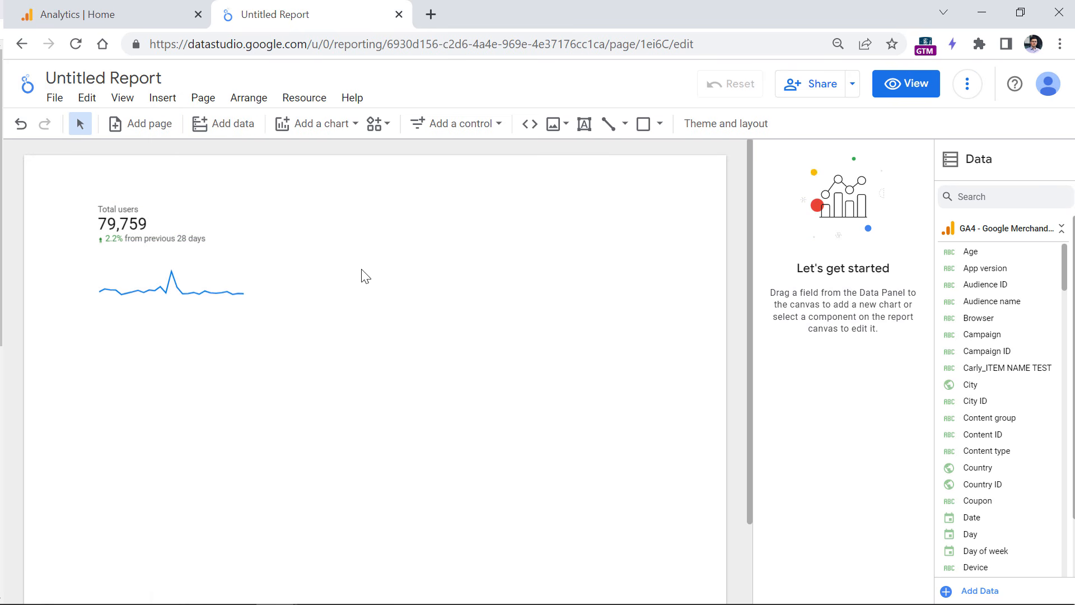
- Try moving the Total users group toward the middle of the page and undo the move
drag(218, 263, 571, 317)
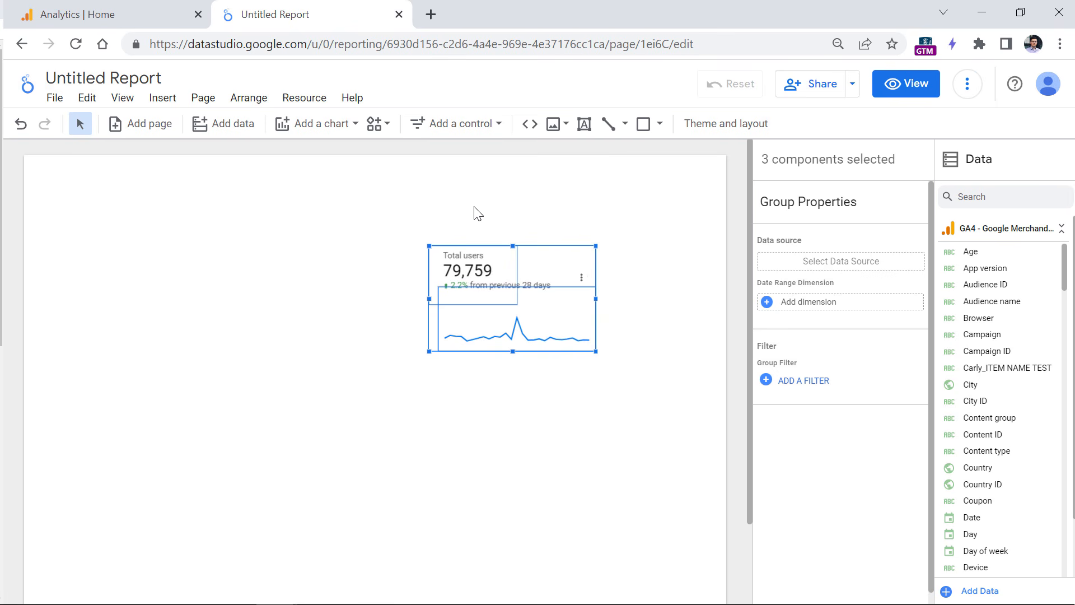
key(ctrl+z)
click(309, 263)
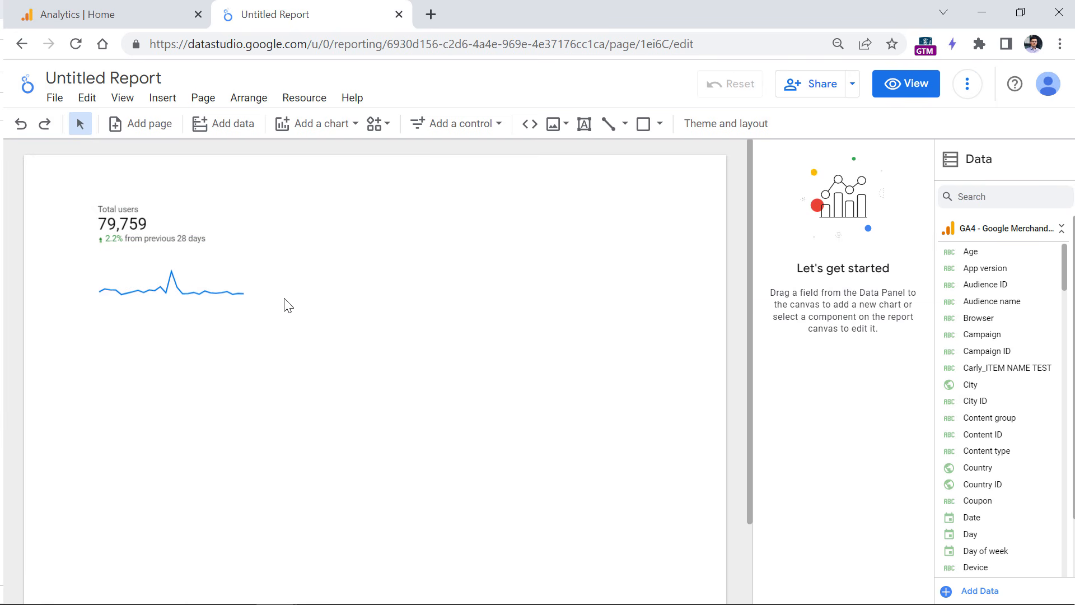
- Duplicate the Total users group and place the copy beside the original, aligned on the same row
click(177, 231)
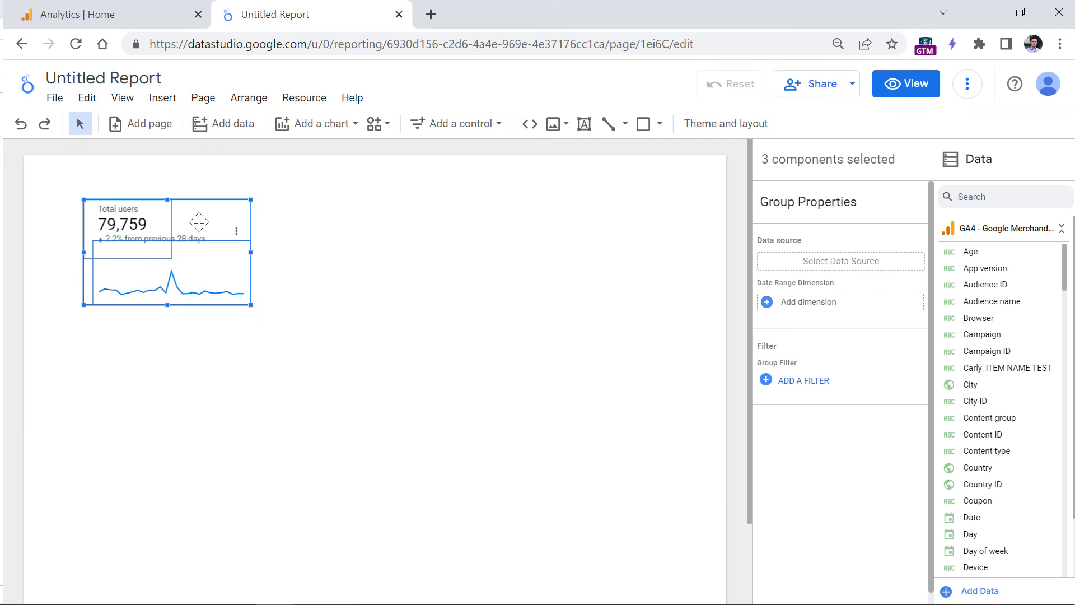
drag(199, 223, 361, 318)
click(361, 318)
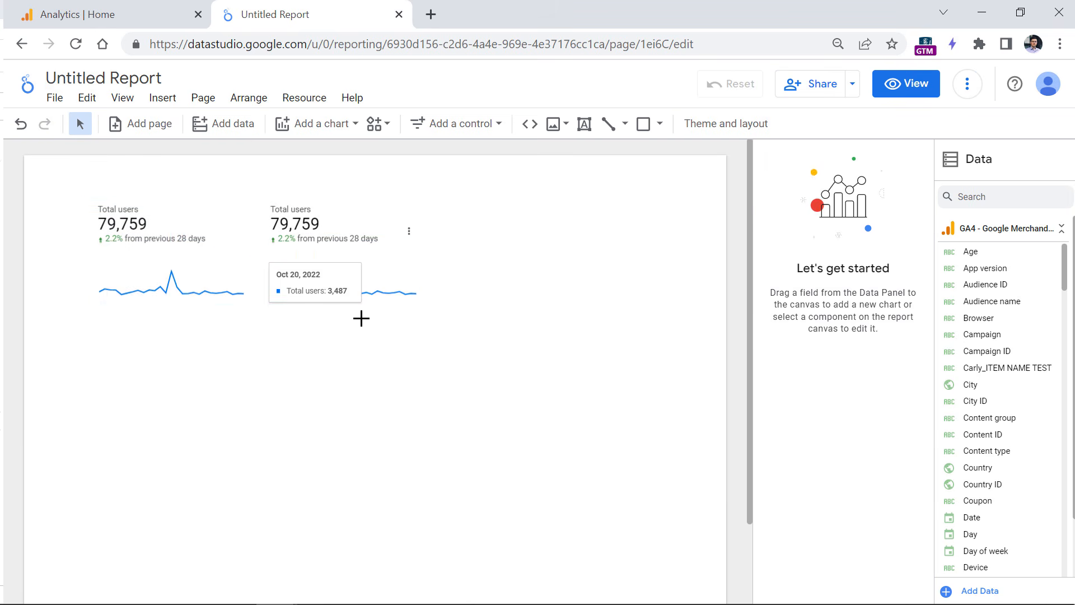
- Set the metric of the scorecard inside the duplicated group to Sessions
click(292, 219)
click(290, 222)
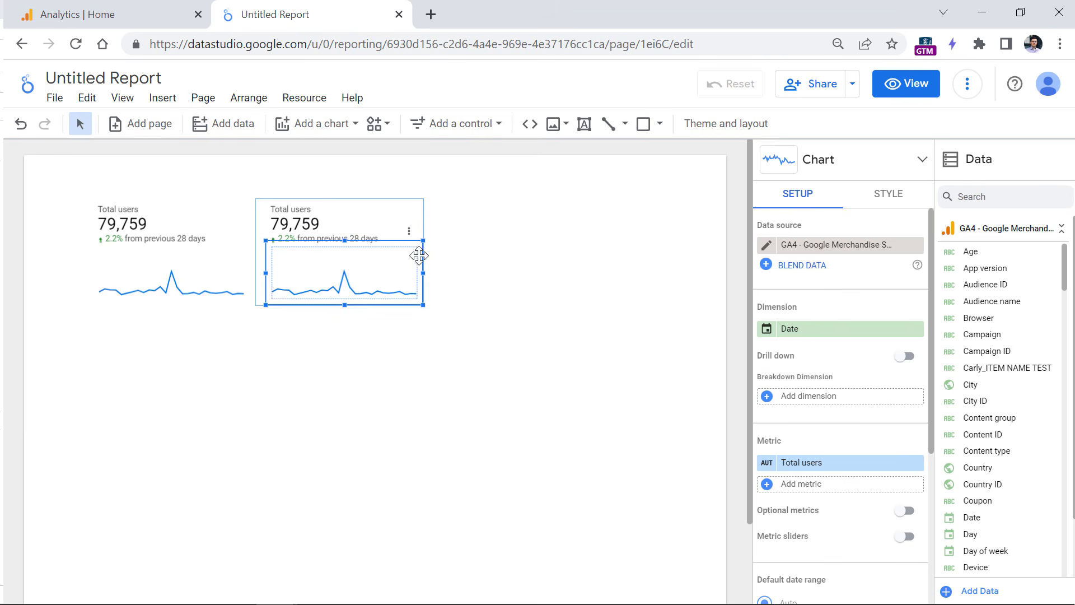
click(293, 223)
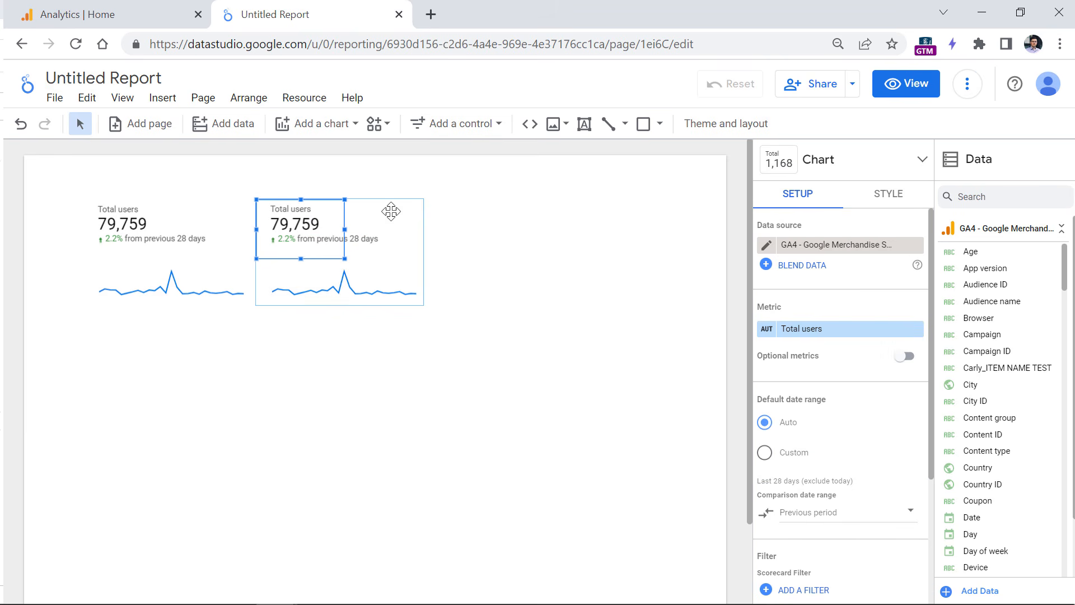
click(805, 334)
text(session)
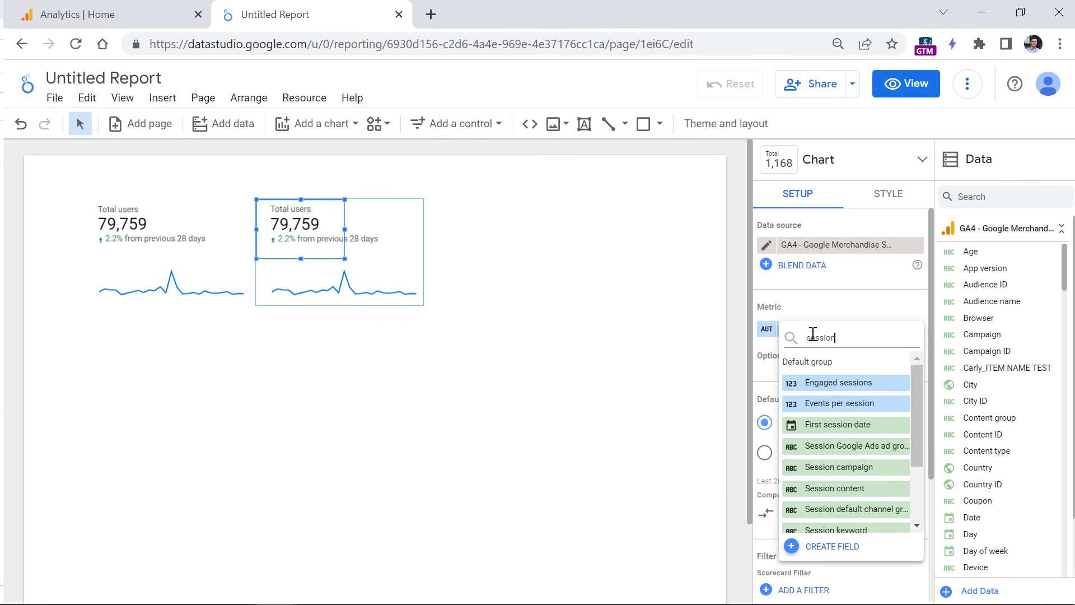
scroll(829, 429, down, 2)
click(826, 507)
- Set the metric of the duplicated group's sparkline to Sessions
click(379, 281)
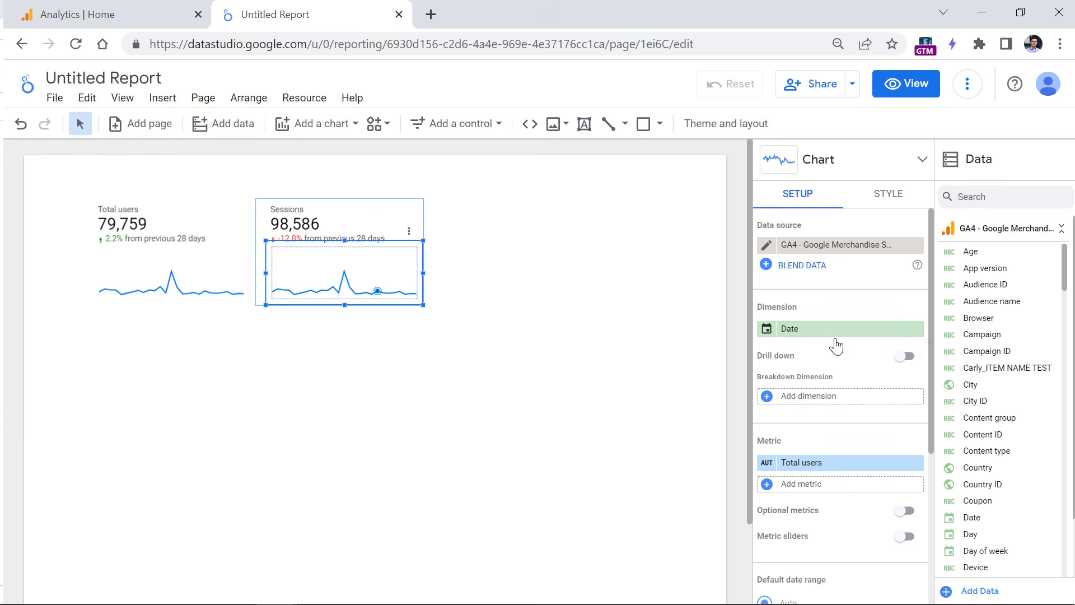
click(812, 455)
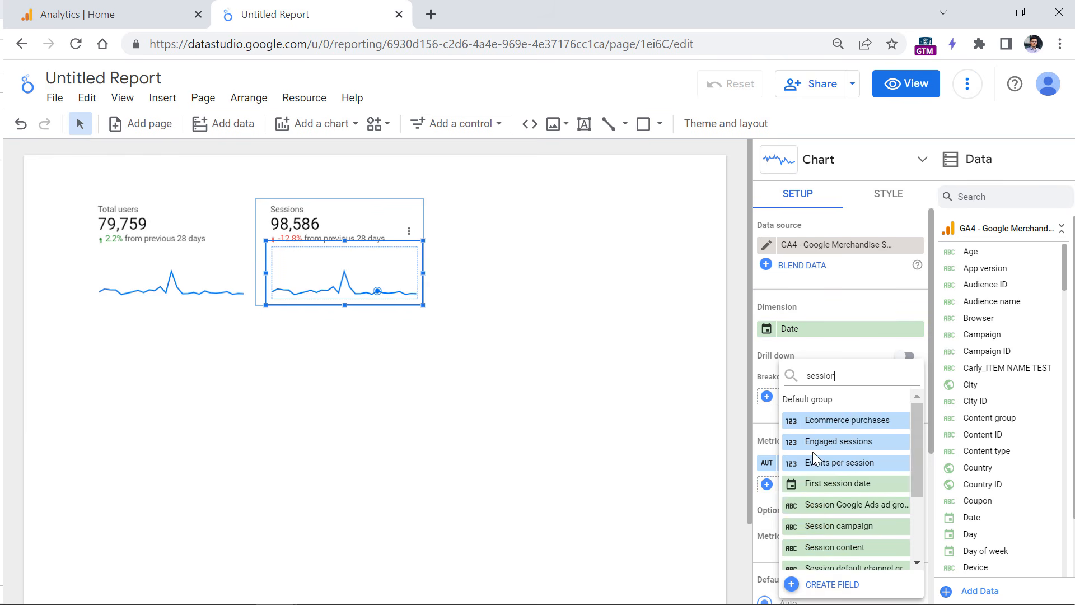
text(s)
click(818, 444)
click(489, 279)
- Duplicate the Sessions group and place the copy to its right, aligned on the same row
click(372, 297)
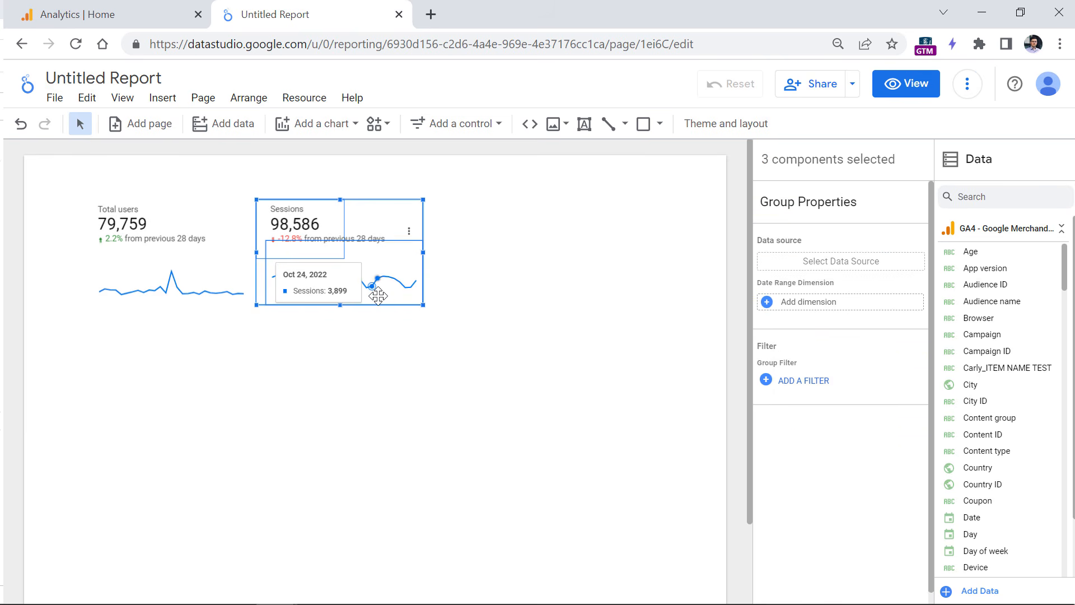
key(ctrl+d)
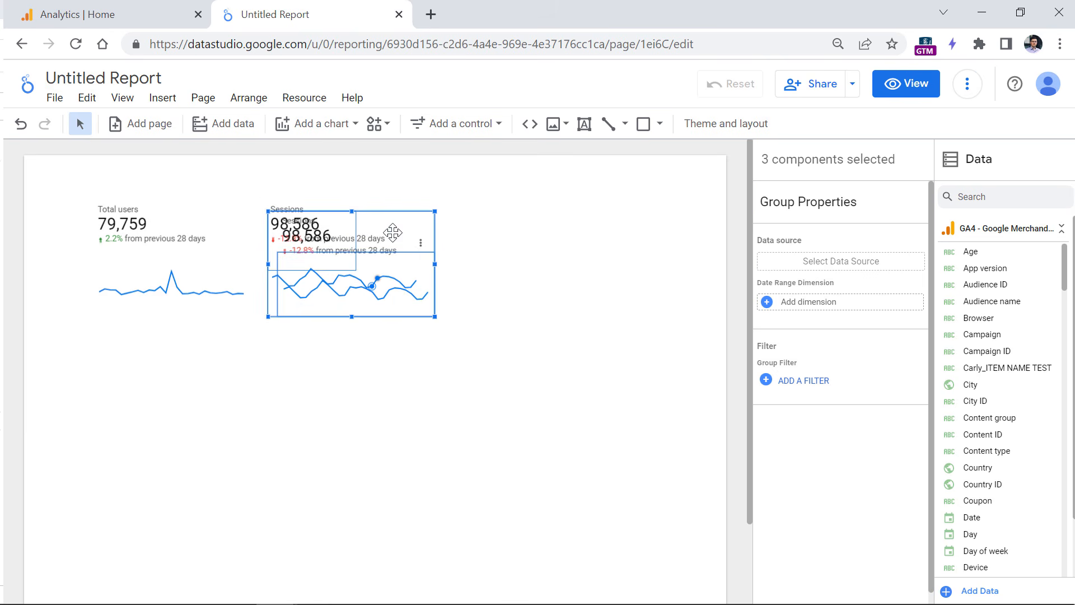
click(468, 217)
click(408, 279)
drag(408, 279, 575, 268)
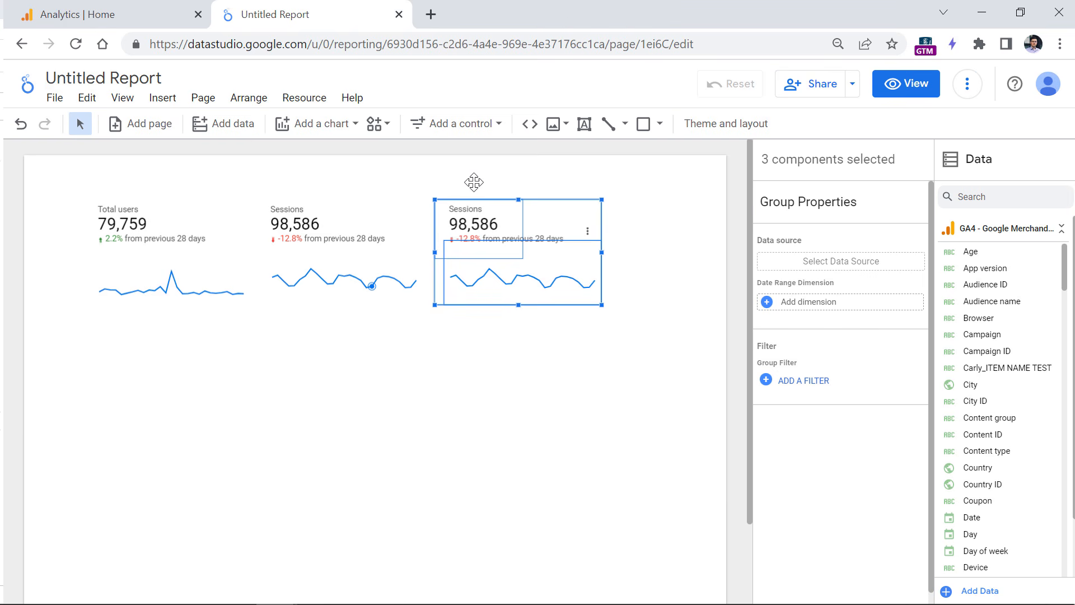
- Set the metric of the scorecard inside the third group to Ecommerce purchases
click(474, 183)
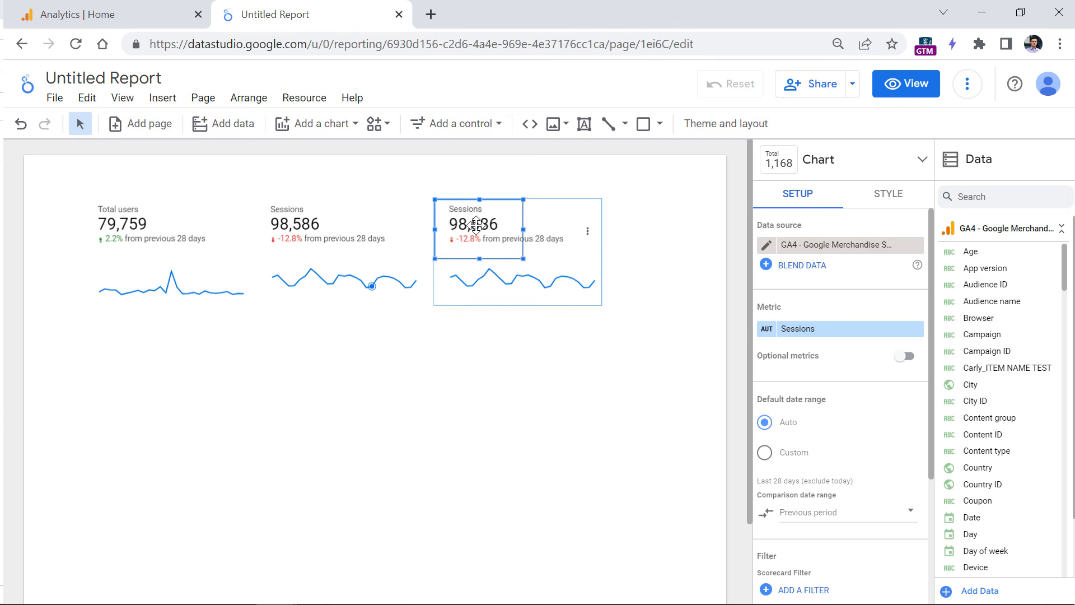
click(804, 330)
text(ecomme)
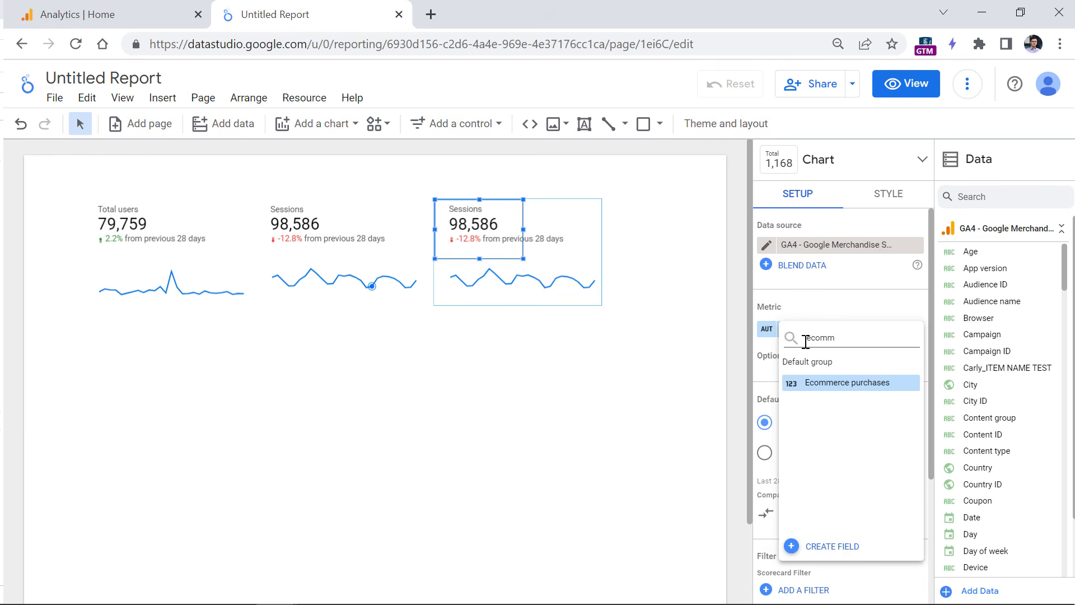
click(833, 401)
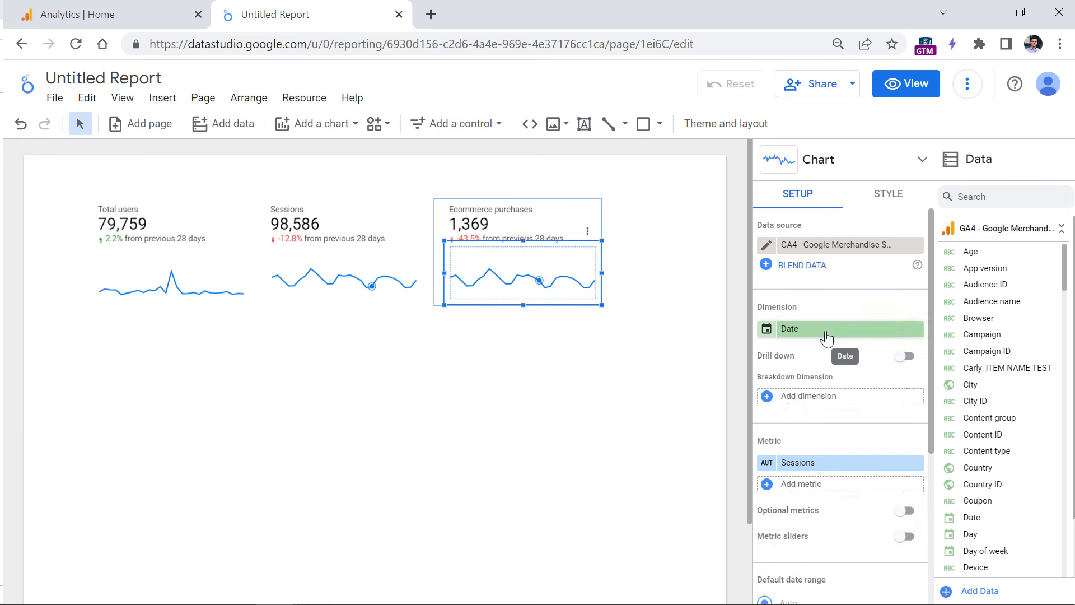
- Set the metric of the third group's sparkline to Ecommerce purchases
click(826, 333)
click(818, 310)
click(809, 463)
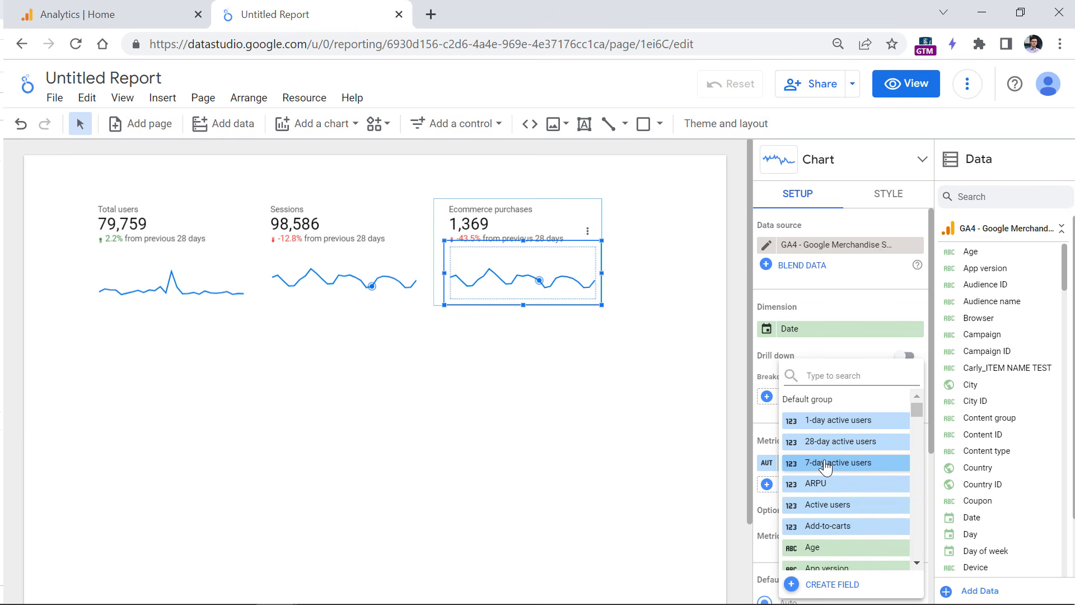
text(ecomm)
click(828, 420)
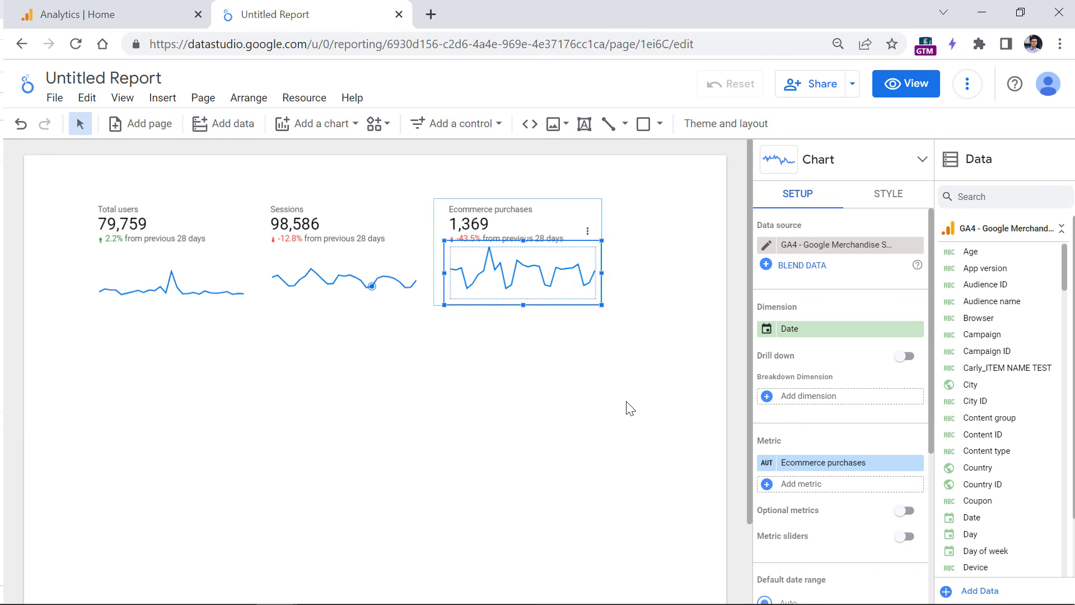
click(624, 401)
- Duplicate the Ecommerce purchases group and place the copy below the row, slightly to the right of the original
click(583, 281)
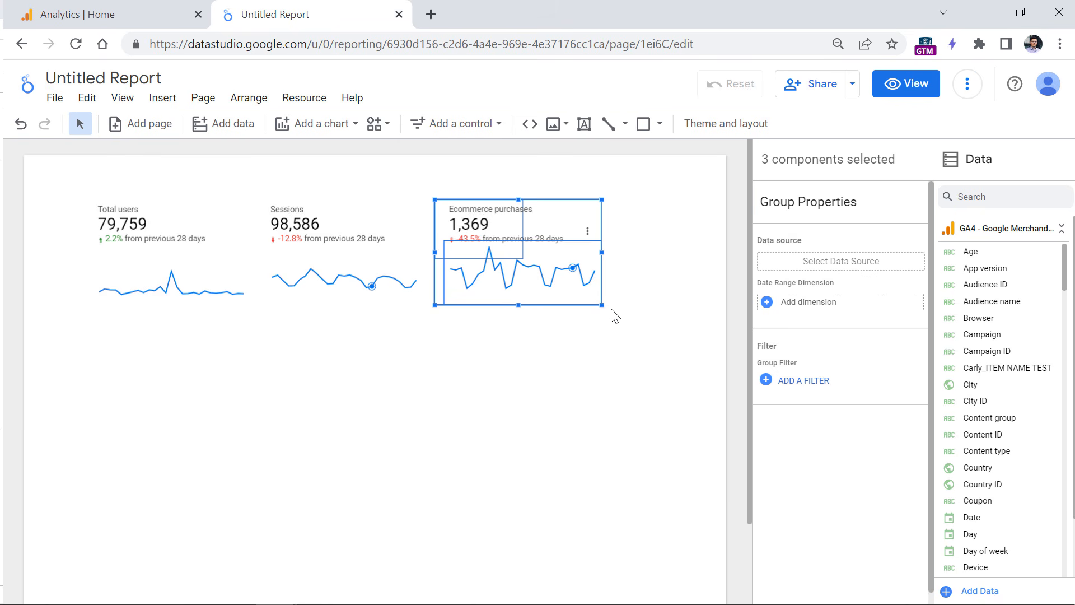
key(ctrl+v)
drag(584, 314, 602, 379)
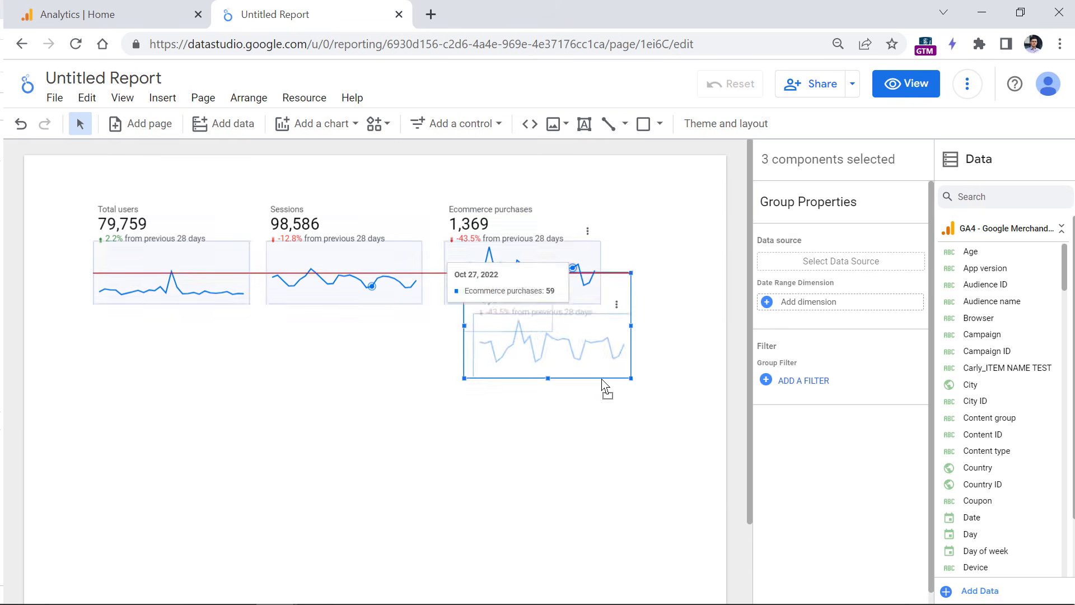
- Set the metric of the scorecard inside the new copy to Total revenue
double_click(557, 355)
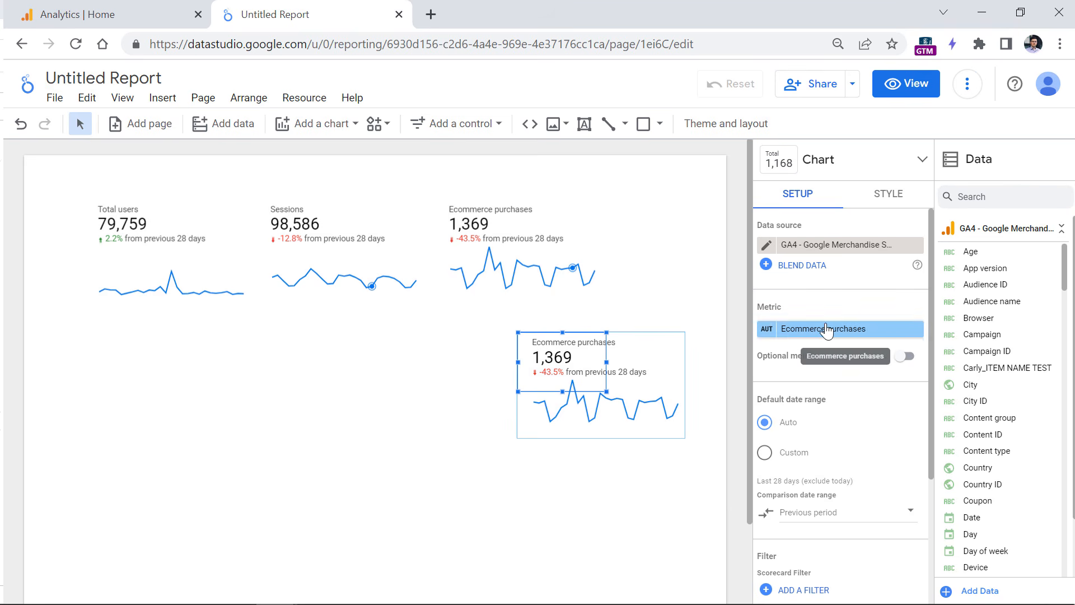
click(812, 329)
text(total)
click(828, 432)
- Set the metric of the new copy's sparkline to Total revenue
click(648, 401)
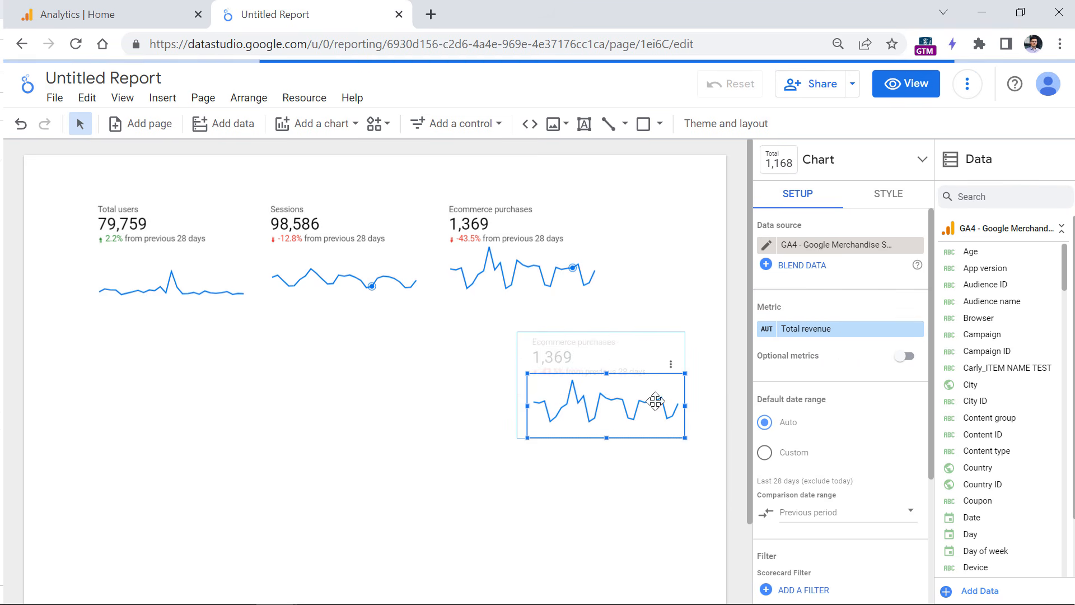
click(806, 462)
text(total)
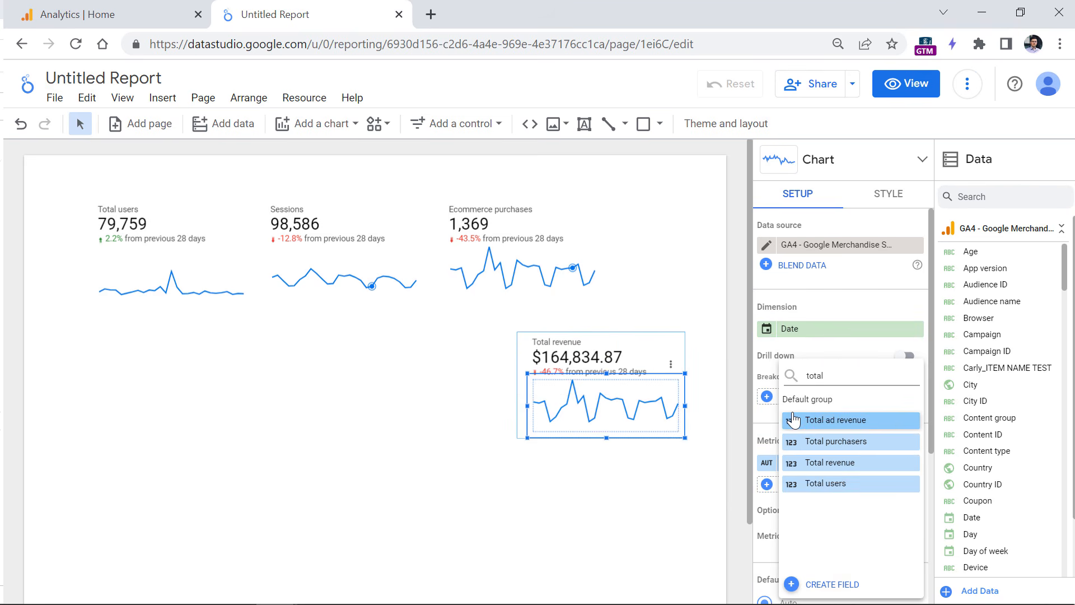
click(817, 462)
click(331, 350)
- Shift the Total users, Sessions and Ecommerce purchases groups left and place the Total revenue group at the end of their row
click(192, 245)
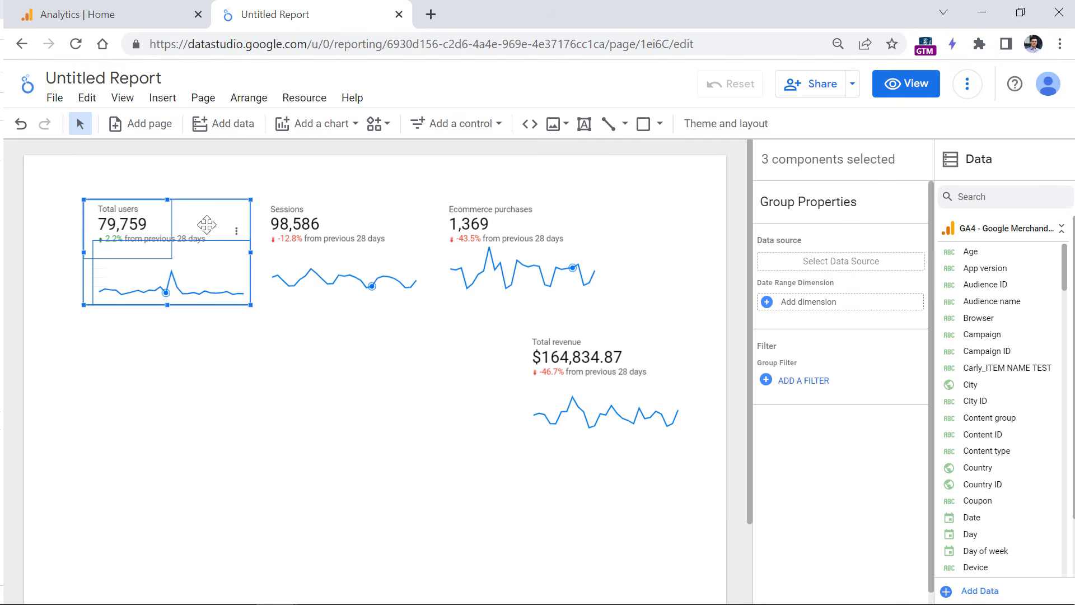
drag(207, 226, 172, 226)
click(311, 221)
drag(310, 221, 274, 221)
click(497, 216)
drag(497, 216, 453, 216)
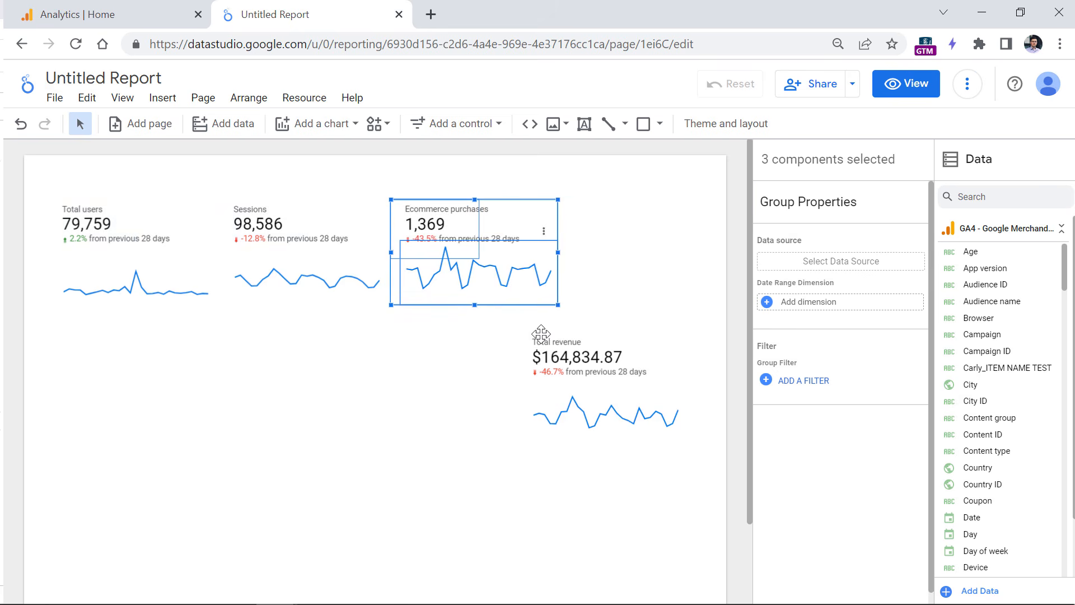
drag(559, 353, 607, 217)
- Select all four scorecard groups, shift them slightly left and narrow them together to fit within the page width
click(119, 336)
drag(30, 341, 739, 176)
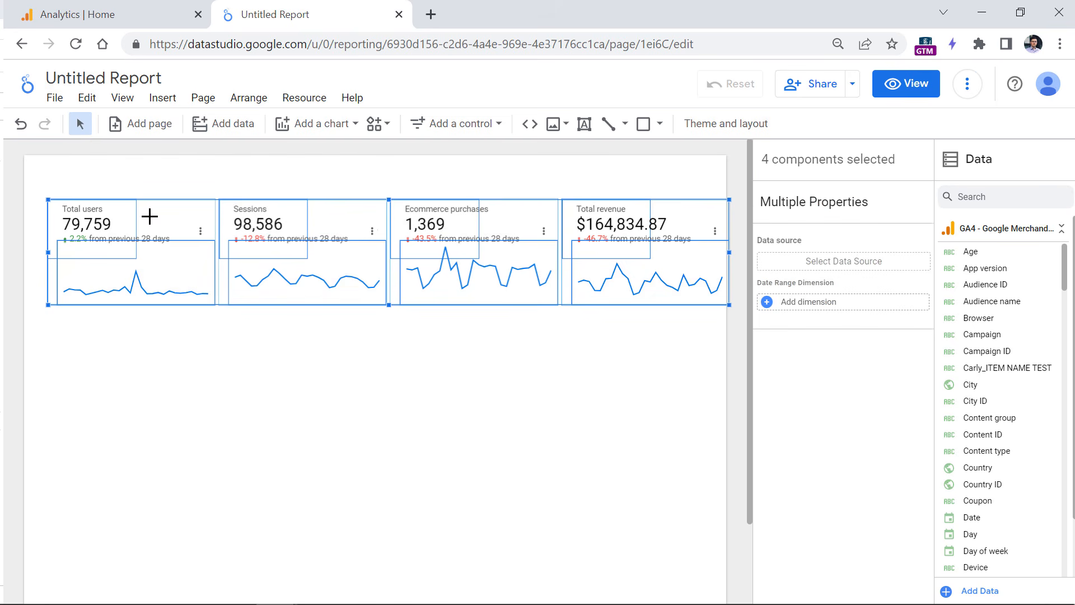
drag(178, 269, 170, 269)
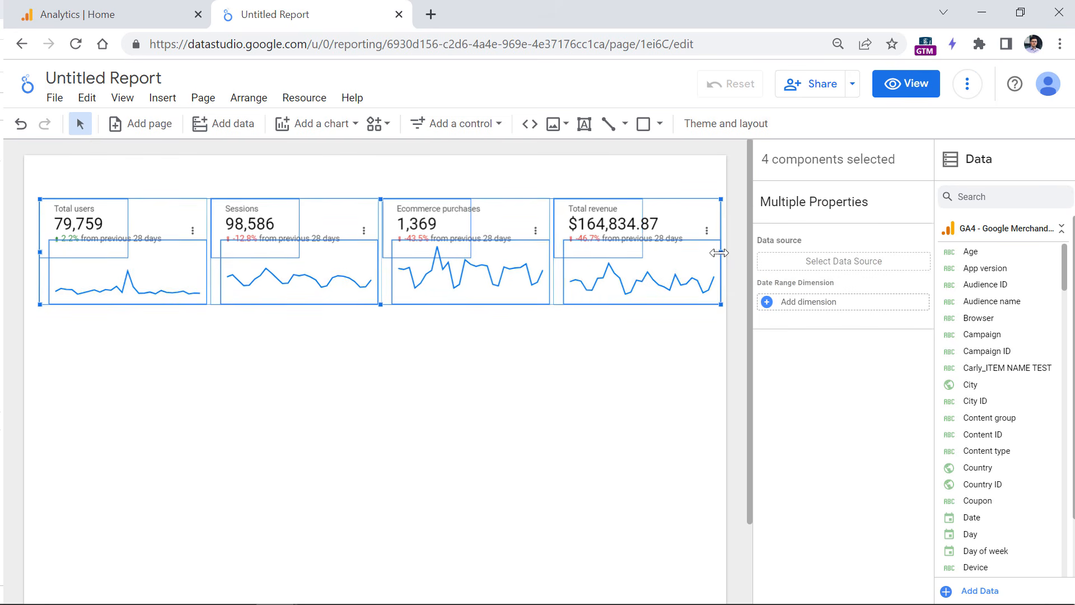
drag(720, 253, 709, 252)
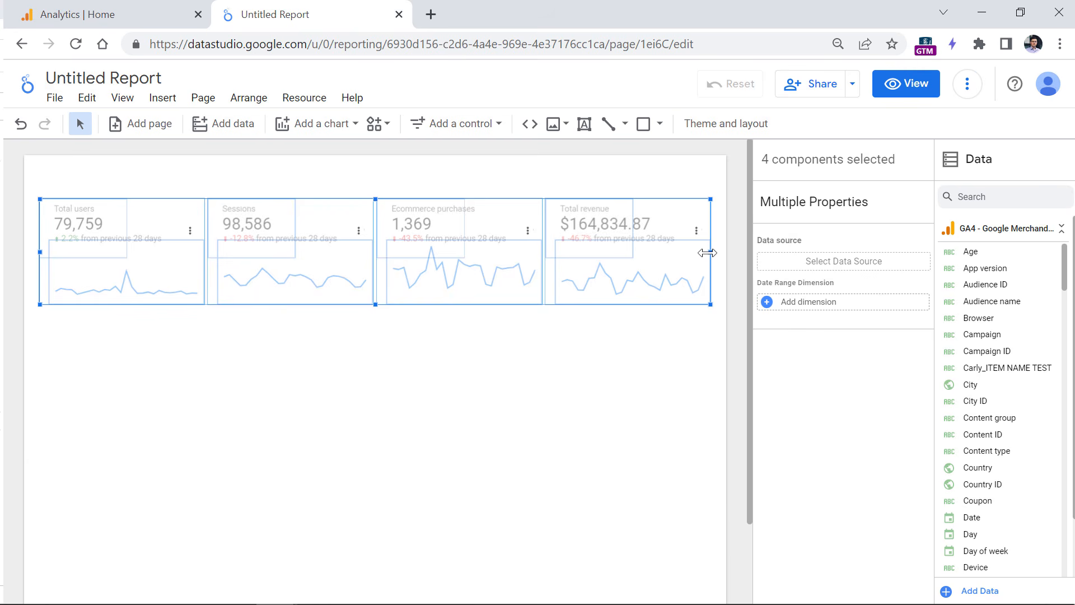
drag(708, 253, 703, 250)
click(679, 335)
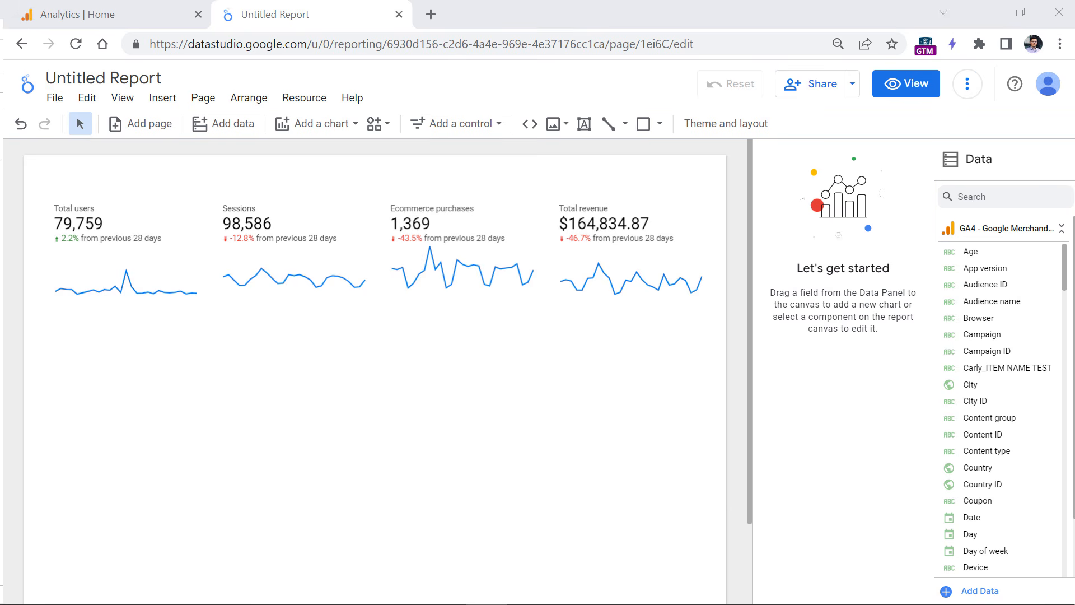
- Nudge the Sessions, Ecommerce purchases and Total revenue groups slightly down
drag(284, 226, 286, 232)
click(482, 225)
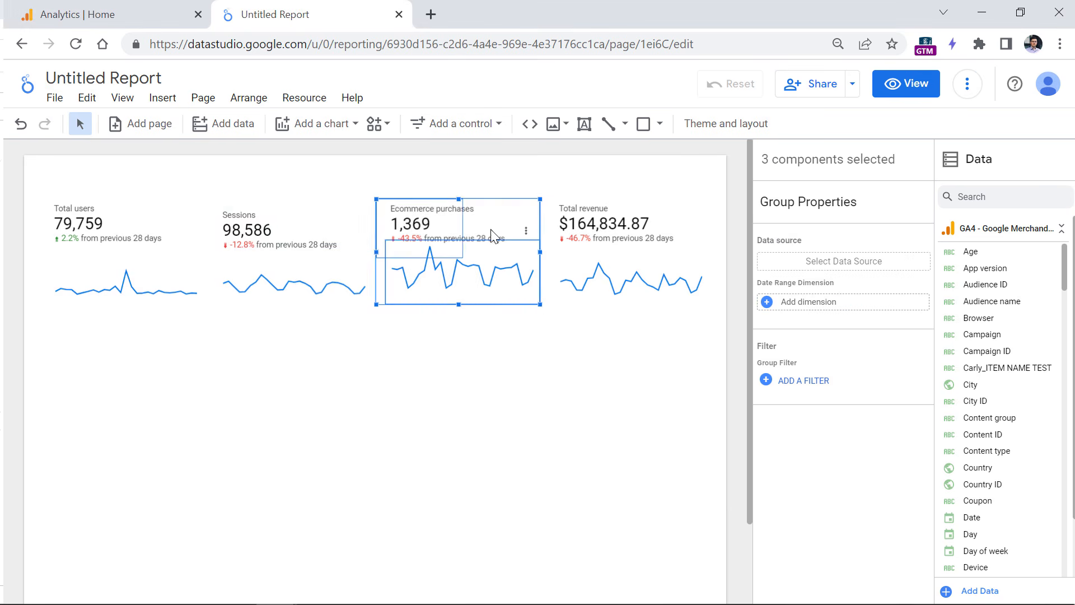
drag(490, 229, 491, 236)
drag(644, 213, 644, 217)
click(569, 347)
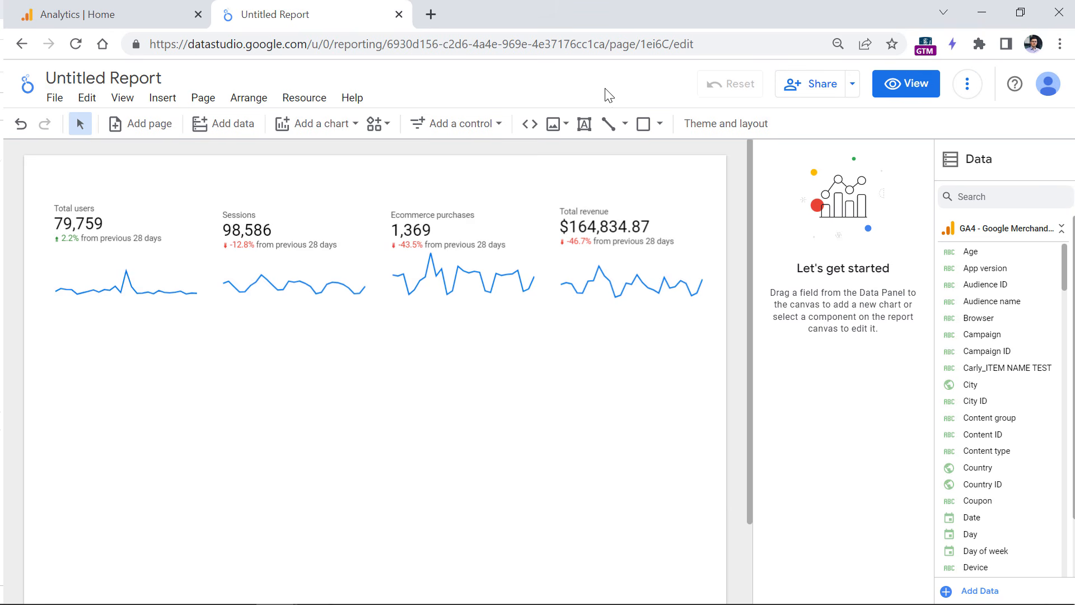
- Draw a rectangle covering the whole Total users group with a small margin around it
click(661, 126)
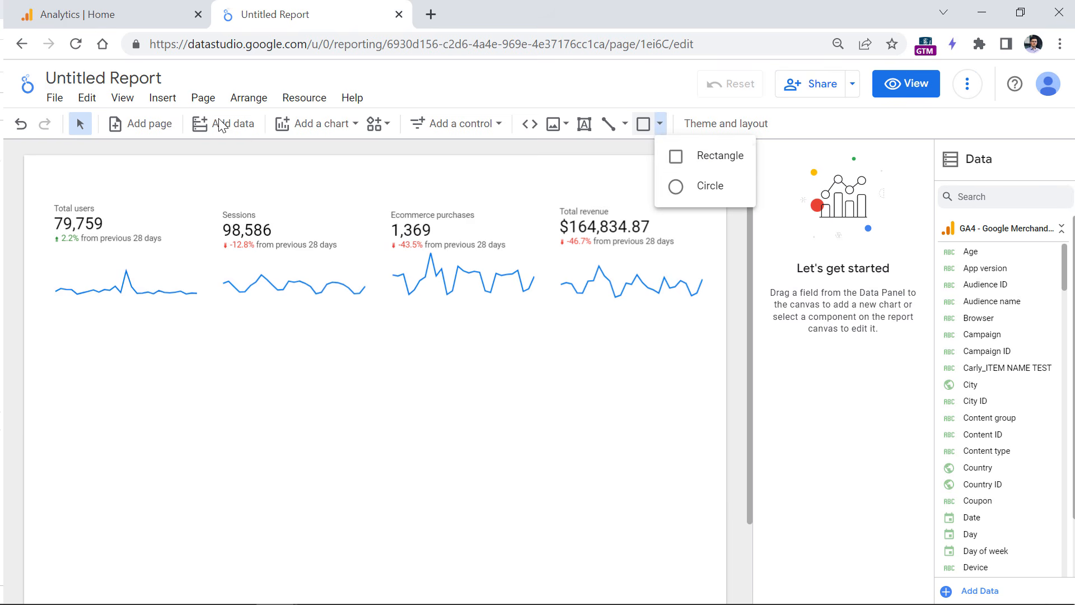
click(168, 102)
click(168, 102)
scroll(190, 227, down, 5)
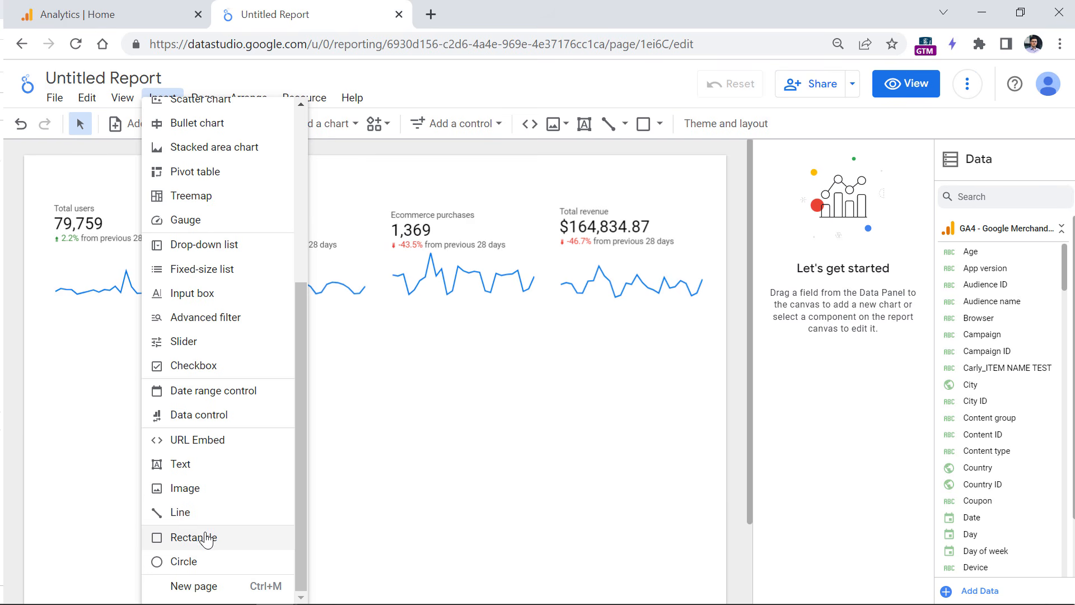
click(660, 124)
click(660, 123)
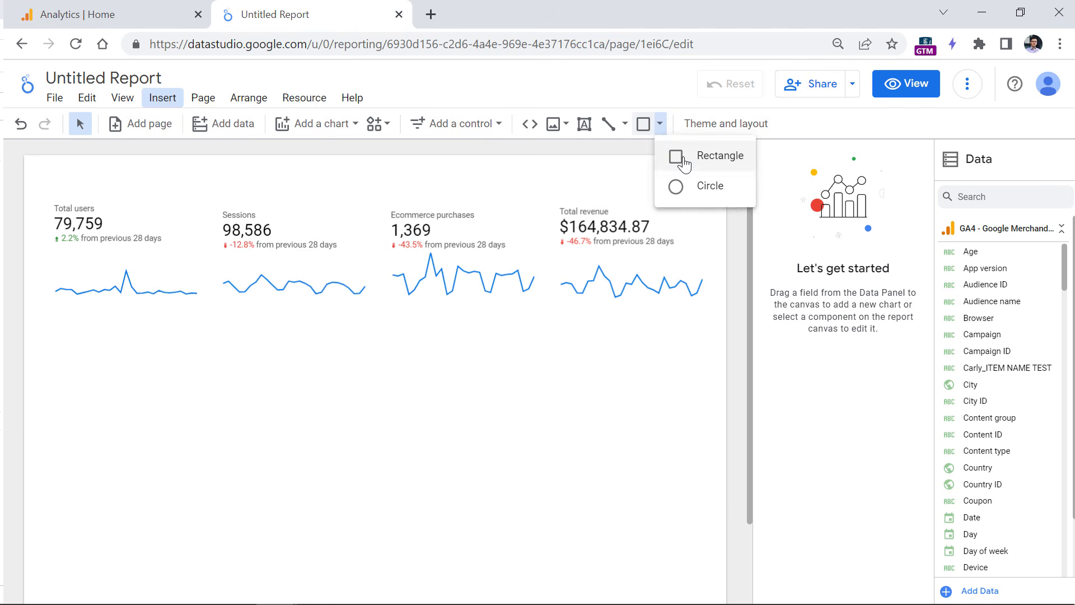
click(684, 159)
drag(39, 190, 214, 336)
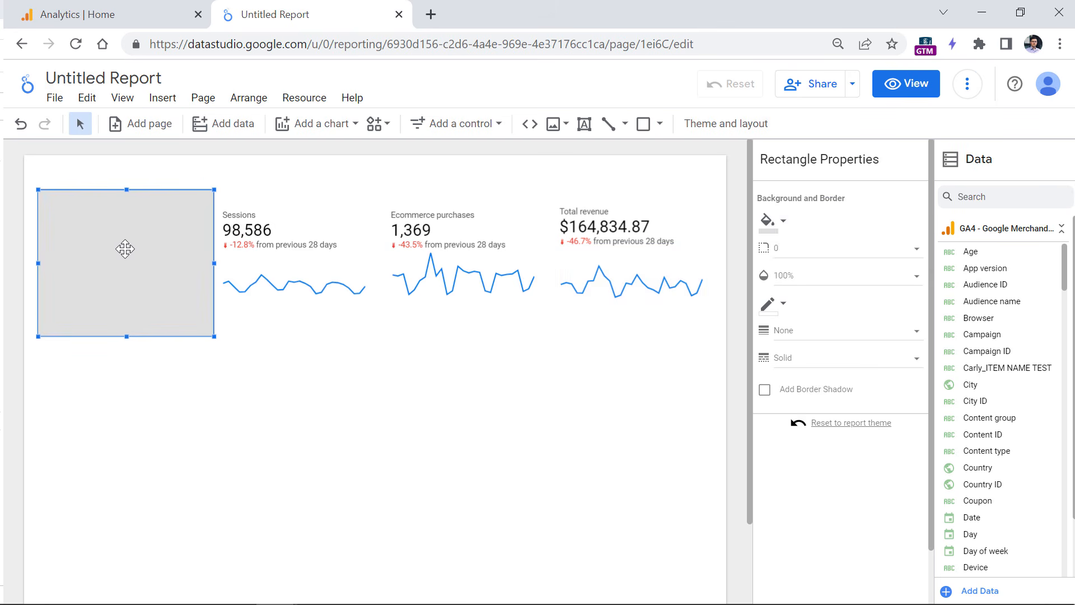
- Fill the rectangle with white and add a border shadow to it
click(784, 224)
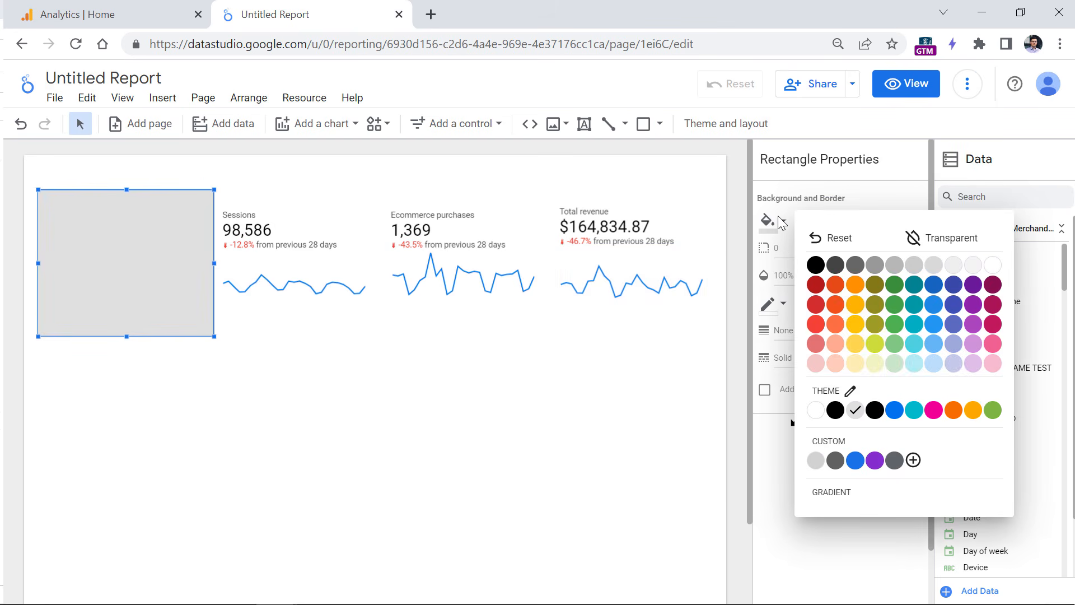
click(782, 223)
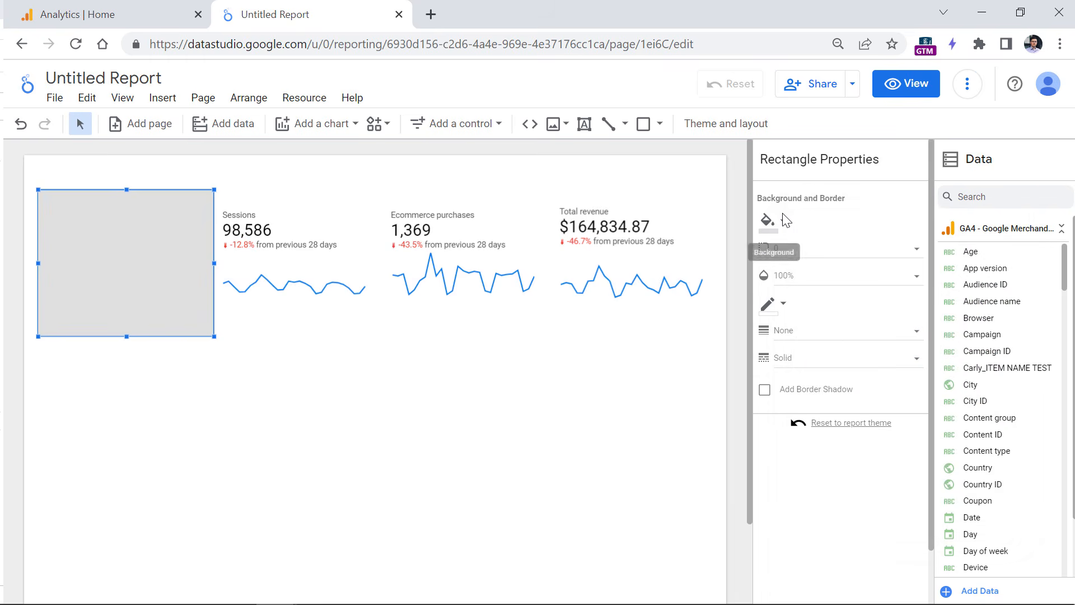
click(764, 399)
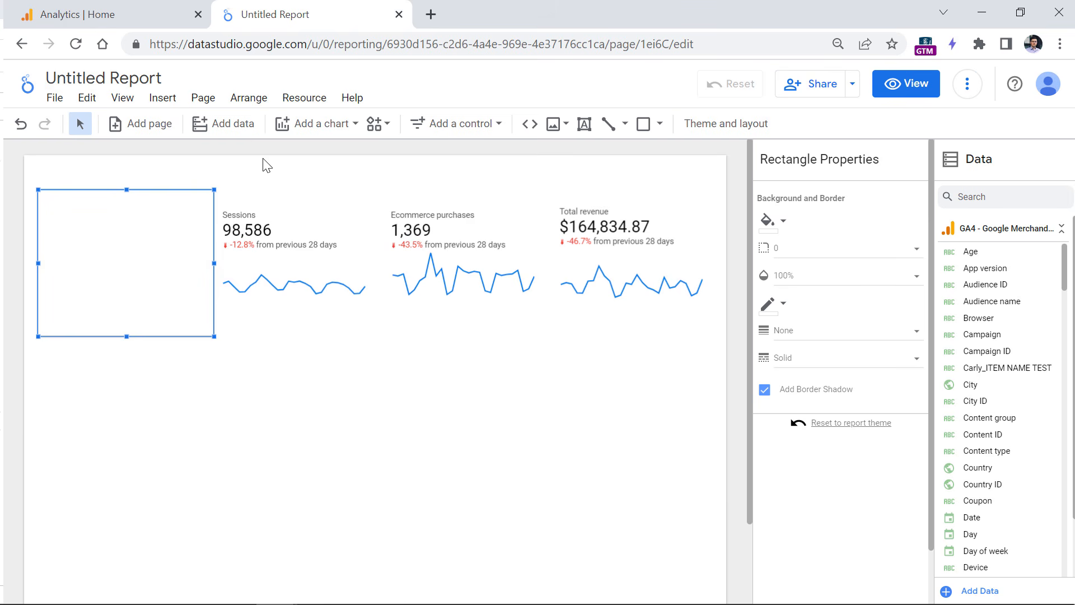
- Send the white rectangle to the back so it sits behind the Total users group
click(249, 98)
mouse_move(281, 128)
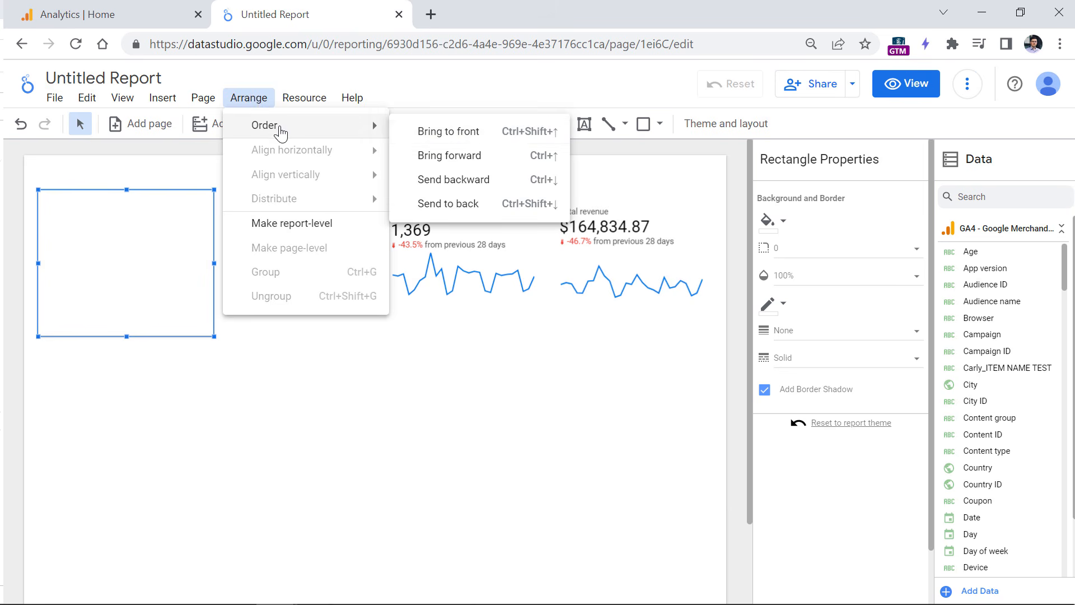
click(463, 205)
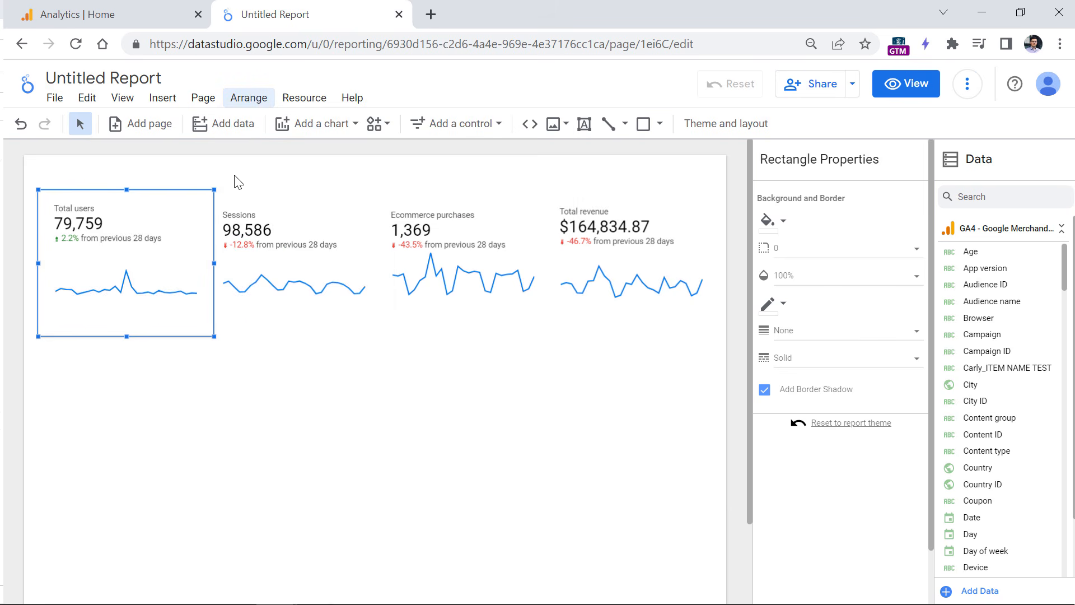
click(234, 182)
- Shrink the rectangle behind the Total users group slightly in width and height from its lower-right corner
click(196, 320)
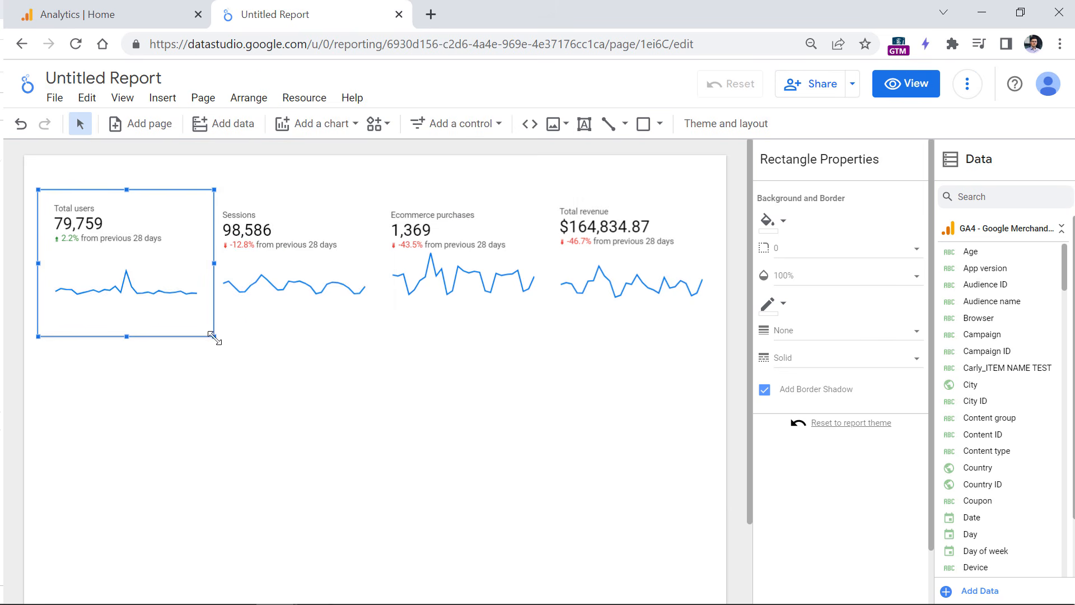
drag(214, 338, 198, 324)
click(203, 349)
- Select all four scorecard groups and scale them down together so Total users fits inside its rectangle
click(151, 292)
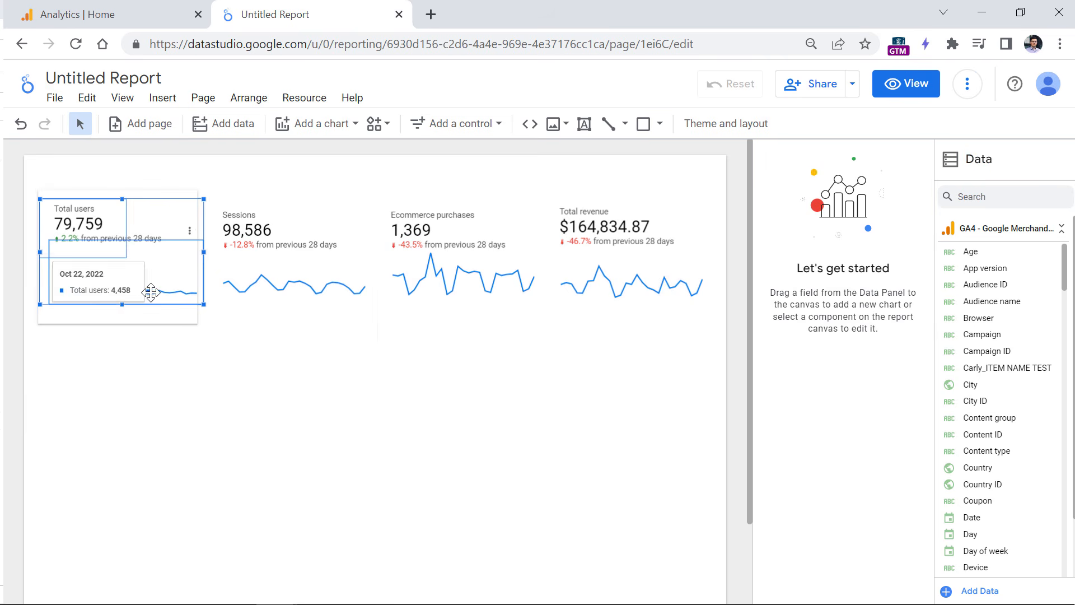
shift+click(243, 284)
shift+click(425, 276)
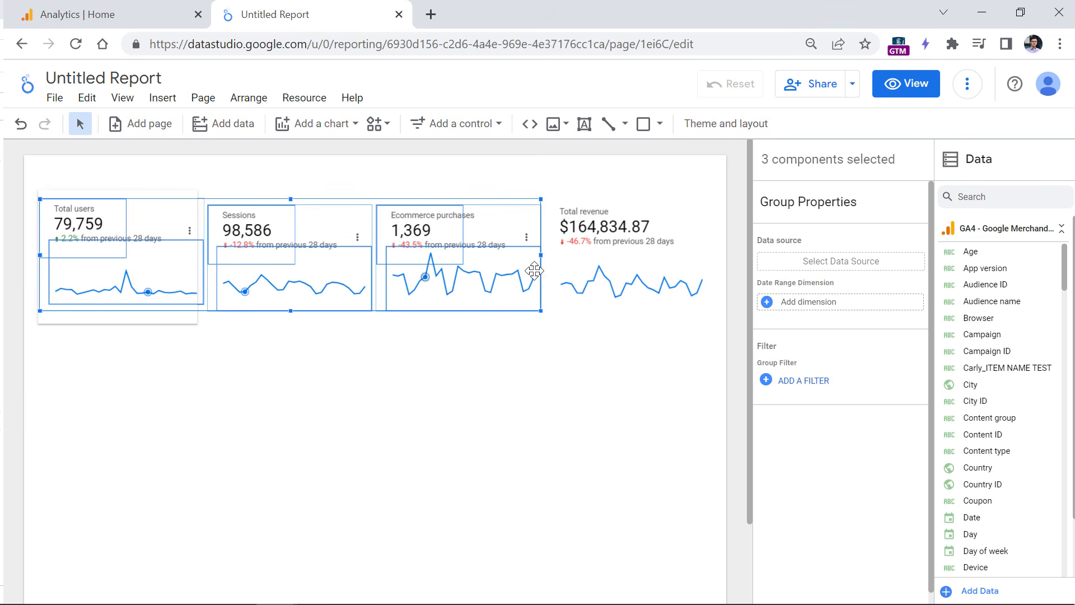
shift+click(616, 280)
drag(710, 312, 667, 305)
- Shift the Sessions, Ecommerce purchases and Total revenue groups right, widening the gaps between them for card backgrounds
shift+click(532, 246)
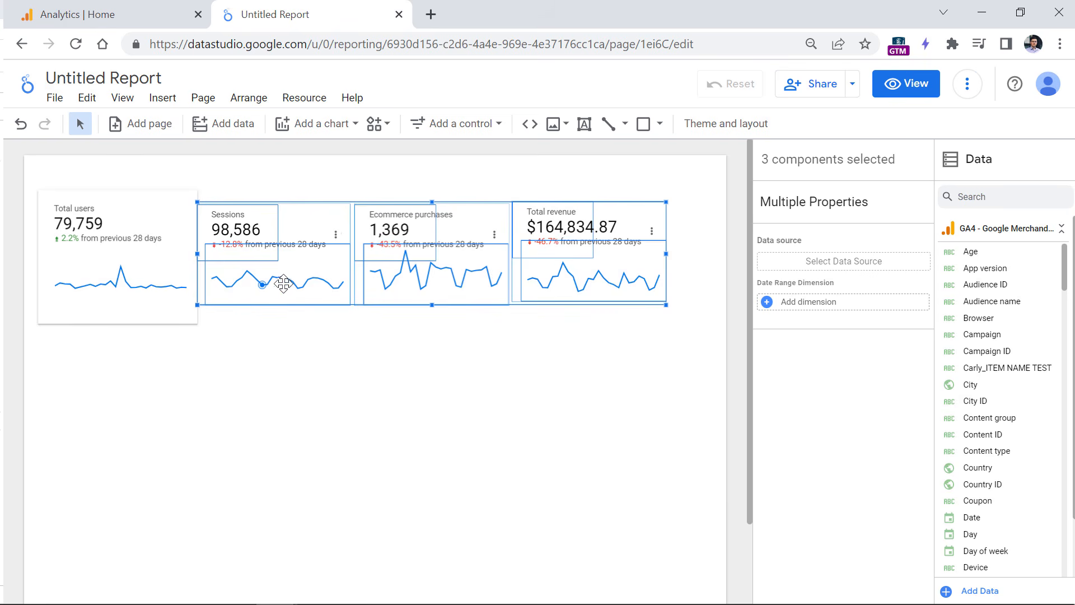
drag(283, 284, 296, 286)
click(396, 271)
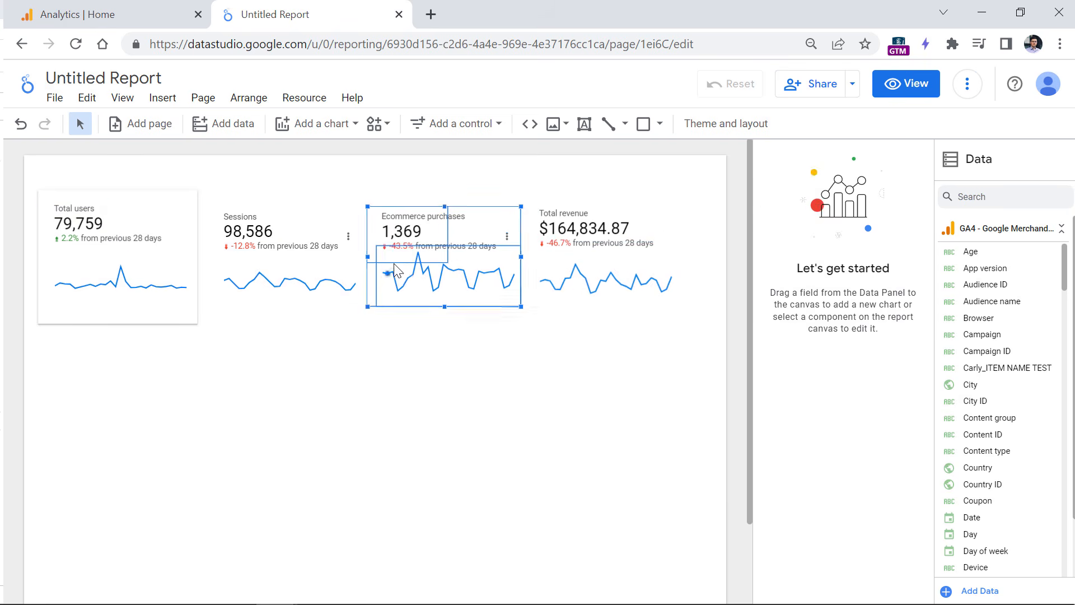
drag(396, 271, 411, 271)
- Duplicate the shadowed rectangle over the Sessions group, aligned with the first card, and send the copy to the back
click(177, 200)
drag(177, 199, 350, 217)
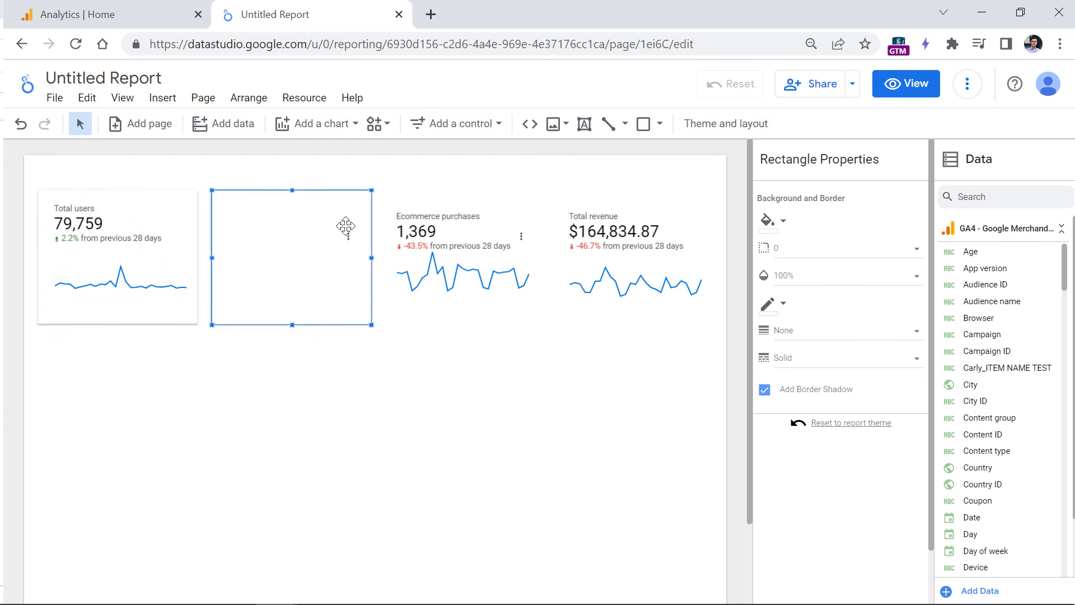
click(254, 103)
mouse_move(308, 144)
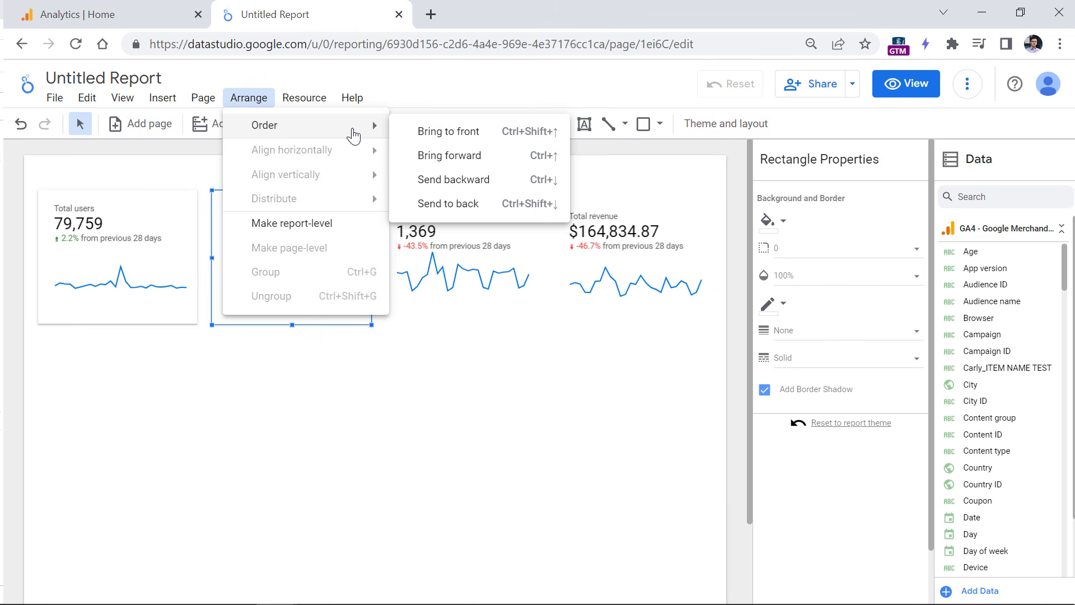
click(447, 201)
- Place shadowed rectangle copies behind the Ecommerce purchases and Total revenue groups, and shift all cards with their contents slightly left
drag(341, 209, 700, 219)
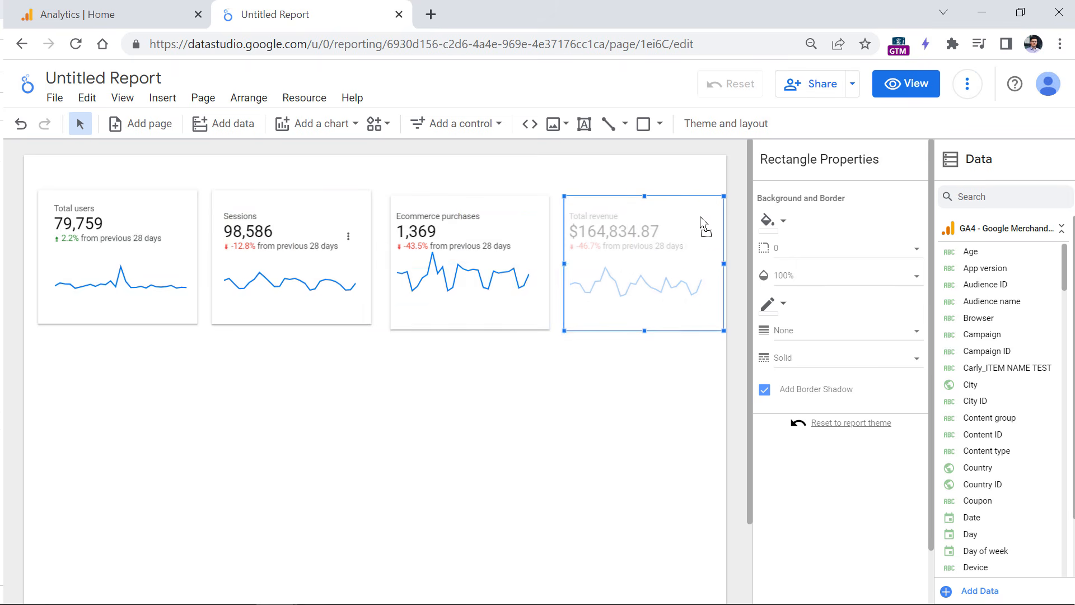
drag(24, 354, 752, 173)
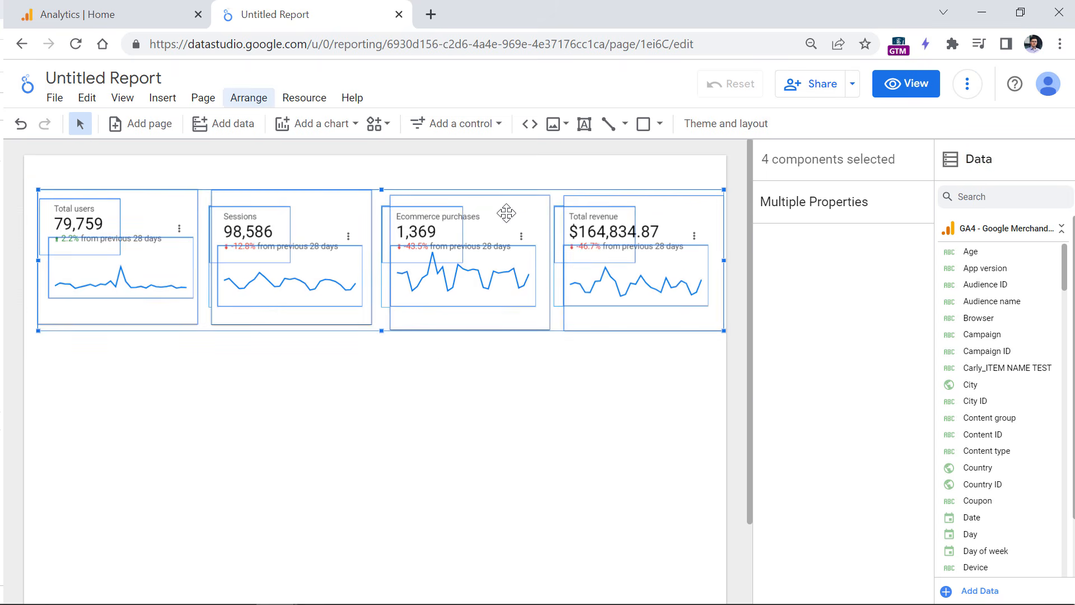
drag(506, 213, 504, 219)
drag(380, 357, 624, 191)
click(534, 321)
shift+click(563, 322)
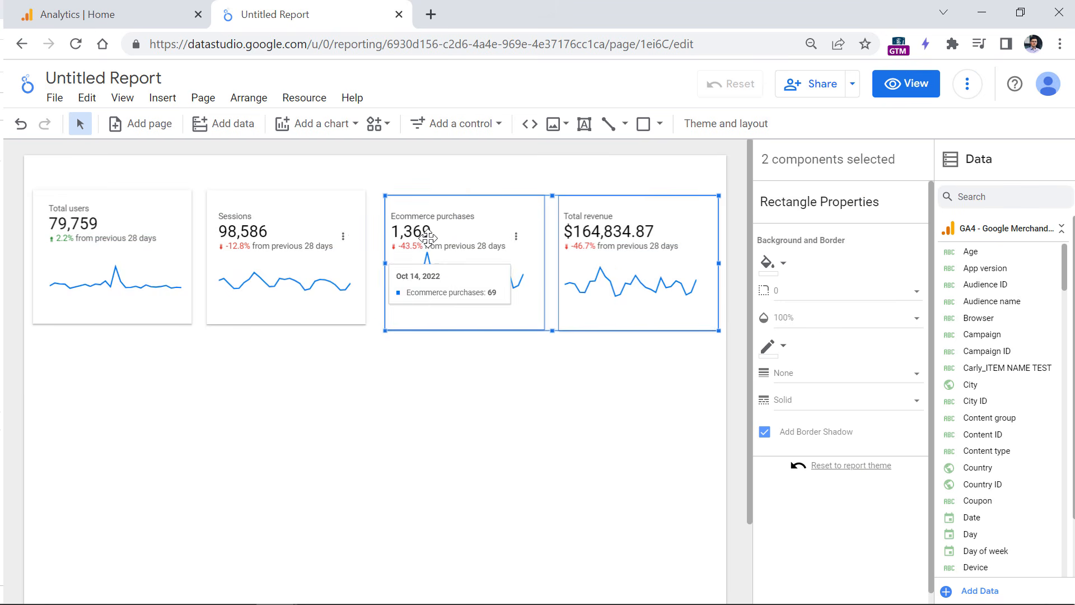
shift+click(427, 235)
drag(418, 203, 416, 202)
key(ctrl+z)
- Move the rectangles behind Ecommerce purchases and Total revenue slightly up and left, in line with the first two cards
click(461, 321)
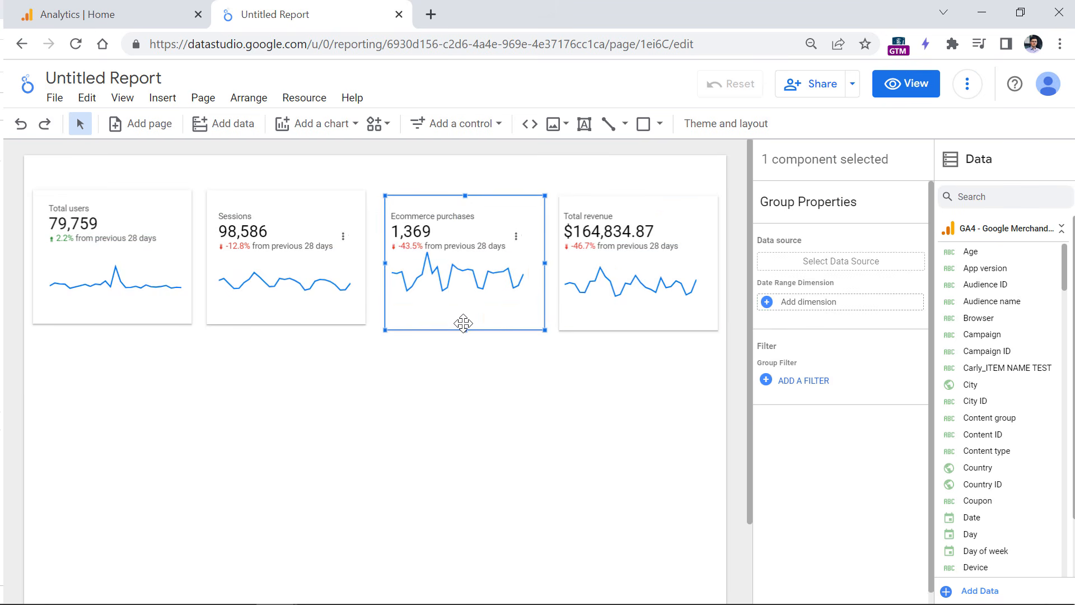
shift+click(565, 319)
drag(527, 323, 527, 319)
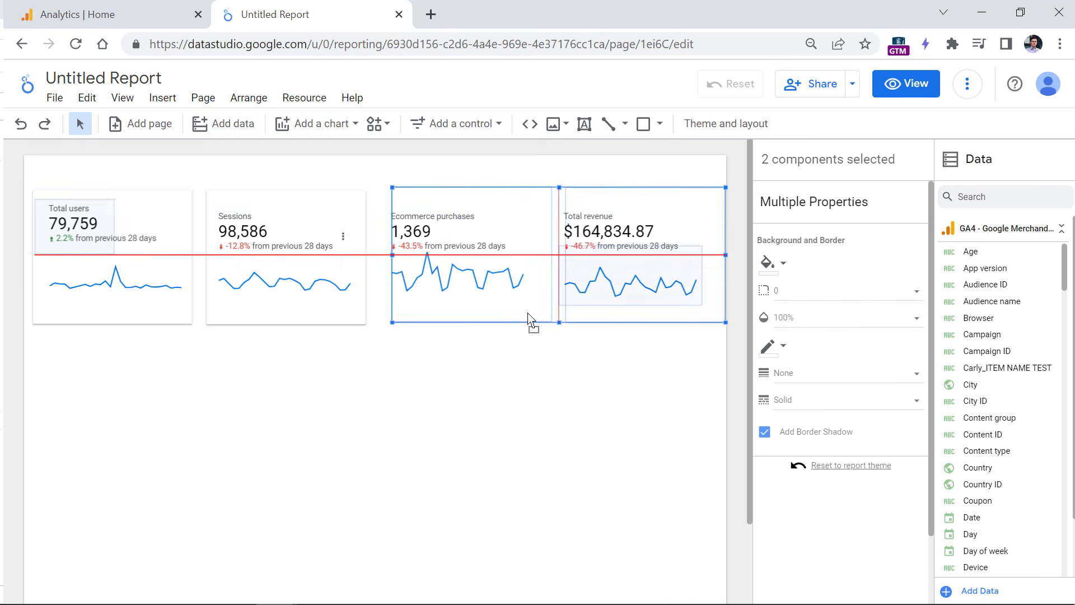
click(378, 464)
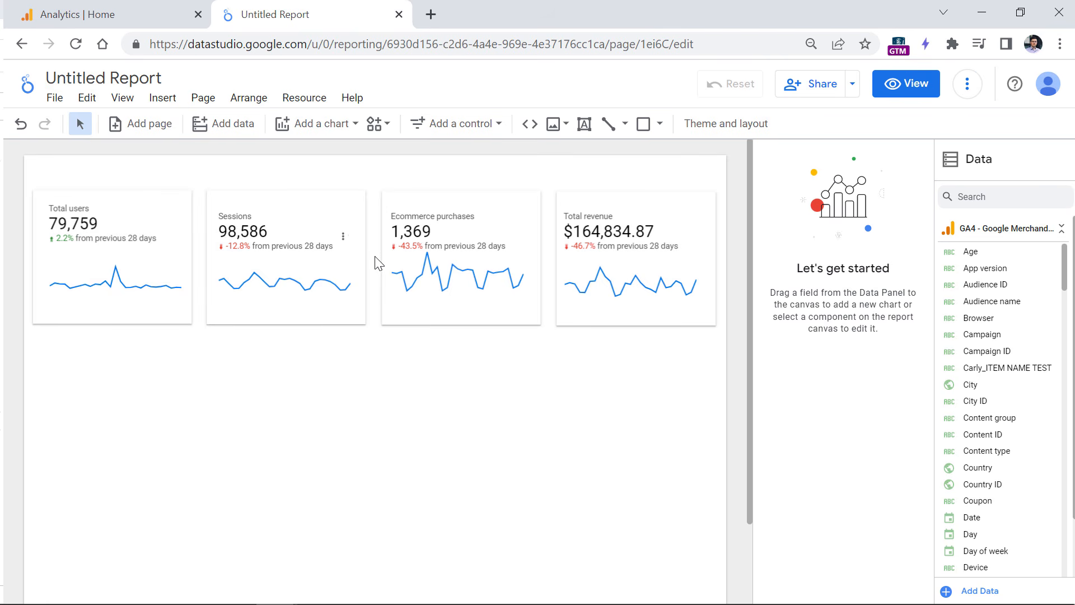
- Insert a table chart below the cards, spanning the full width of the card row
click(320, 128)
click(301, 174)
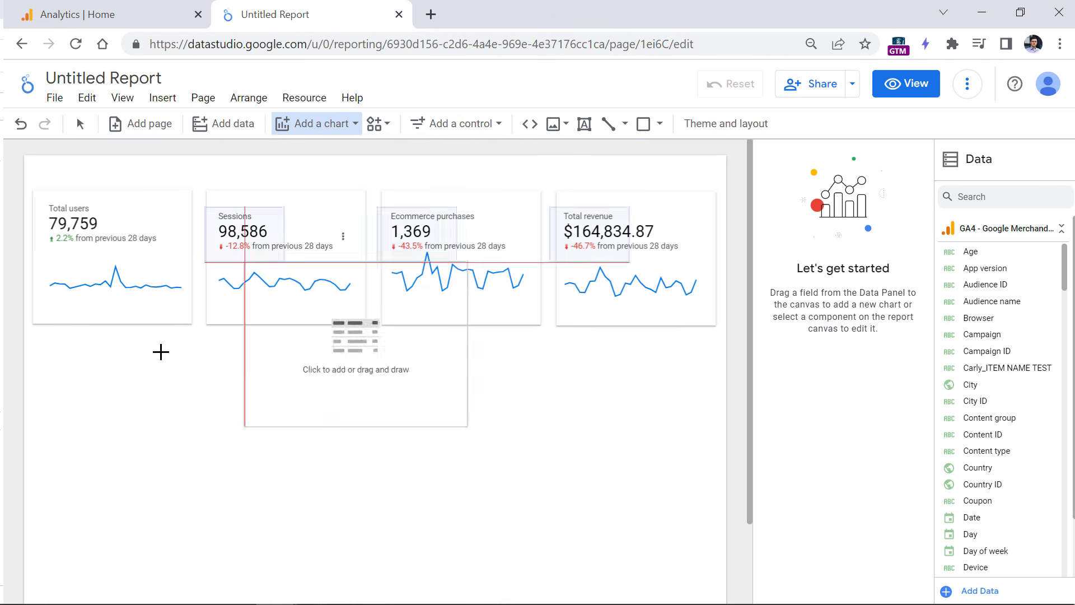
mouse_move(34, 348)
mouse_down()
mouse_move(129, 403)
mouse_move(575, 535)
mouse_move(713, 589)
mouse_up()
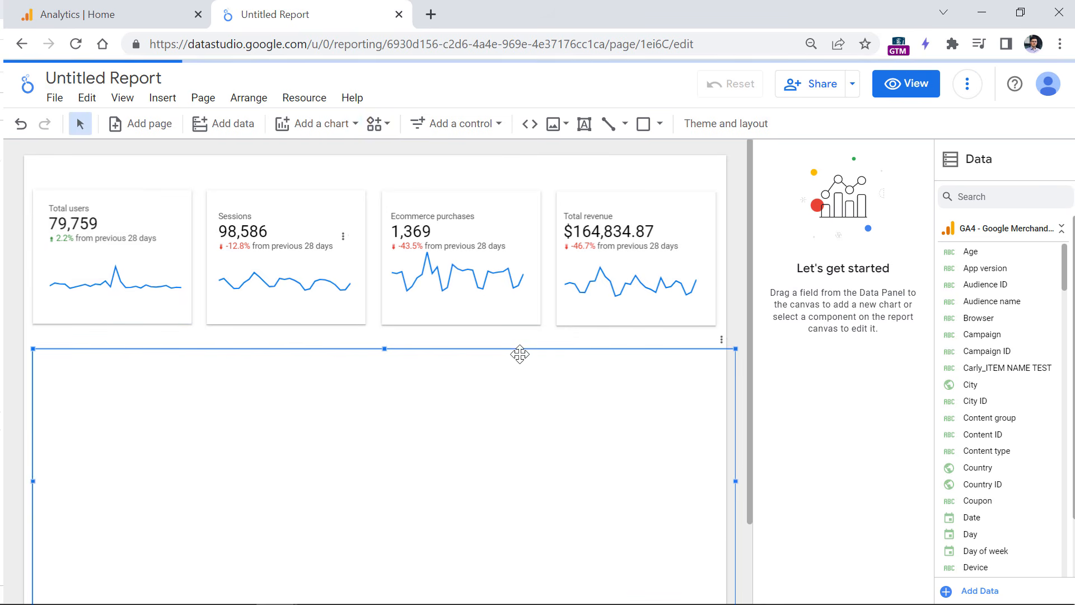
scroll(177, 269, down, 2)
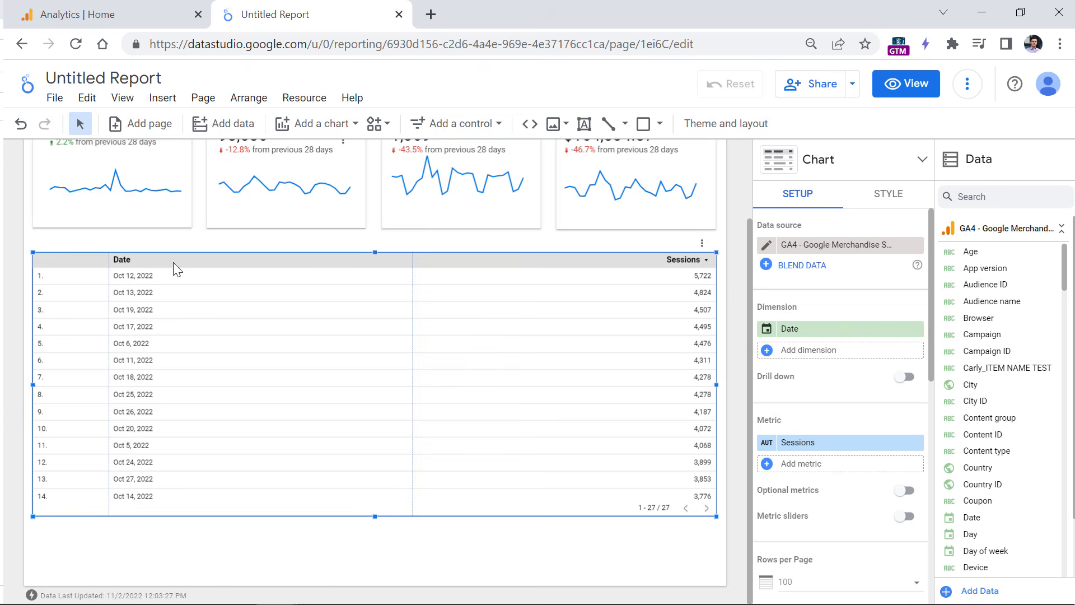
- Replace the table's Date dimension with Session default channel grouping
click(794, 335)
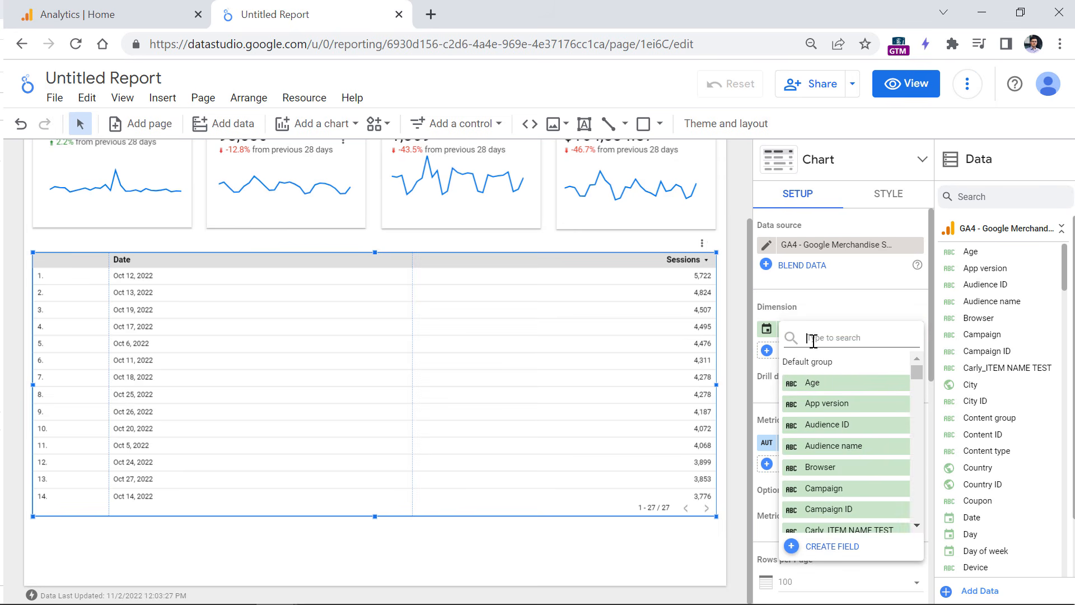
text(defaul)
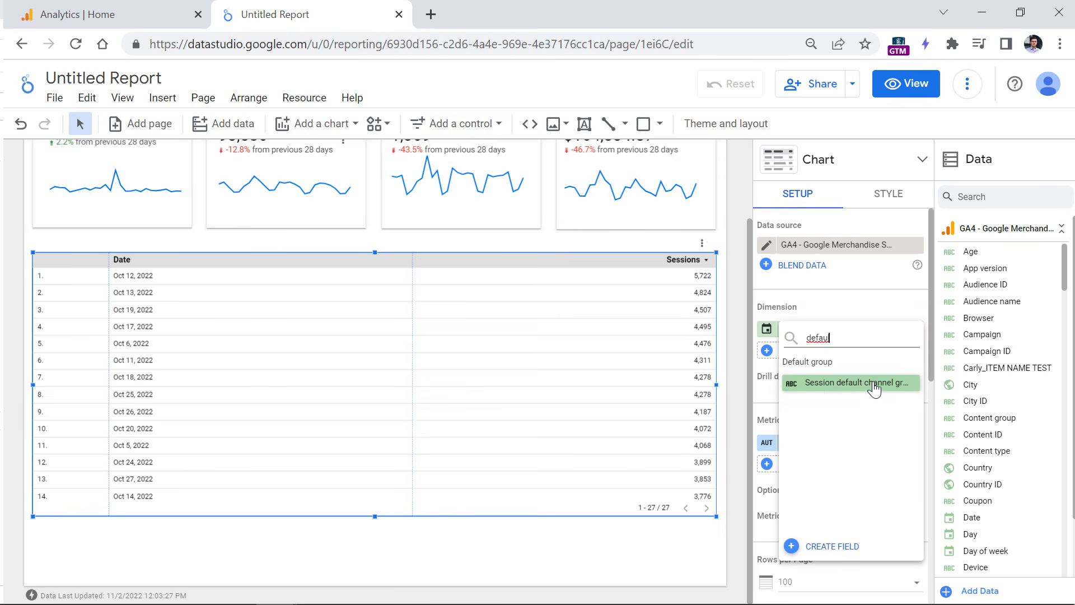
click(840, 389)
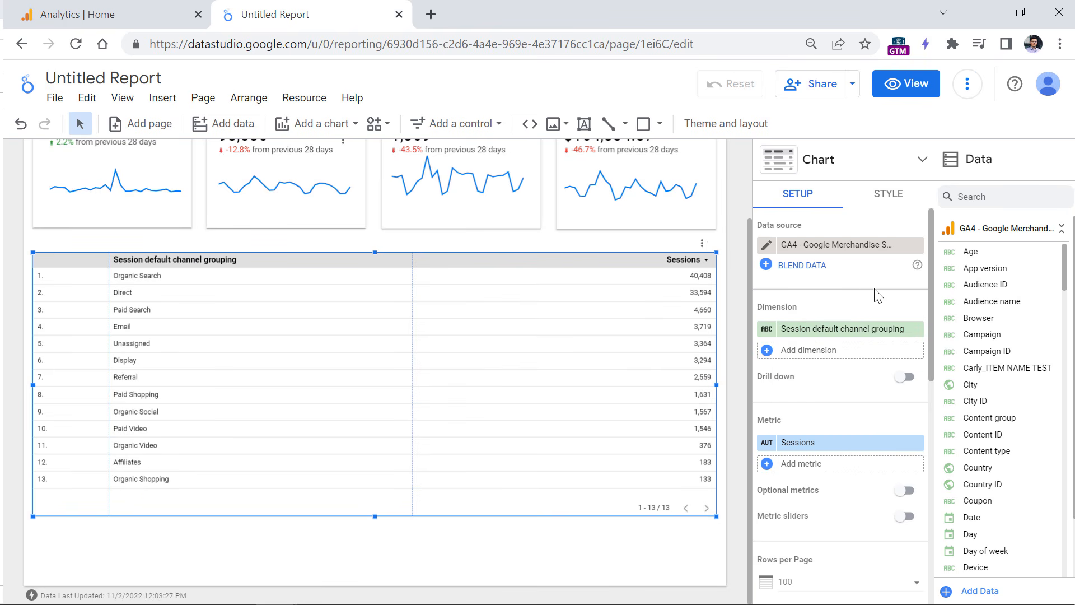
- Hide the row numbers and the pagination footer in the channel grouping table
click(890, 197)
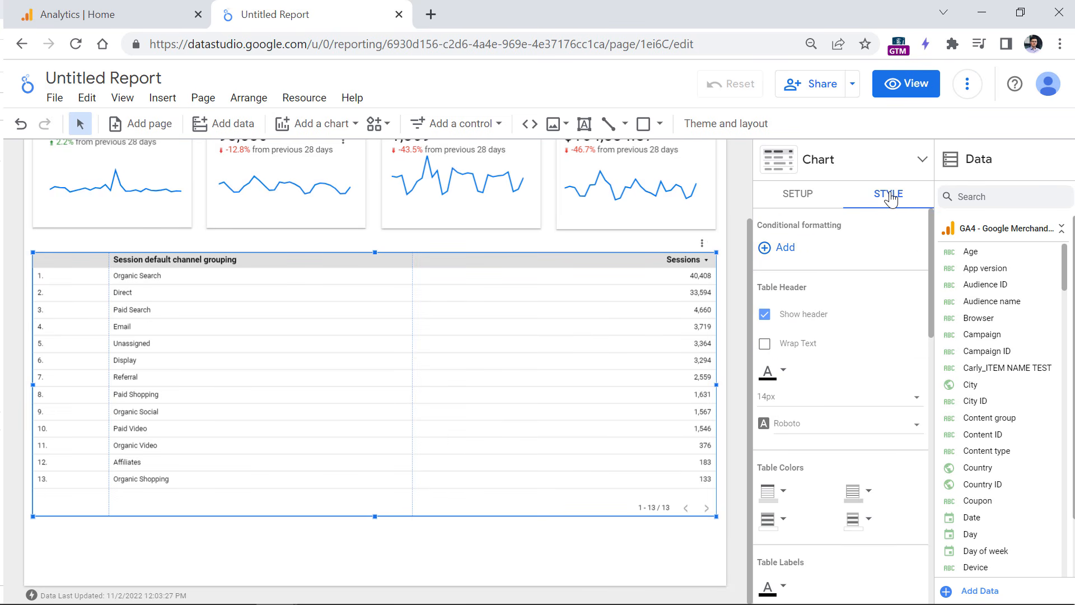
scroll(876, 300, down, 5)
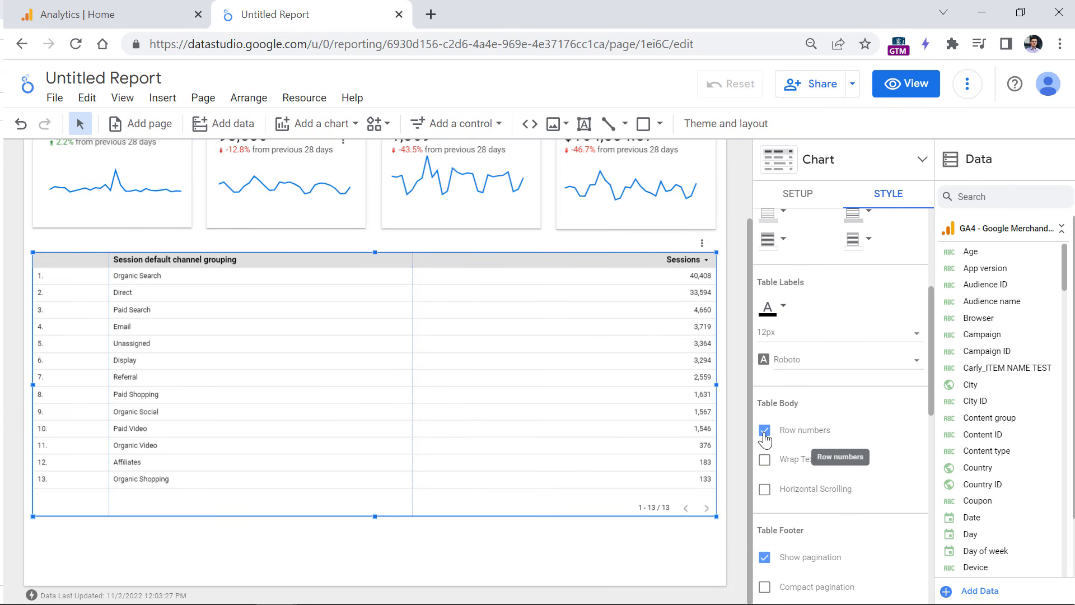
click(766, 434)
click(610, 547)
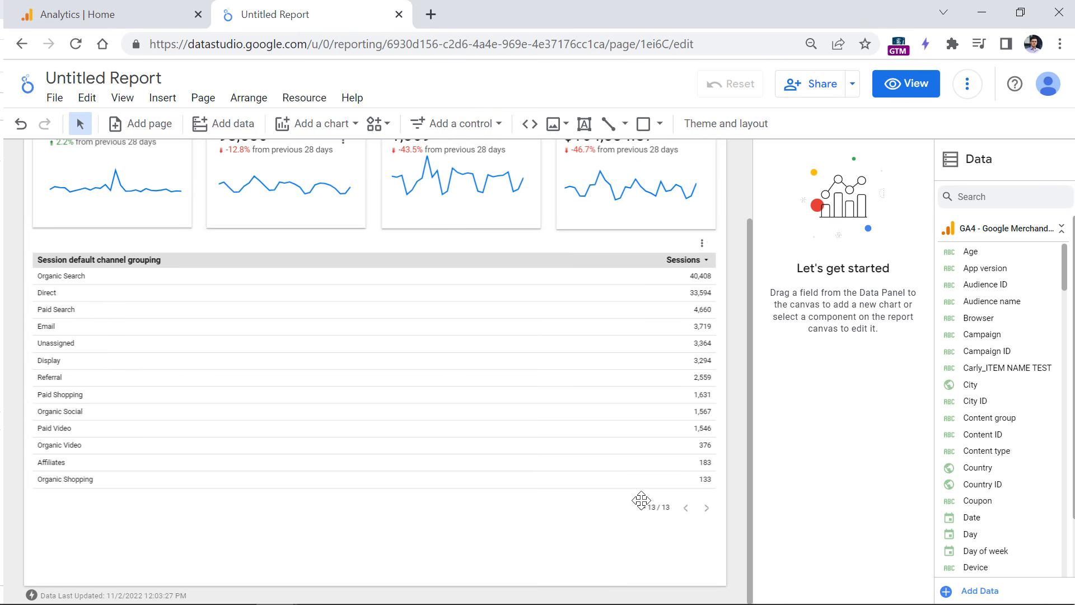
click(551, 489)
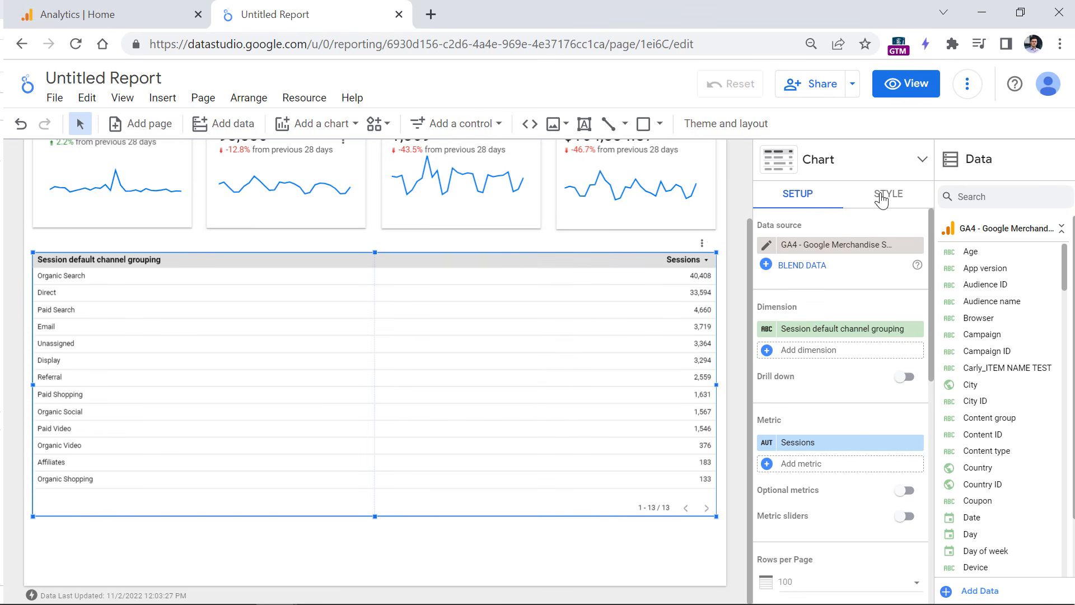
click(887, 199)
scroll(784, 448, down, 5)
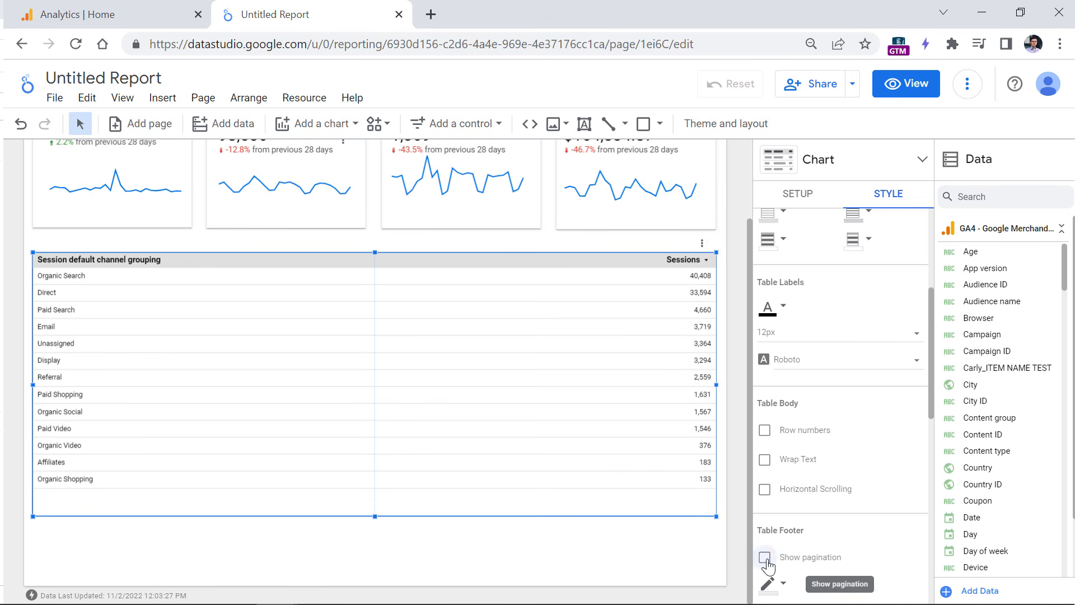
click(765, 556)
click(118, 527)
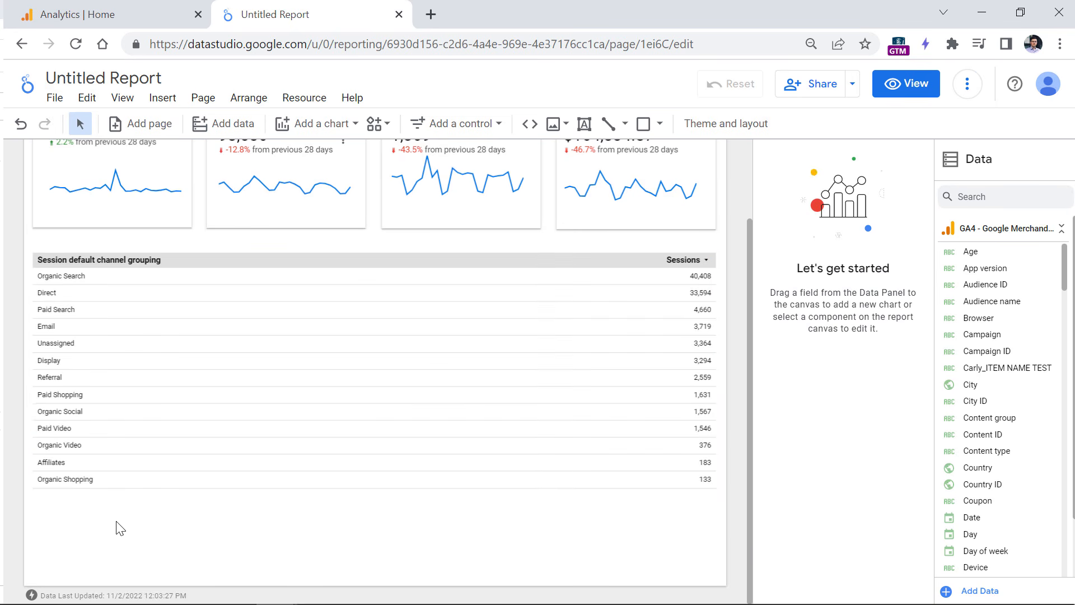
- Move the channel grouping table down, leaving room for a heading between it and the cards
click(108, 270)
click(187, 263)
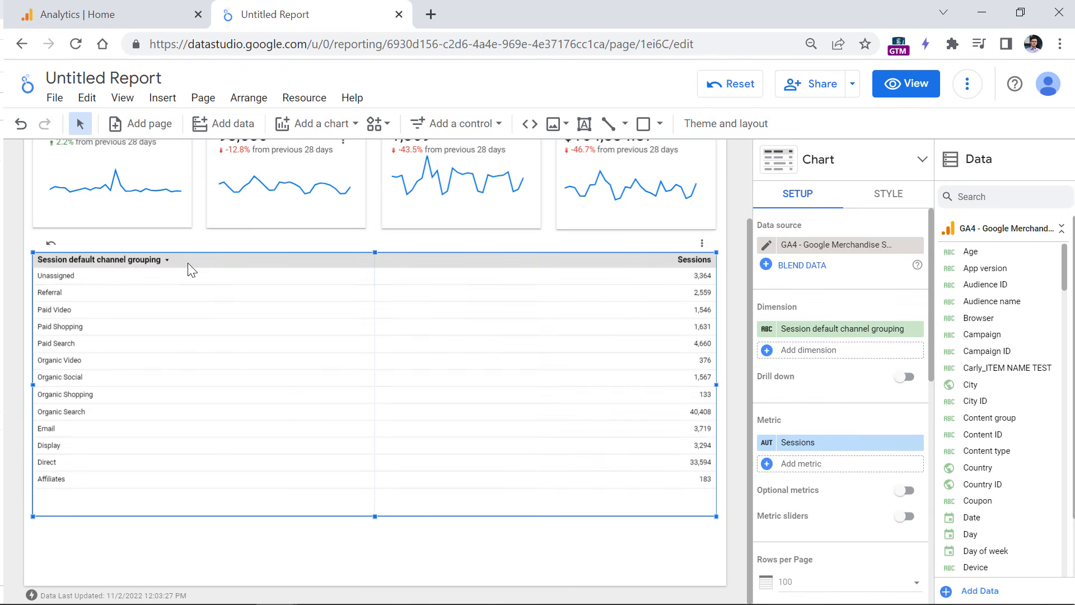
drag(187, 268, 187, 304)
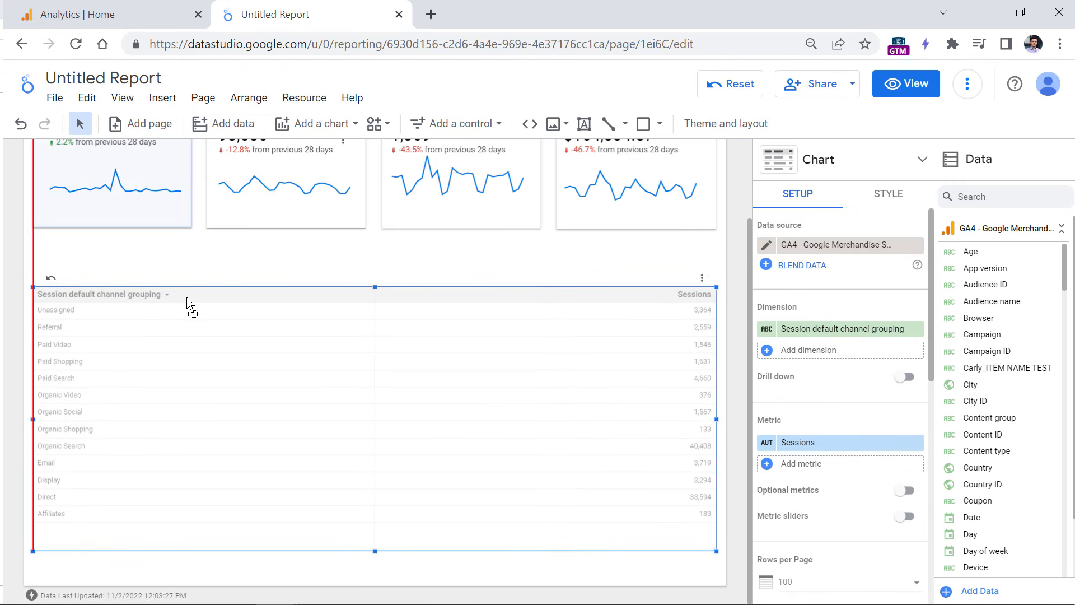
click(701, 237)
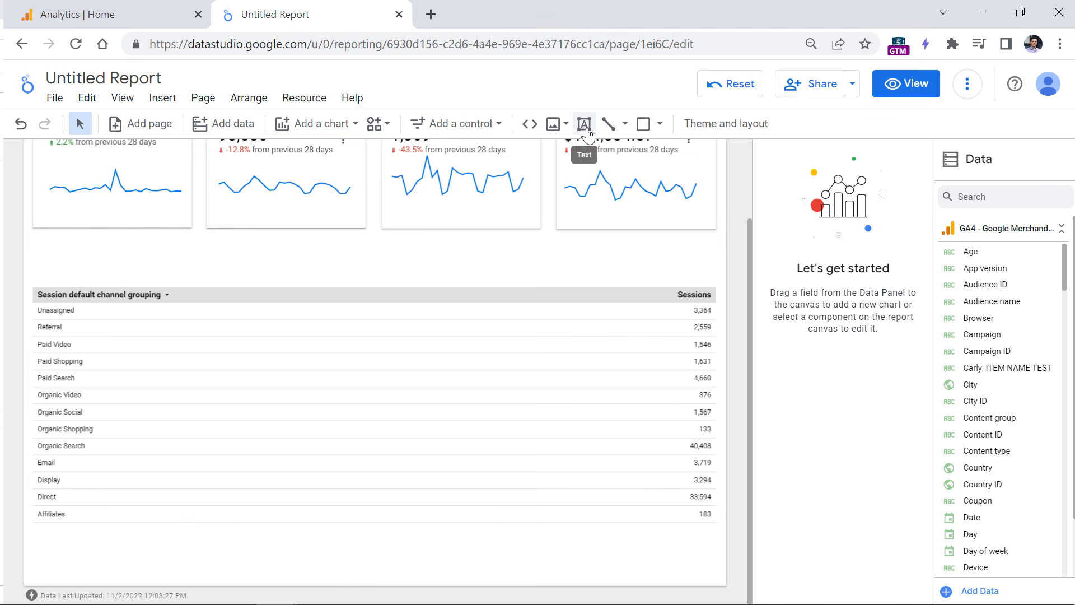
- Add a text heading "Channel groupings" above the table and format it bold at 20px
click(586, 124)
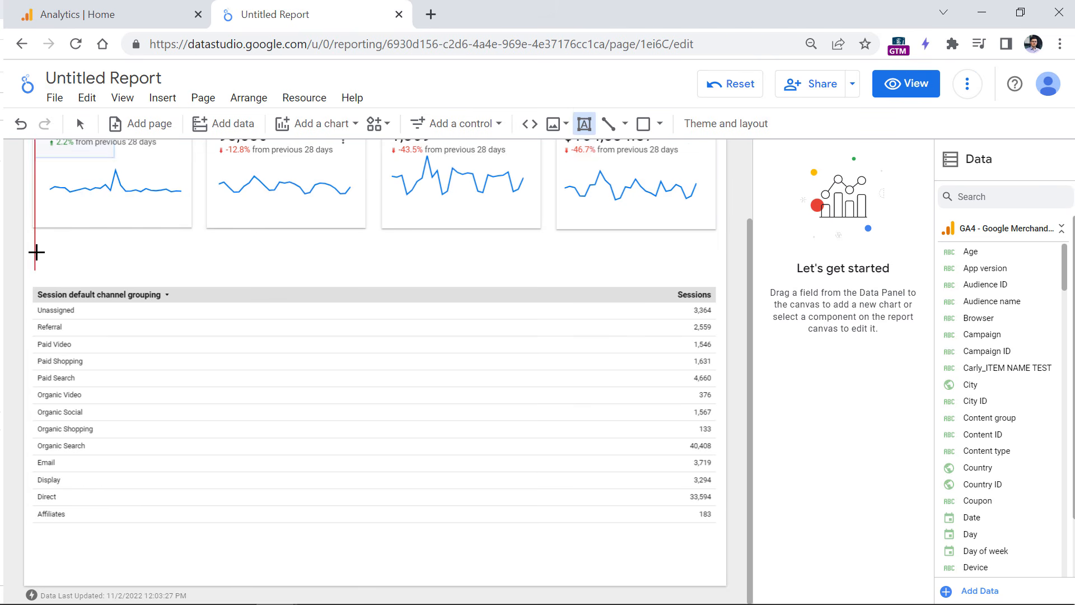
drag(35, 252, 269, 281)
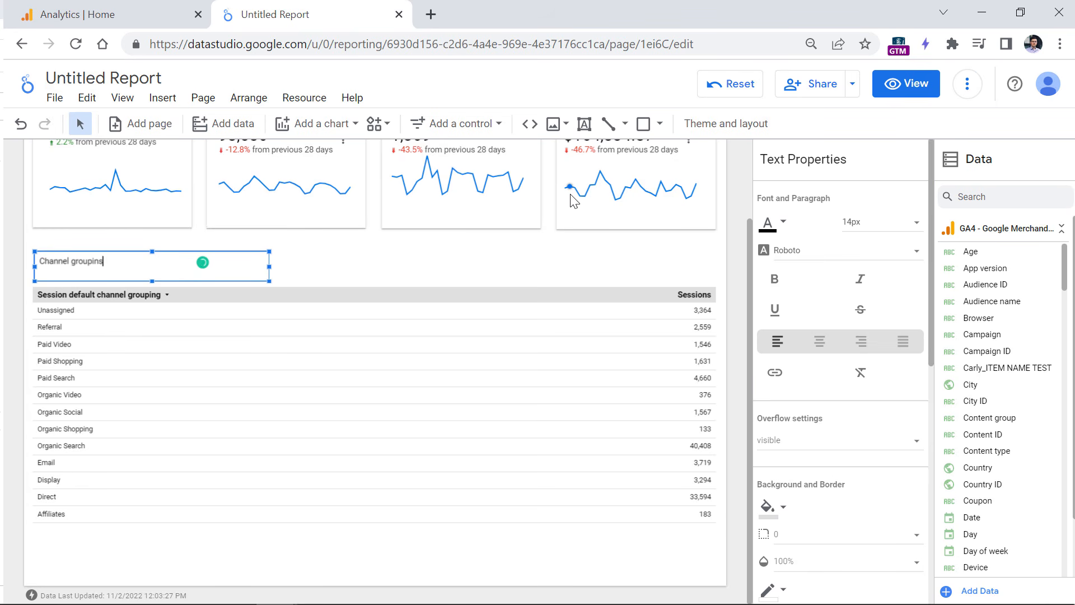
triple_click(139, 259)
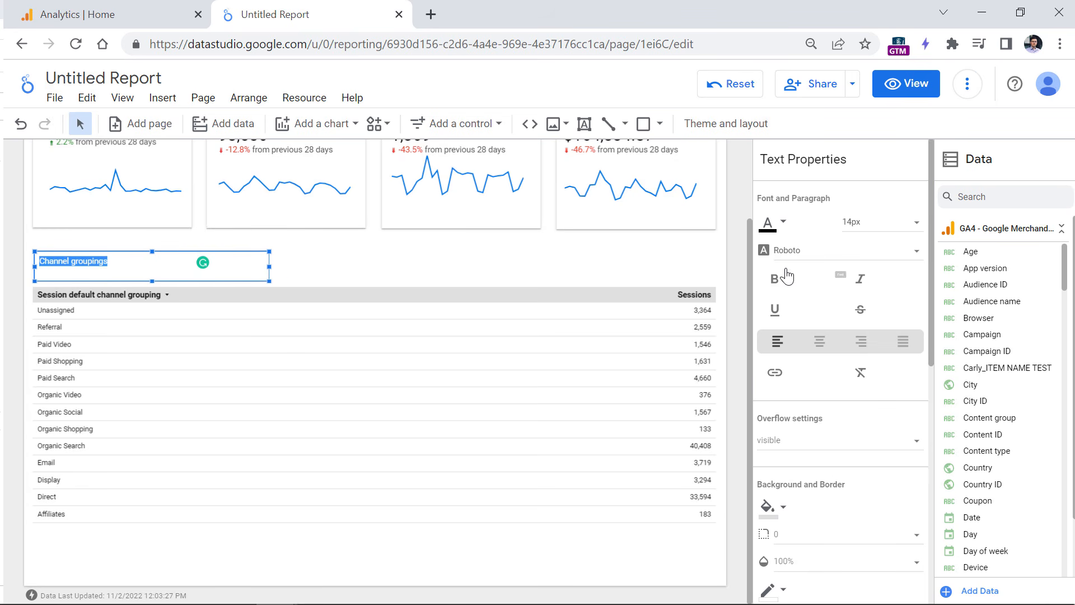
click(775, 280)
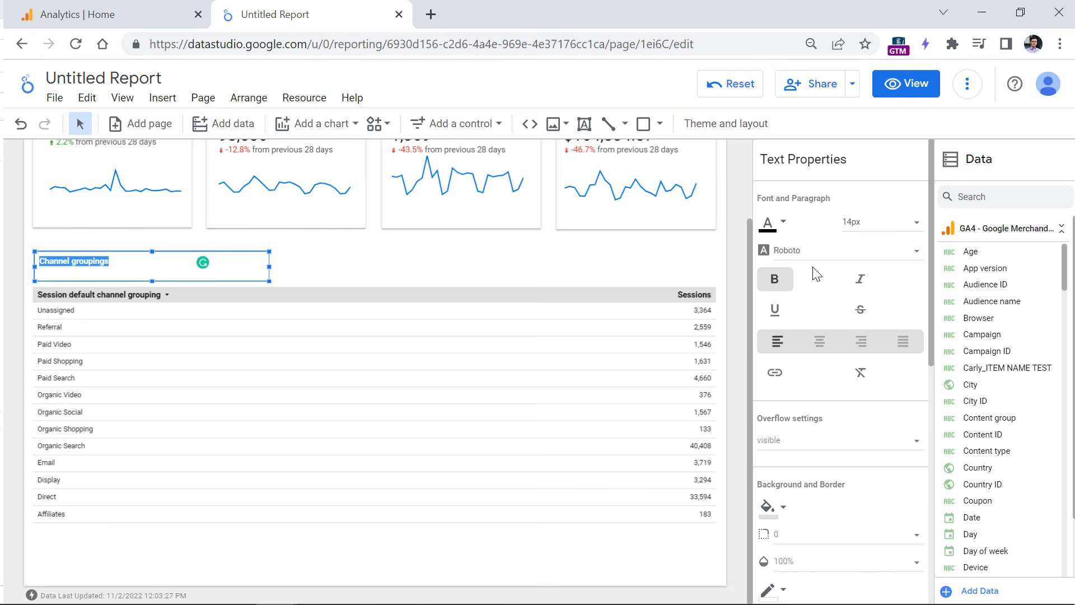
click(908, 227)
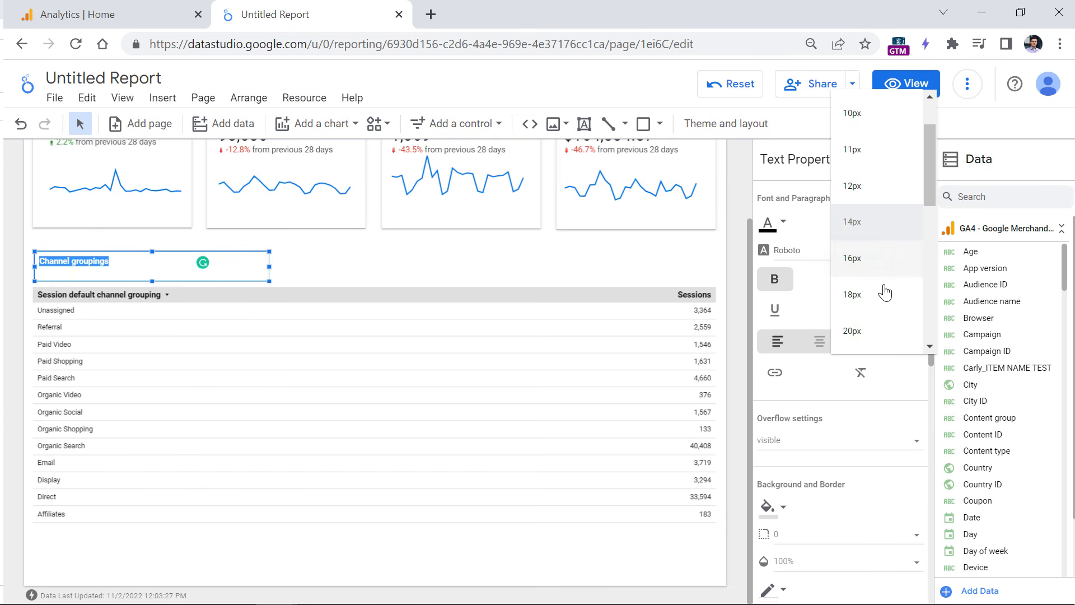
click(879, 332)
key(Escape)
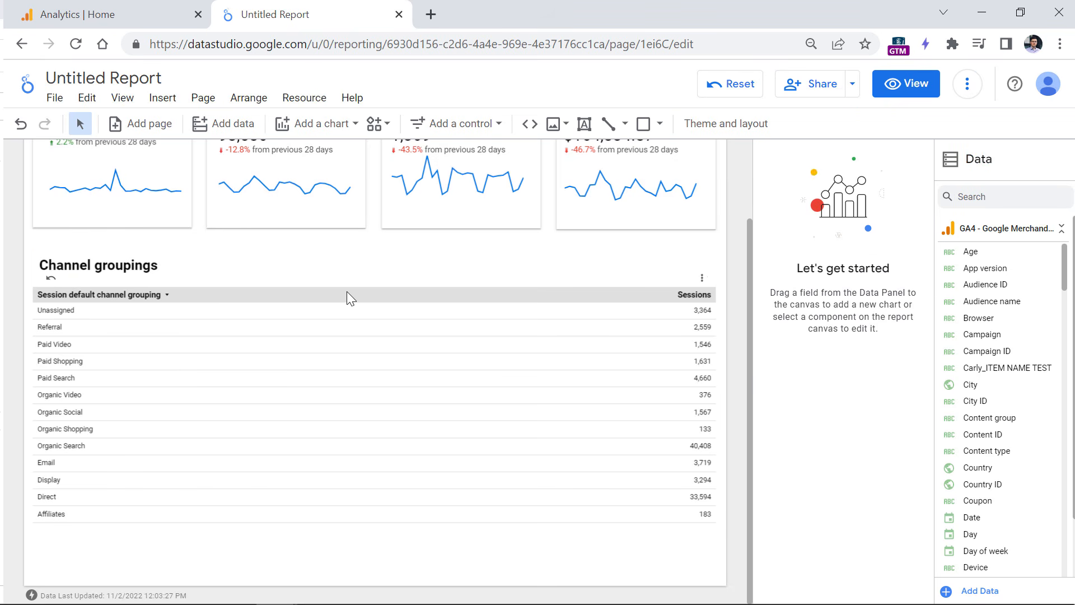
- Shorten the table so it ends just below its last row, and add a border shadow to it
click(347, 292)
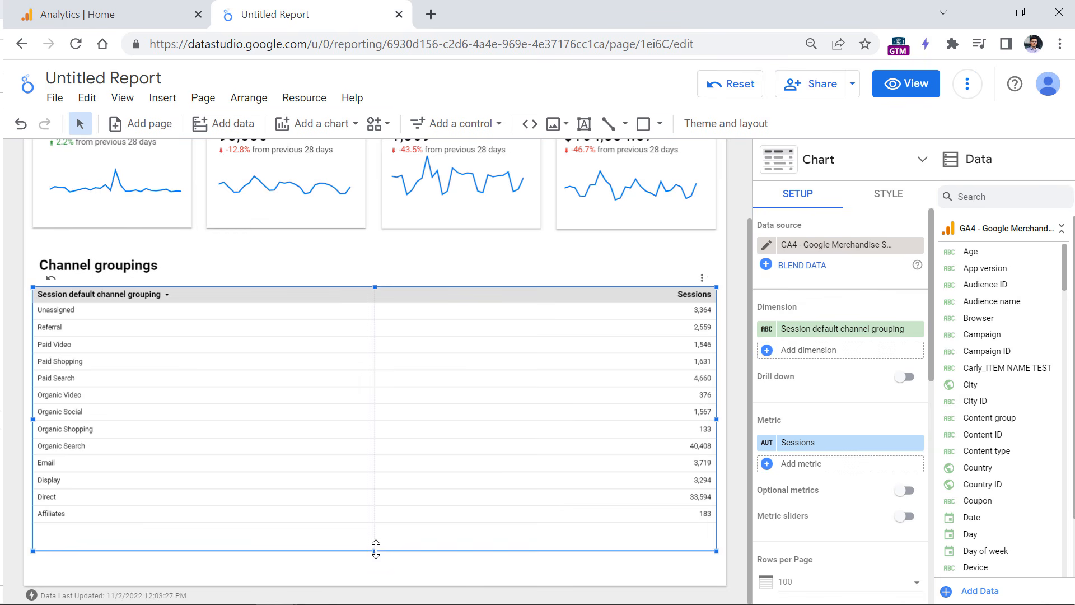
drag(375, 551, 376, 528)
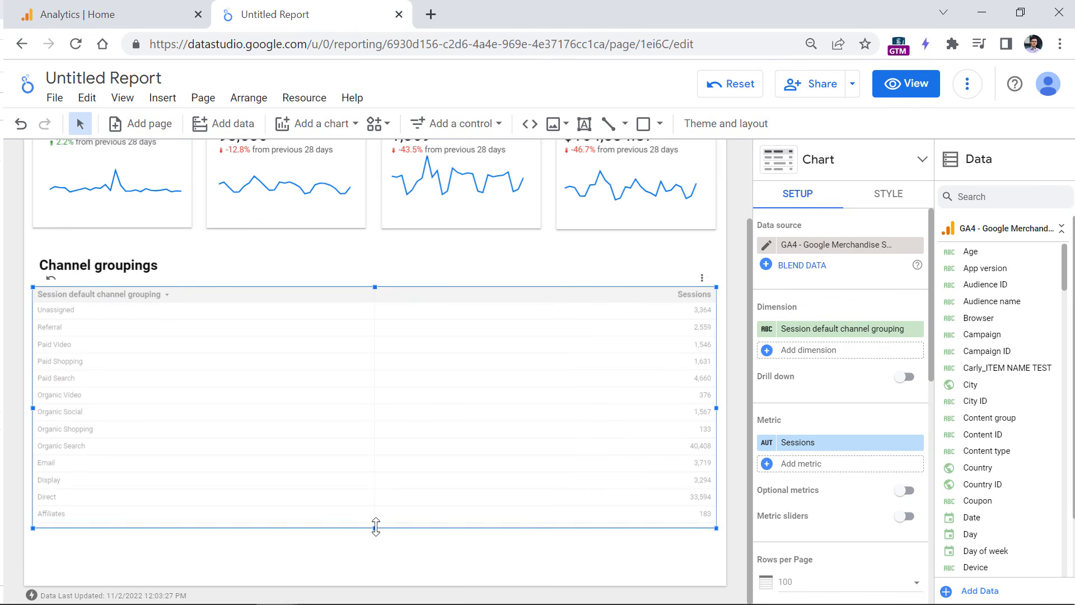
click(894, 204)
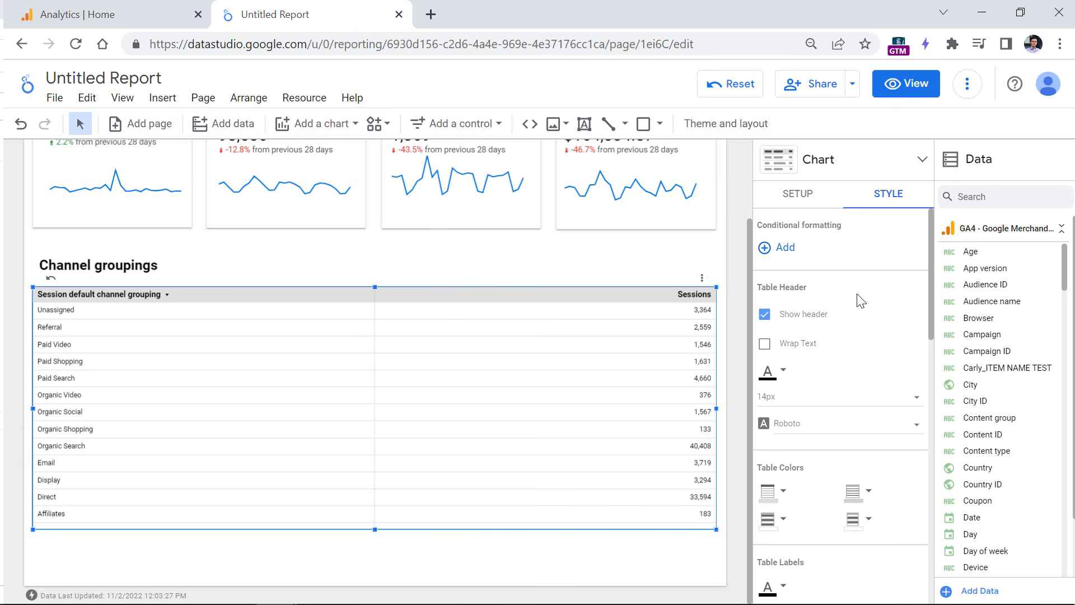
scroll(860, 310, down, 15)
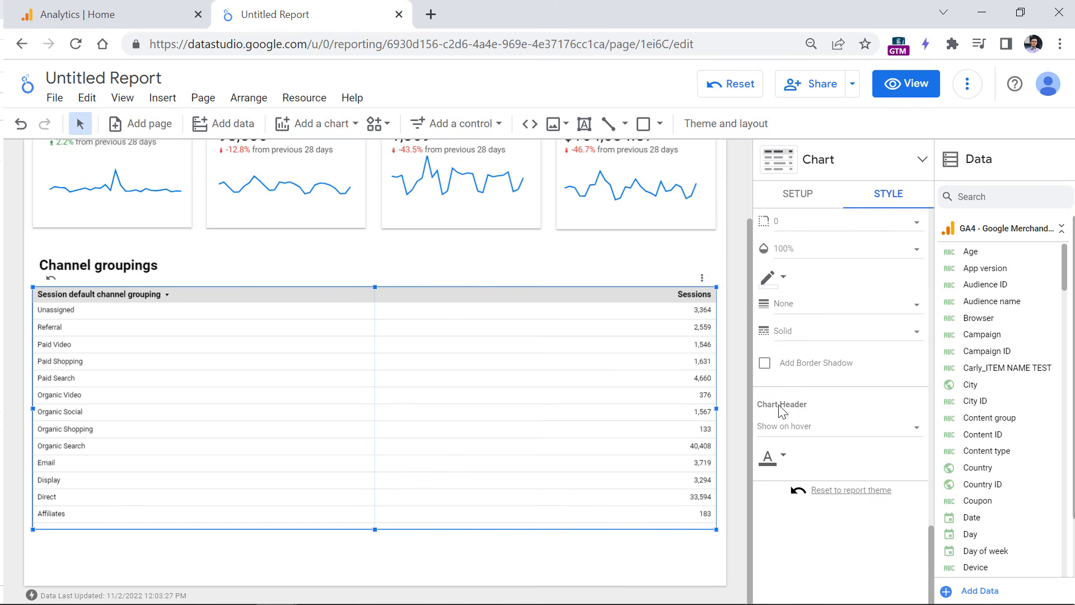
click(764, 363)
click(395, 544)
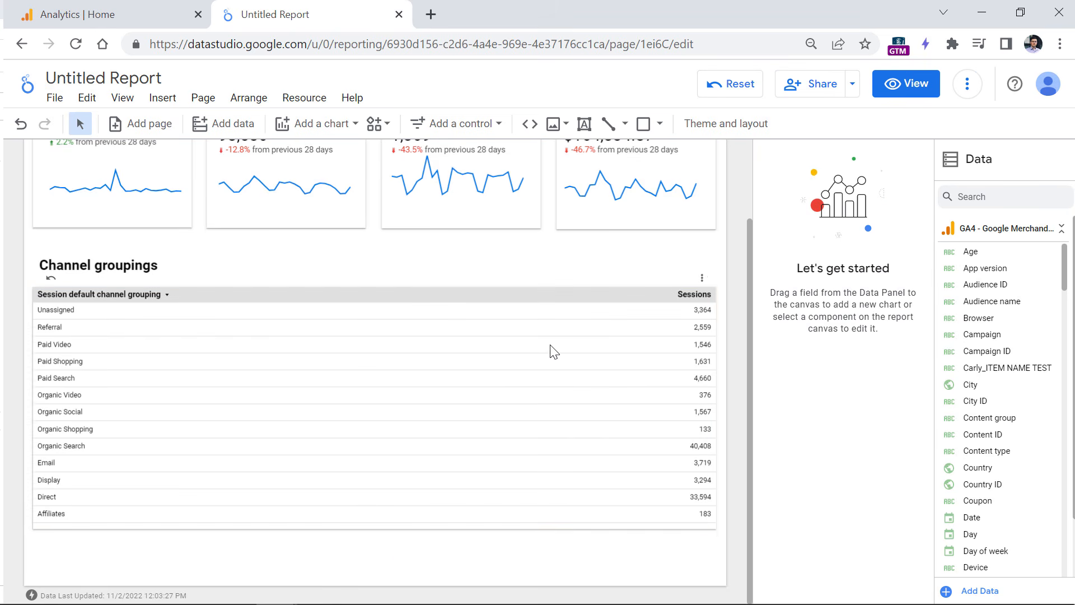
- Sort the table by Sessions in descending order and add Total users as a second metric
click(694, 294)
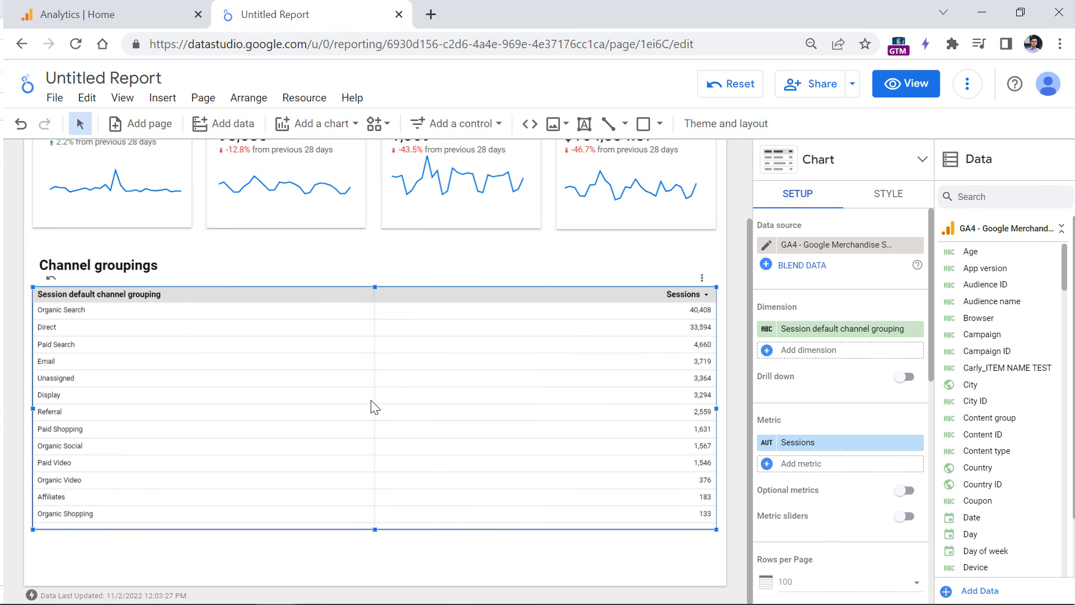
click(810, 474)
text(total)
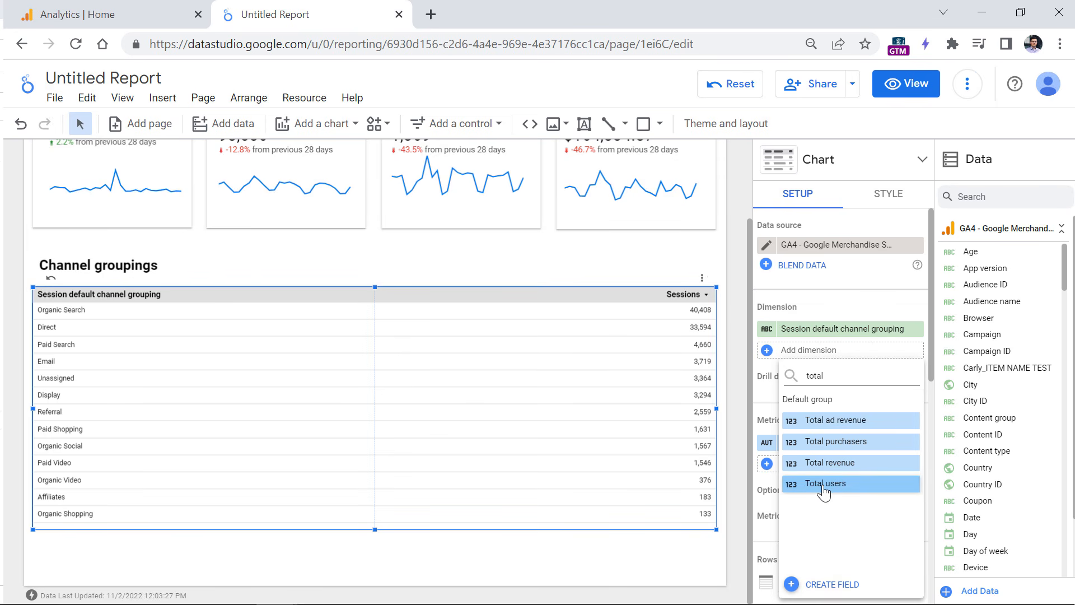
click(815, 482)
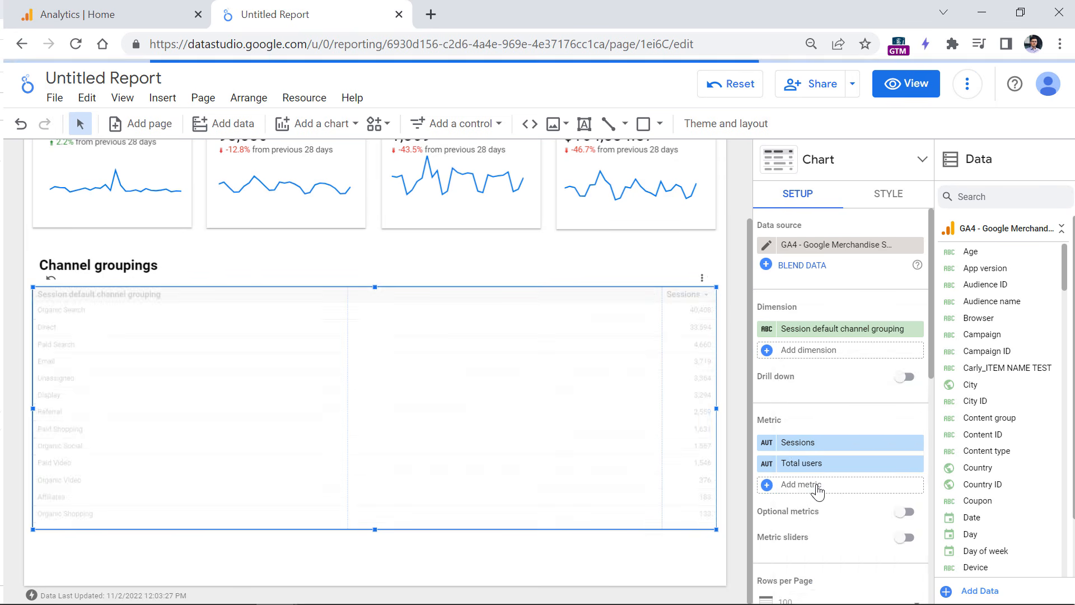
- Add Conversions and Ecommerce purchases as further metrics in the channel groupings table
click(818, 487)
text(conversions)
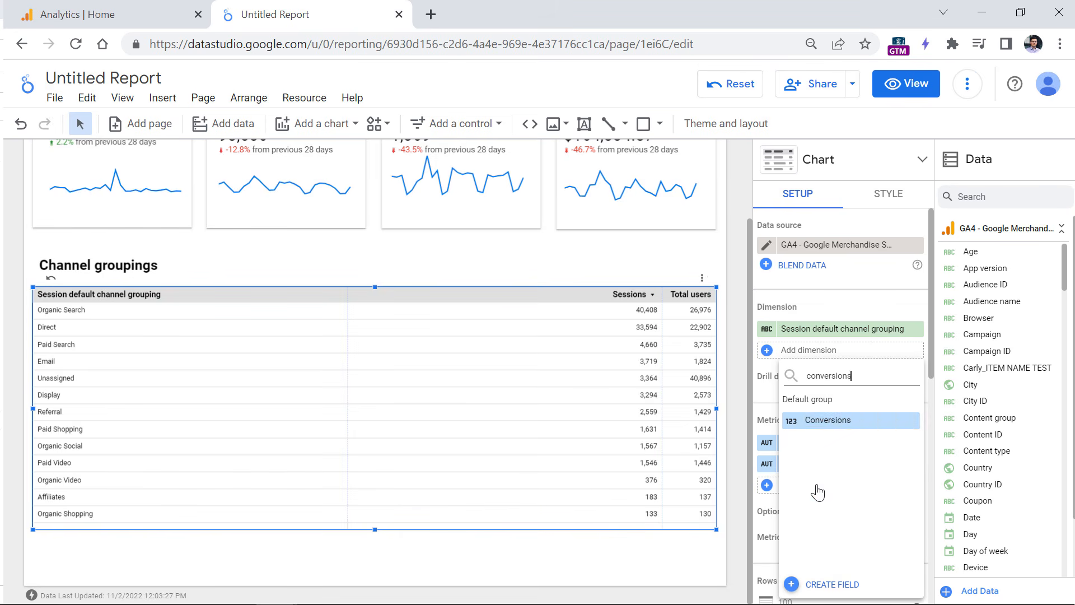
click(830, 421)
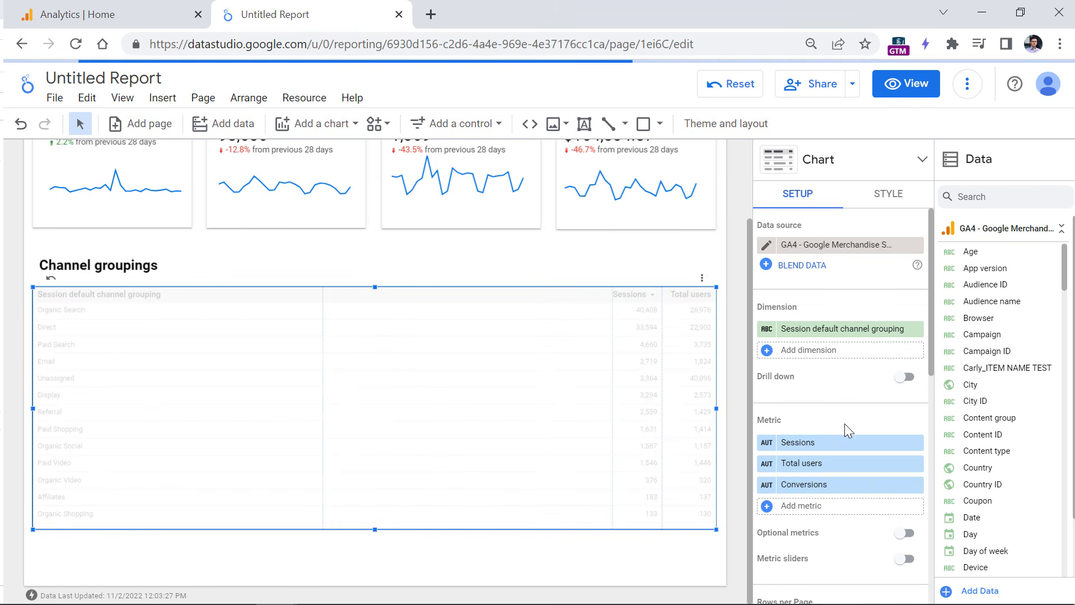
click(813, 506)
text(ecommer)
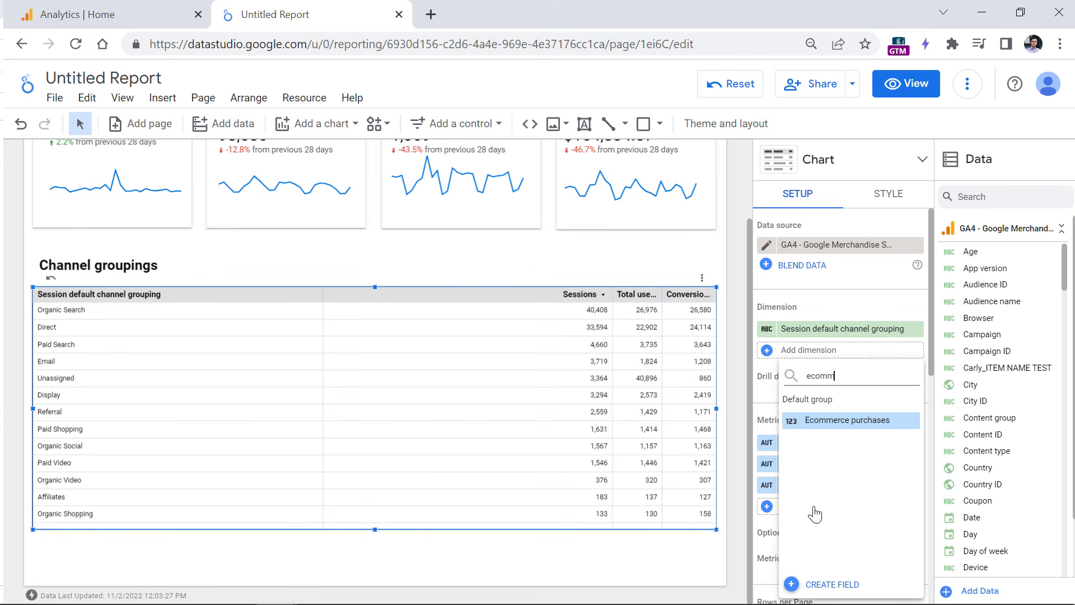
click(846, 427)
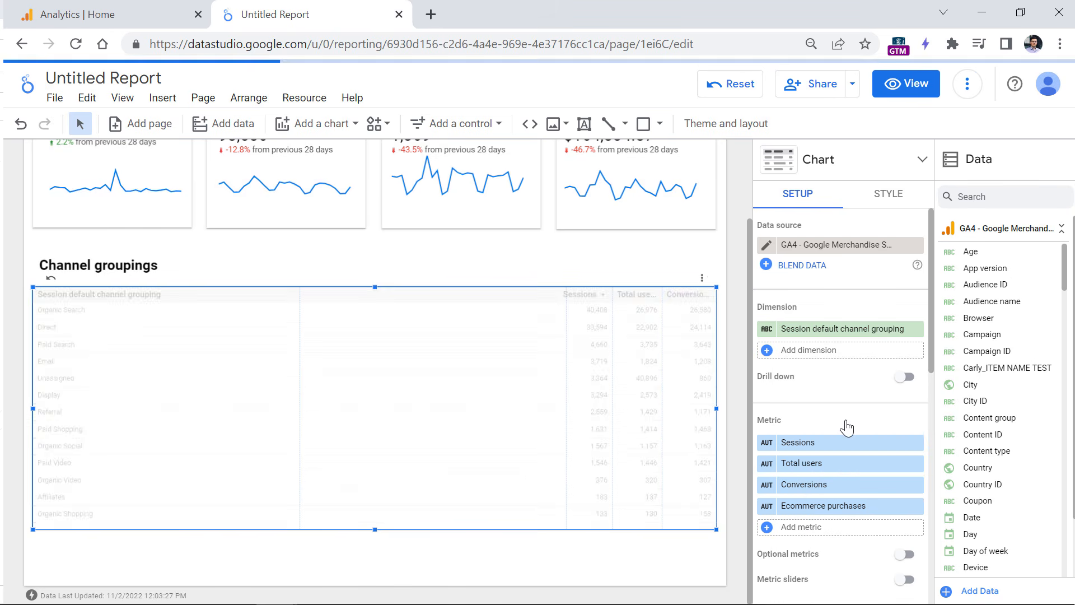
- Add Total revenue as the fifth metric of the channel groupings table
click(814, 529)
text(conver)
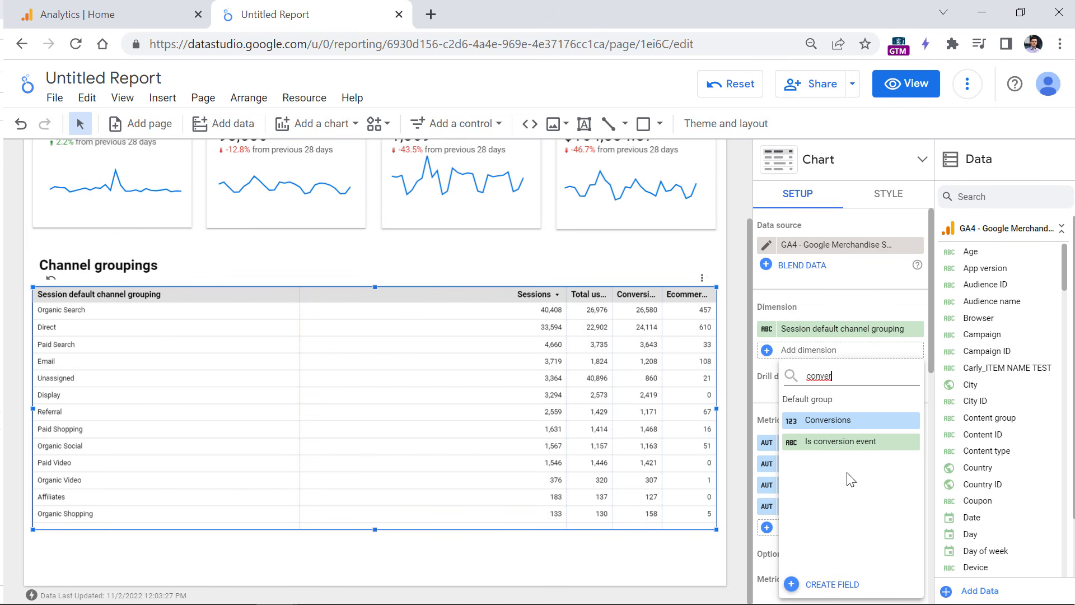
key(BackSpace)
key(BackSpace)
key(BackSpace)
key(BackSpace)
key(BackSpace)
key(BackSpace)
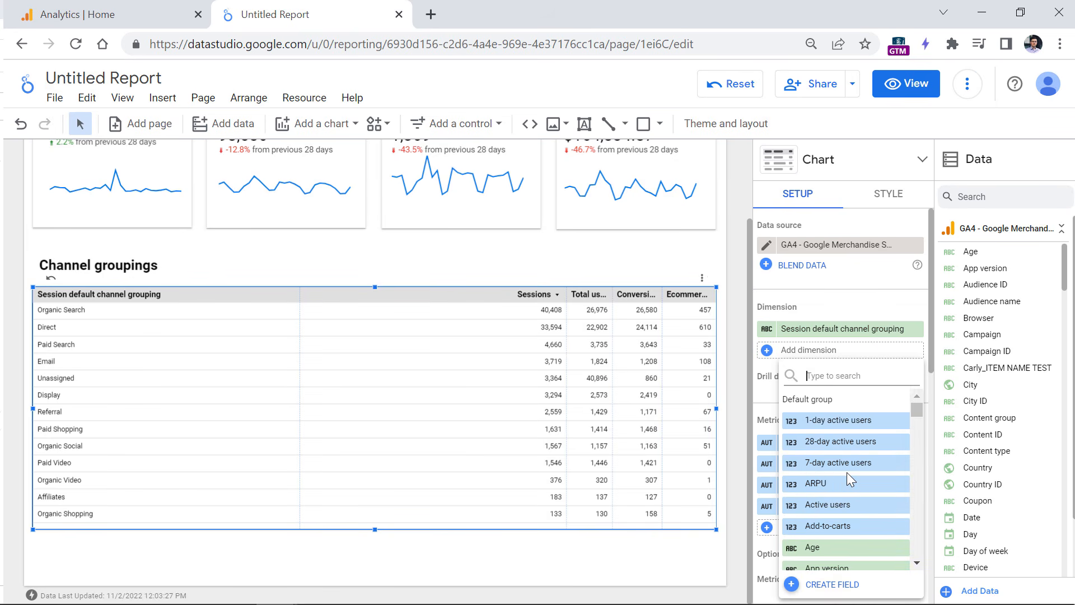
text(total)
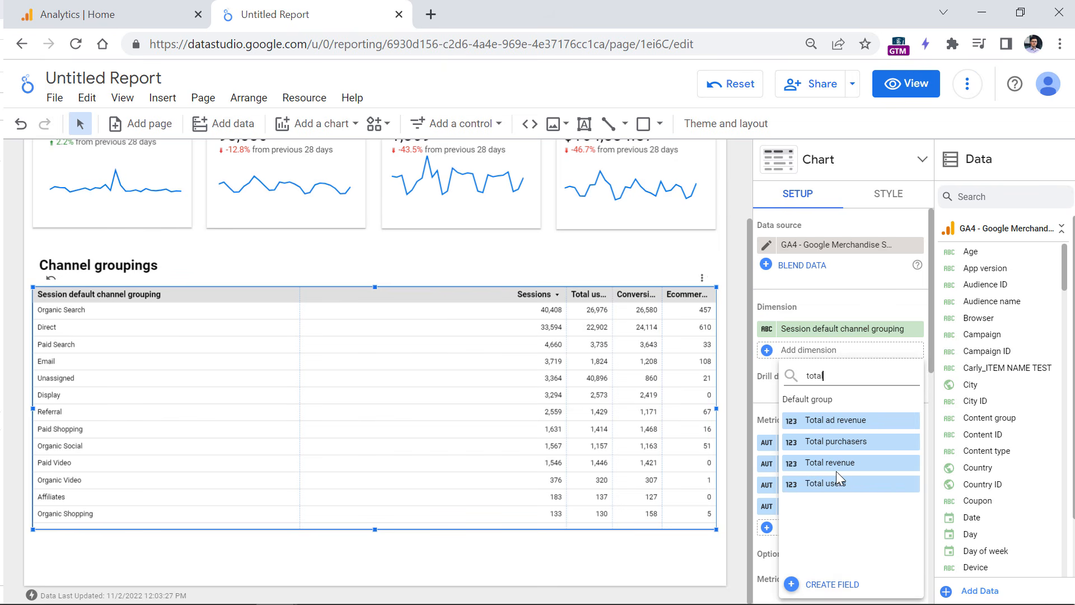
click(837, 463)
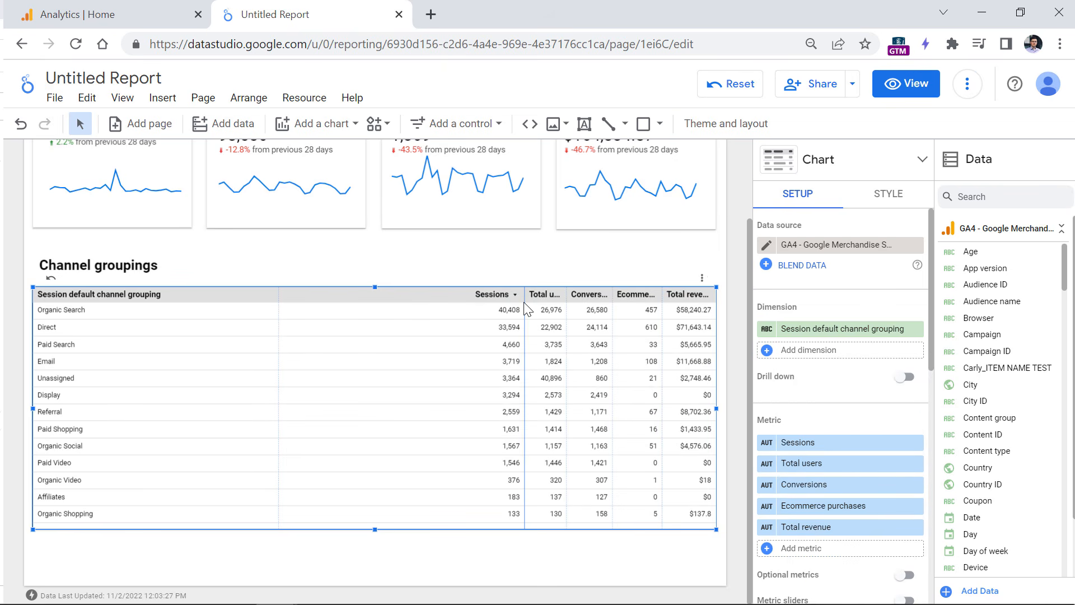
- Resize the table's metric columns so the Sessions, Total users, Conversions and Ecommerce purchases headers fit in full
drag(525, 305, 364, 305)
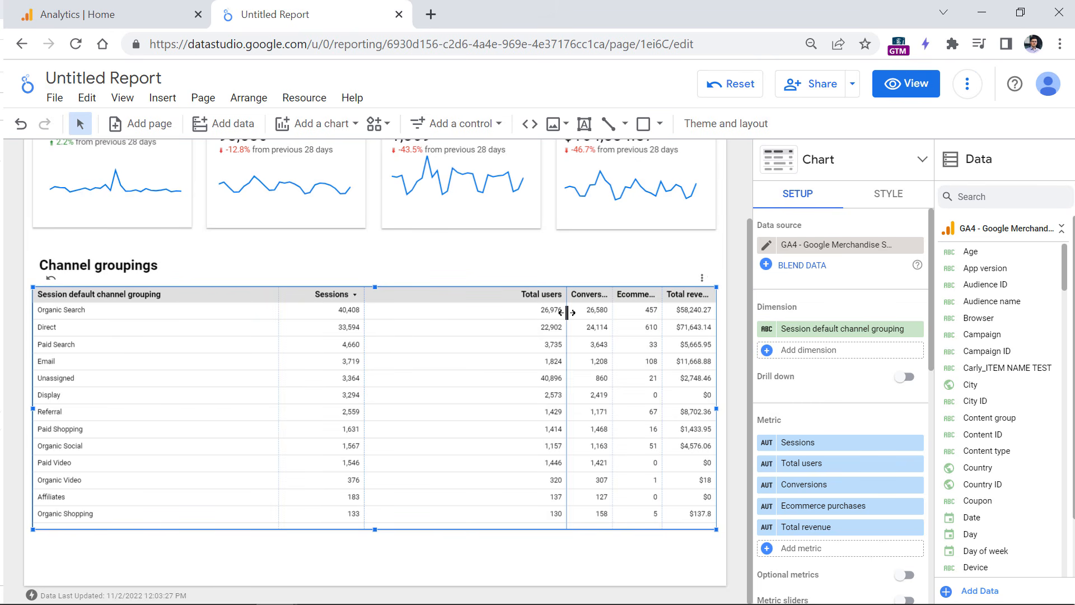
drag(566, 311, 433, 312)
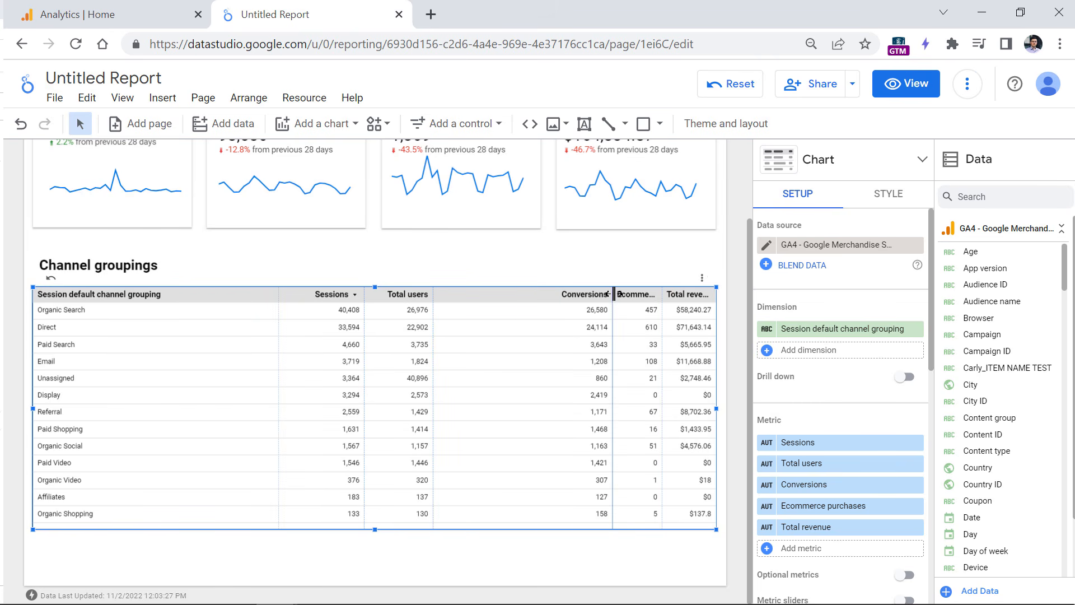
drag(614, 295, 499, 298)
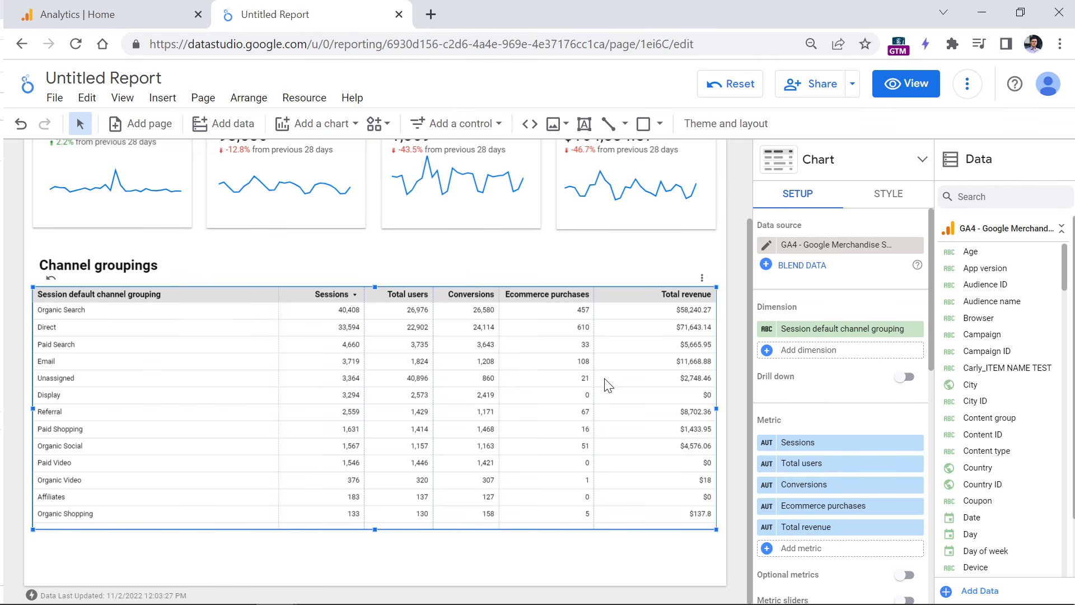
- Create a calculated metric for the table named "Conversion rate" with the formula Ecommerce purchases / Sessions
click(806, 553)
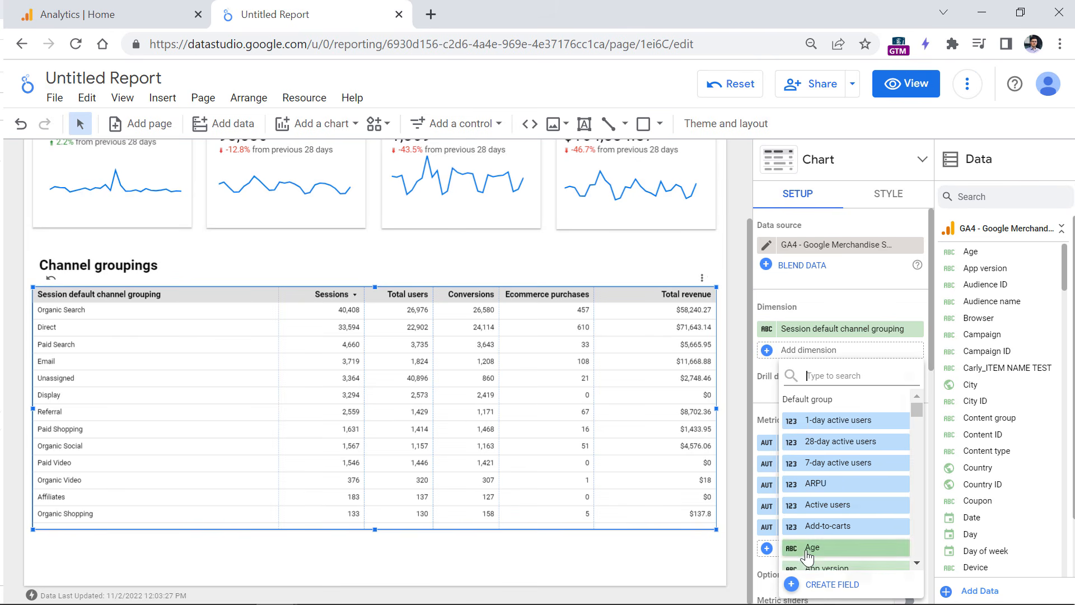
click(832, 586)
text(C)
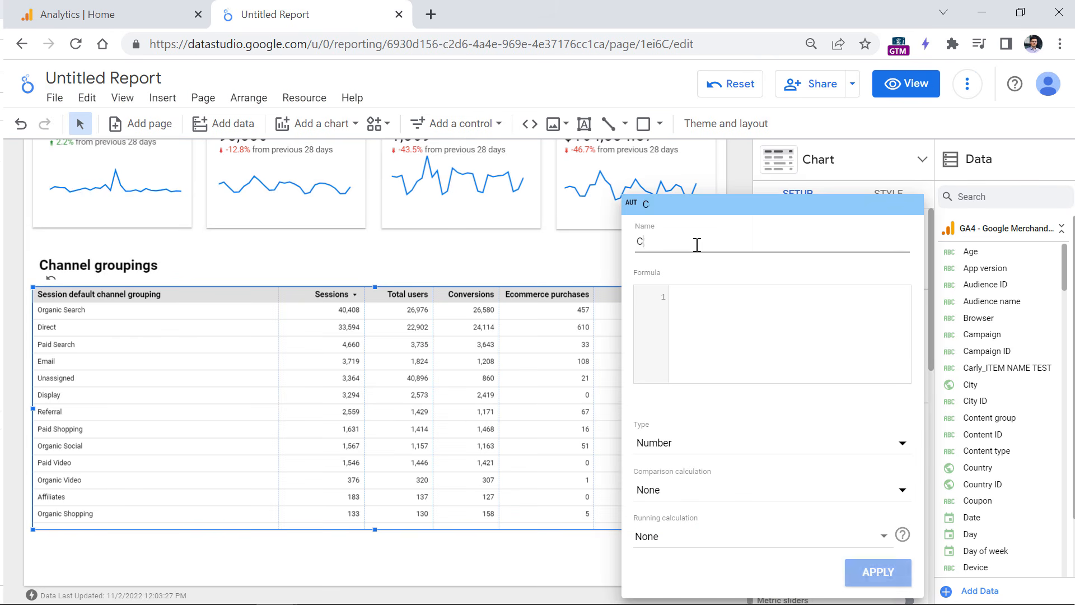
text(onversion rate)
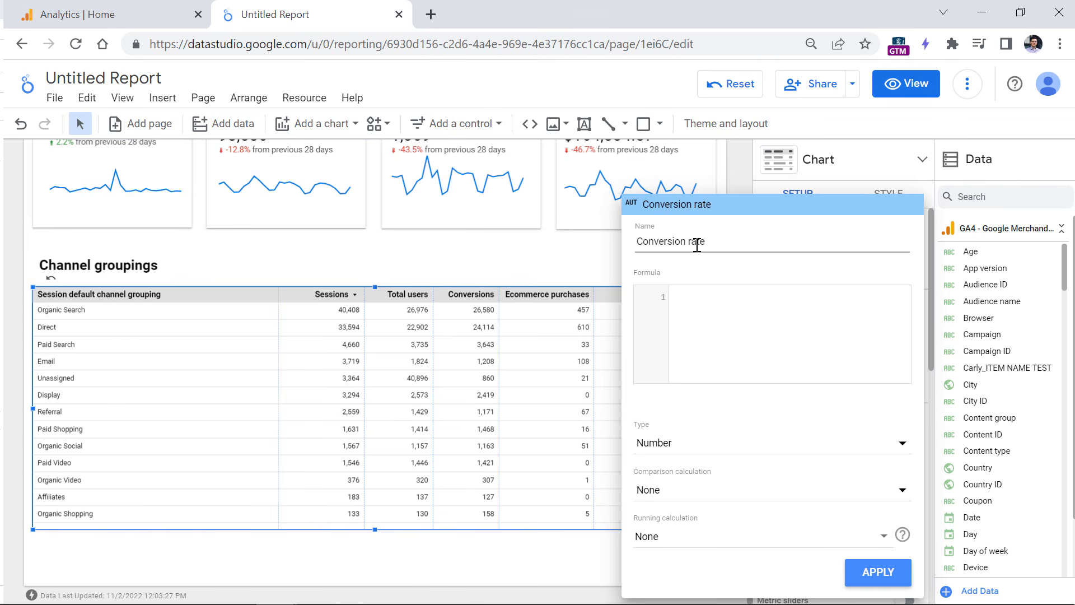
click(716, 297)
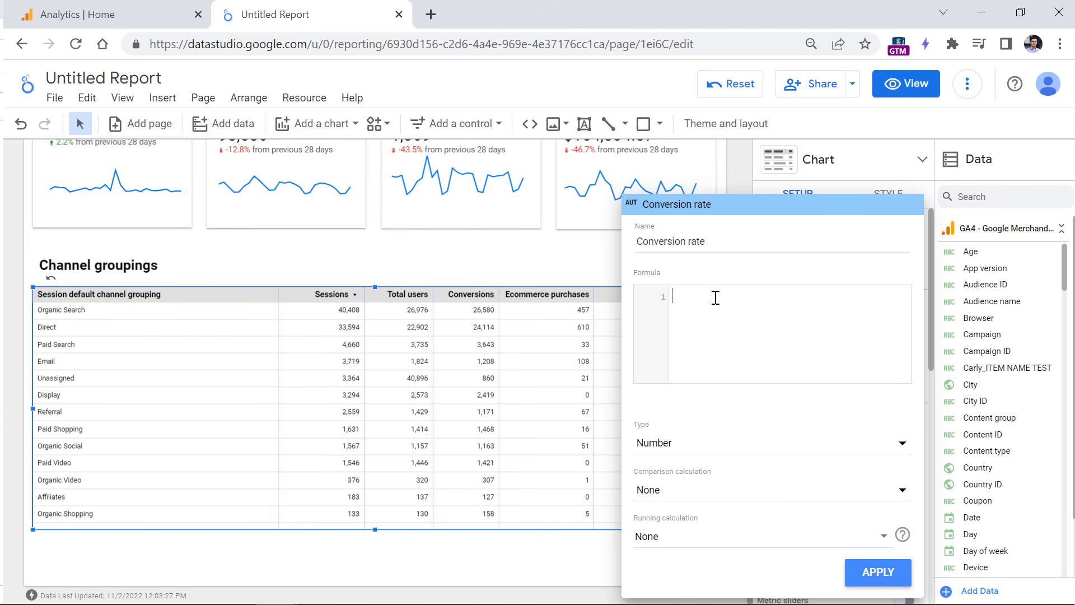
text(ecomm)
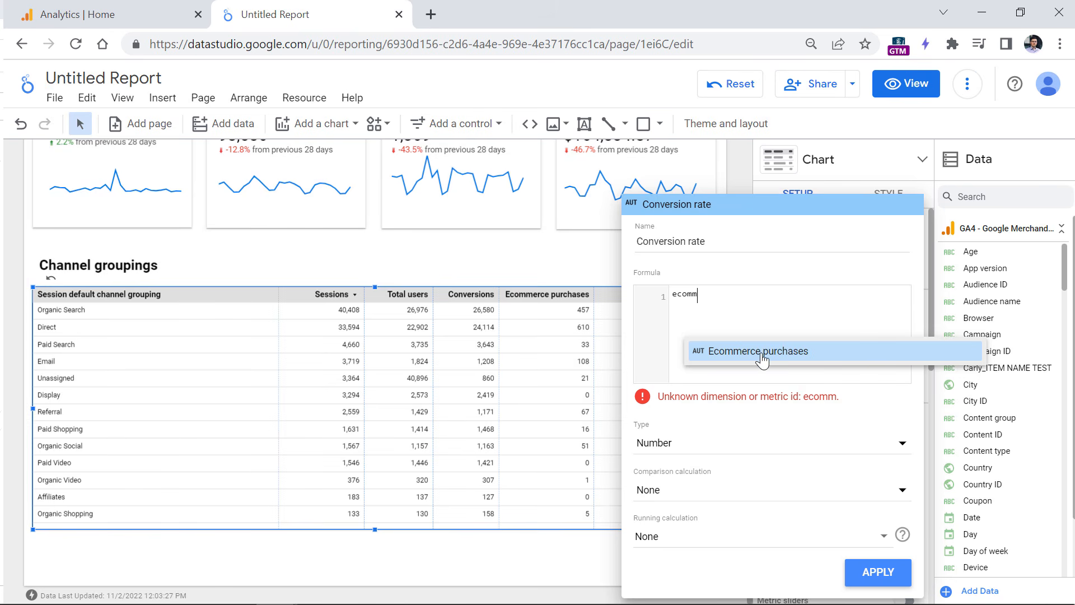
click(762, 351)
text(/)
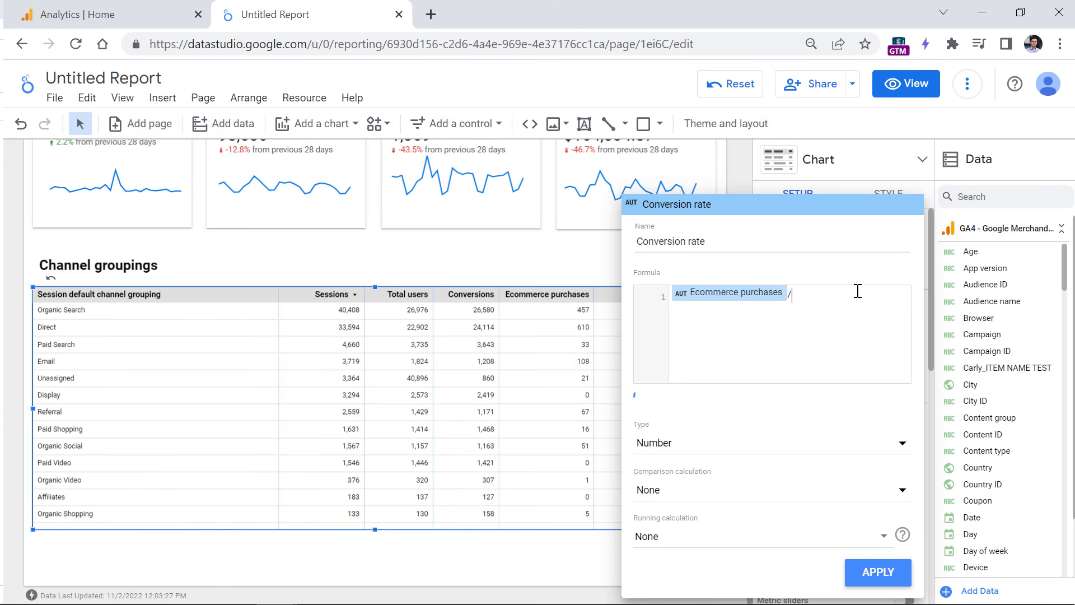
text(sessions)
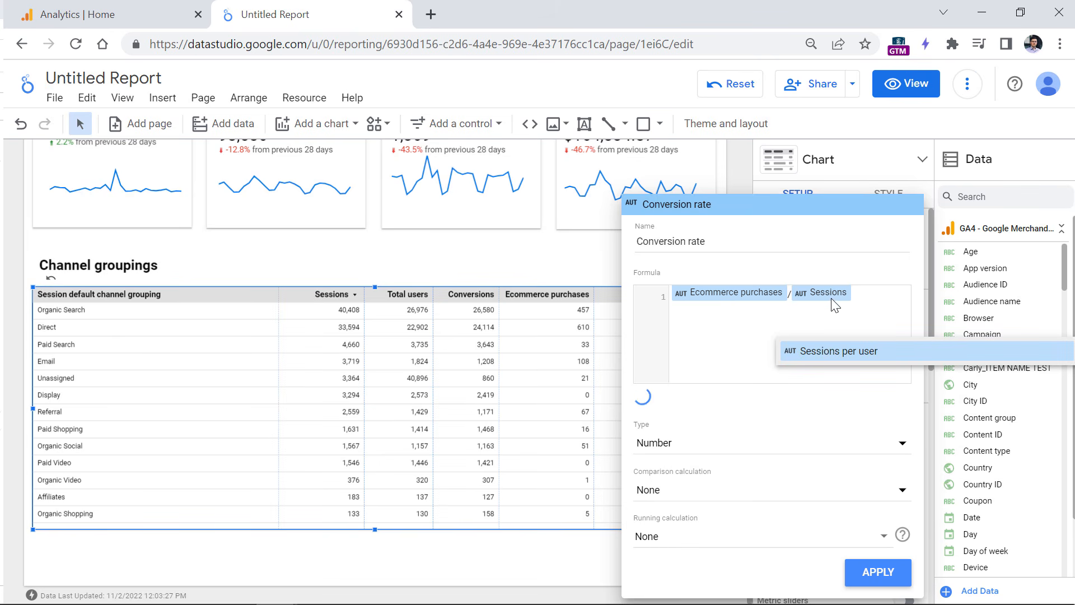
- Set the Conversion rate metric's type to Percent and close the field editor
mouse_move(645, 402)
click(784, 450)
mouse_move(708, 458)
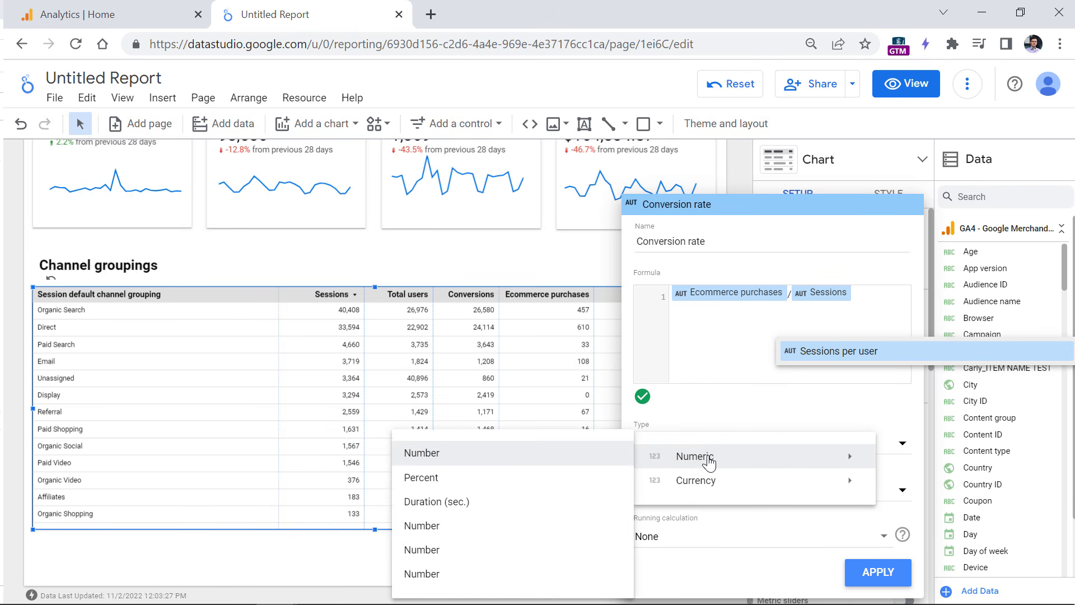
click(422, 482)
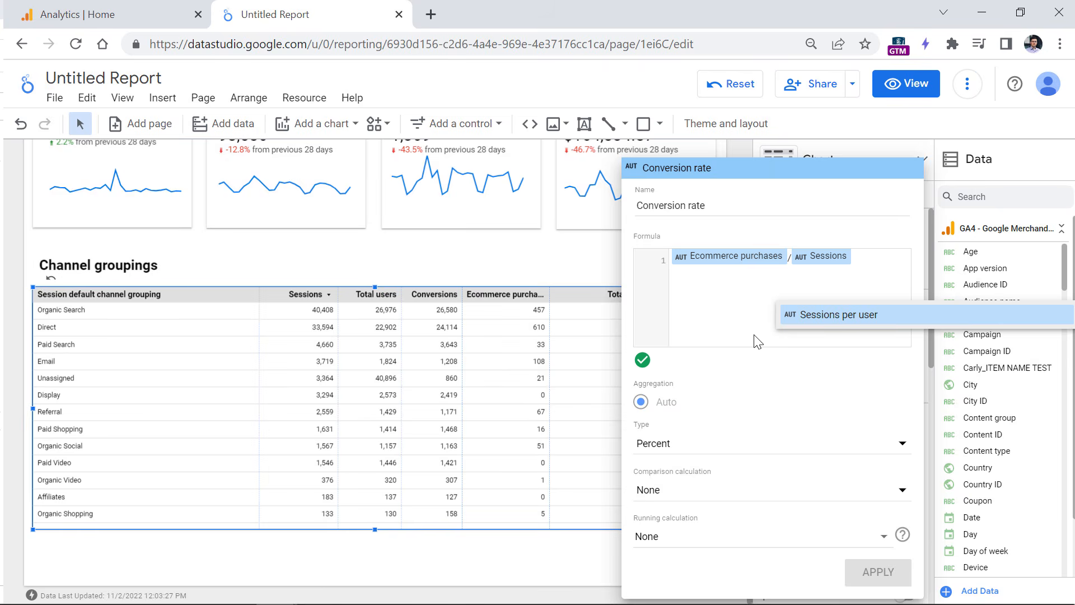
click(788, 115)
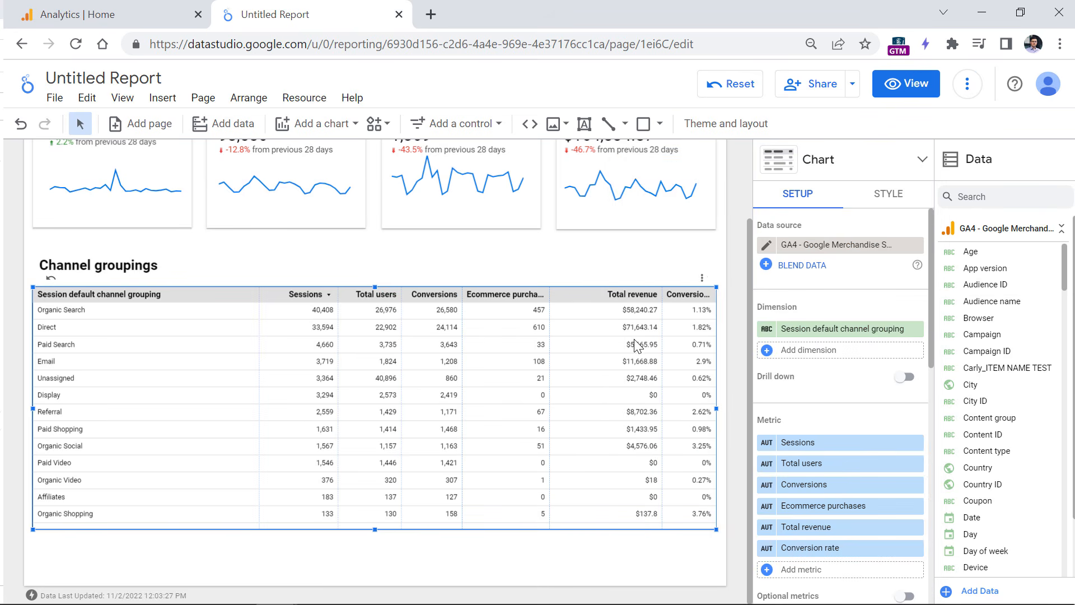
- Rename the Conversion rate metric as "Ecommerce conv. rate"
click(767, 554)
drag(704, 207, 637, 208)
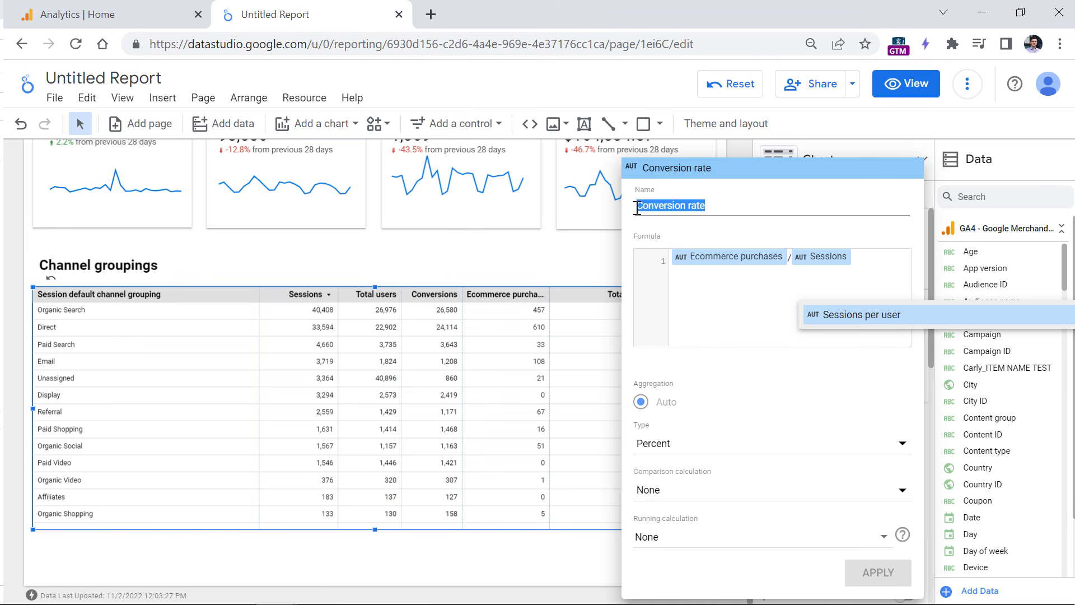
text(Ecommerce conv)
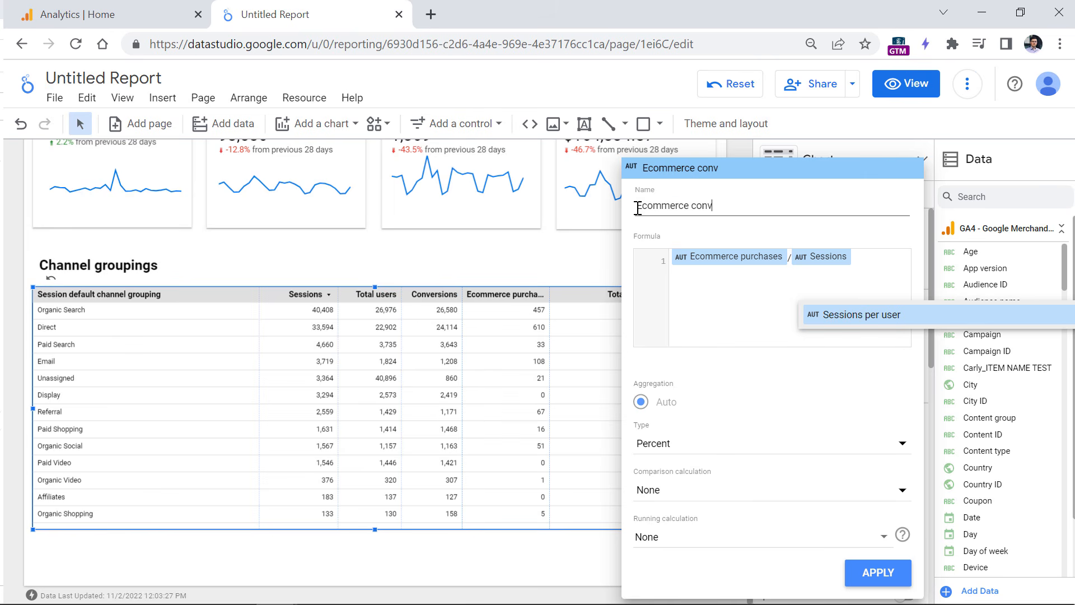
text(. rate)
key(Return)
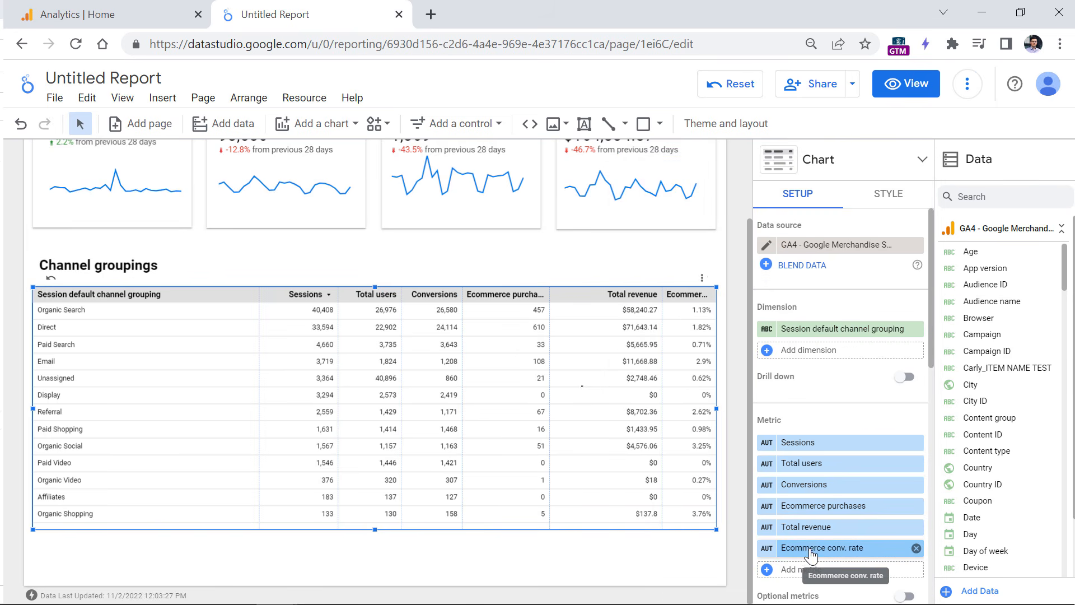
- Place the Ecommerce conv. rate metric before Total revenue and widen its column to fit the header
drag(804, 549, 808, 525)
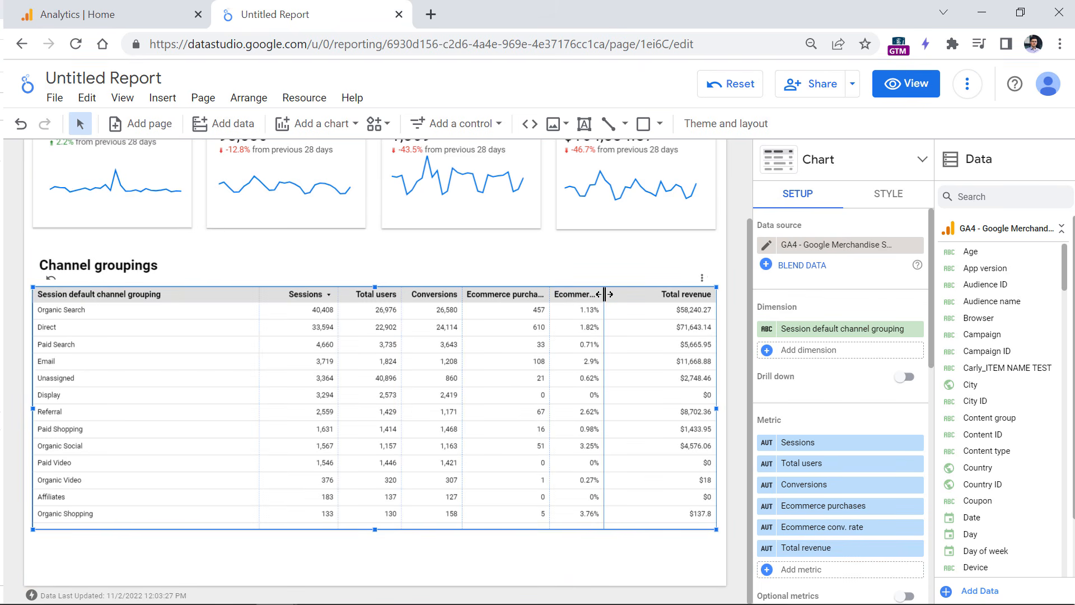
drag(604, 294, 652, 294)
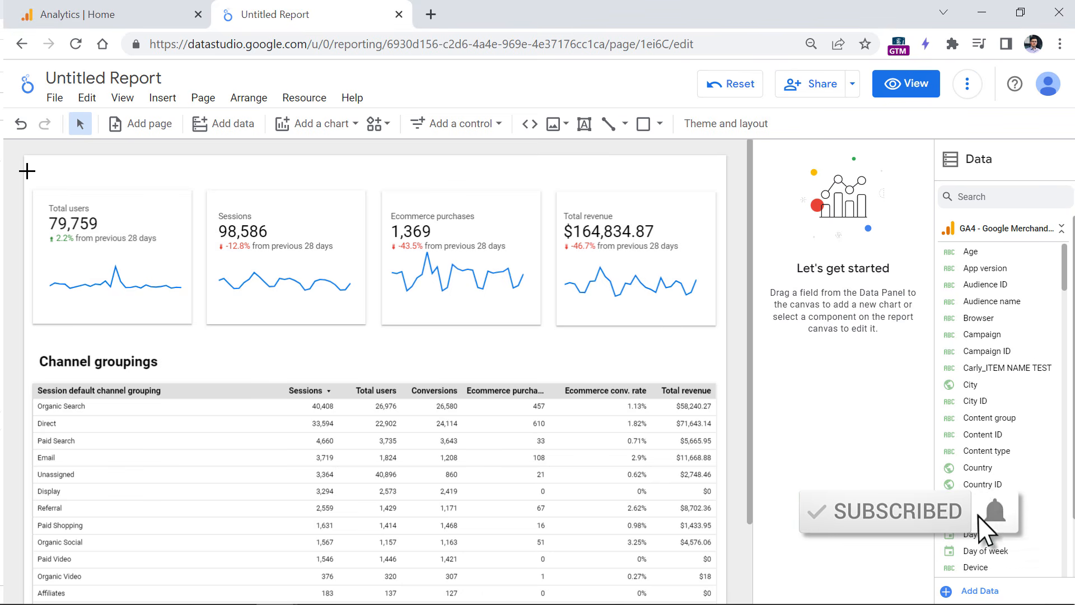
- Customize the report theme with a very light grey report background
click(727, 127)
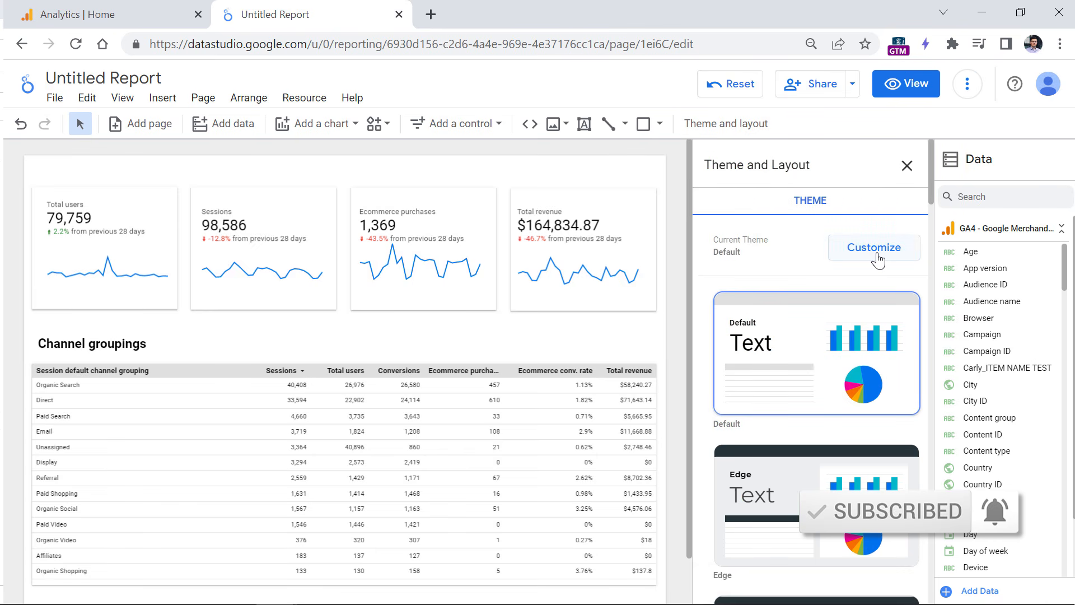
click(874, 248)
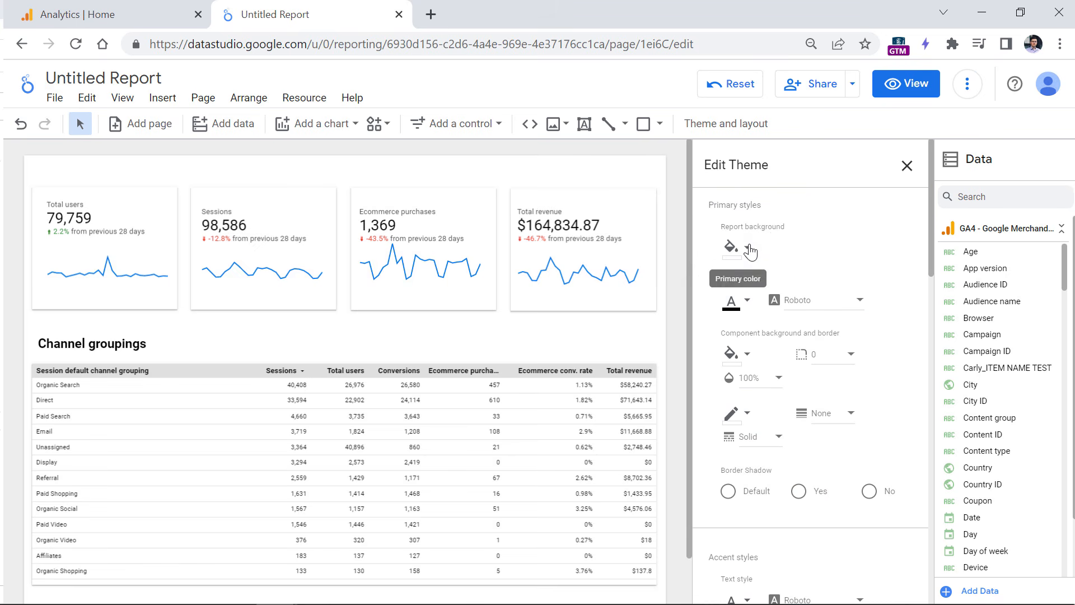
click(750, 249)
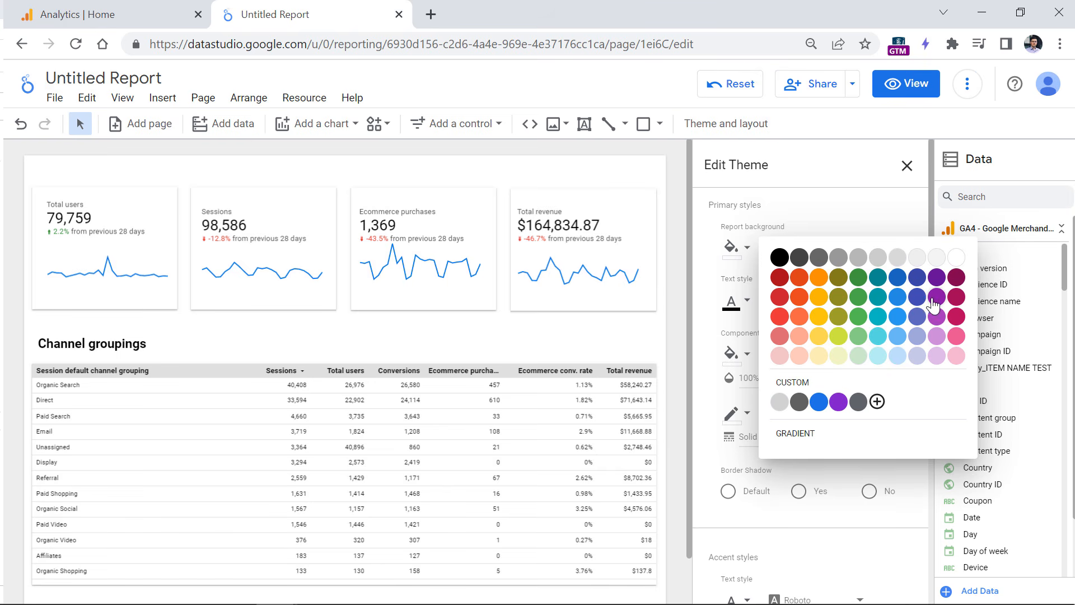
click(936, 257)
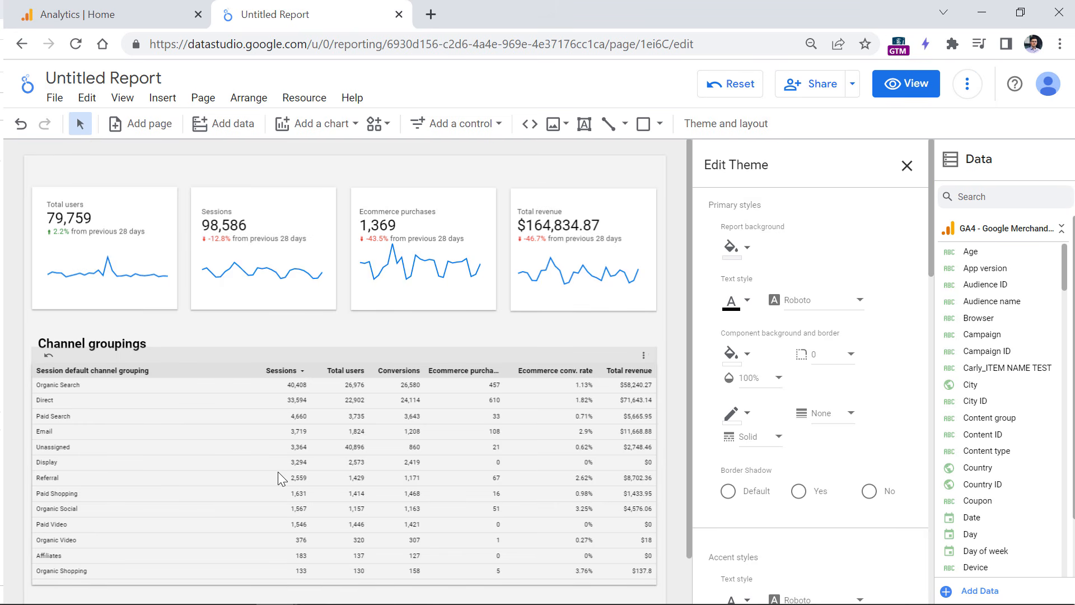
- Set the channel groupings table's background fill to white and deselect the table
click(204, 373)
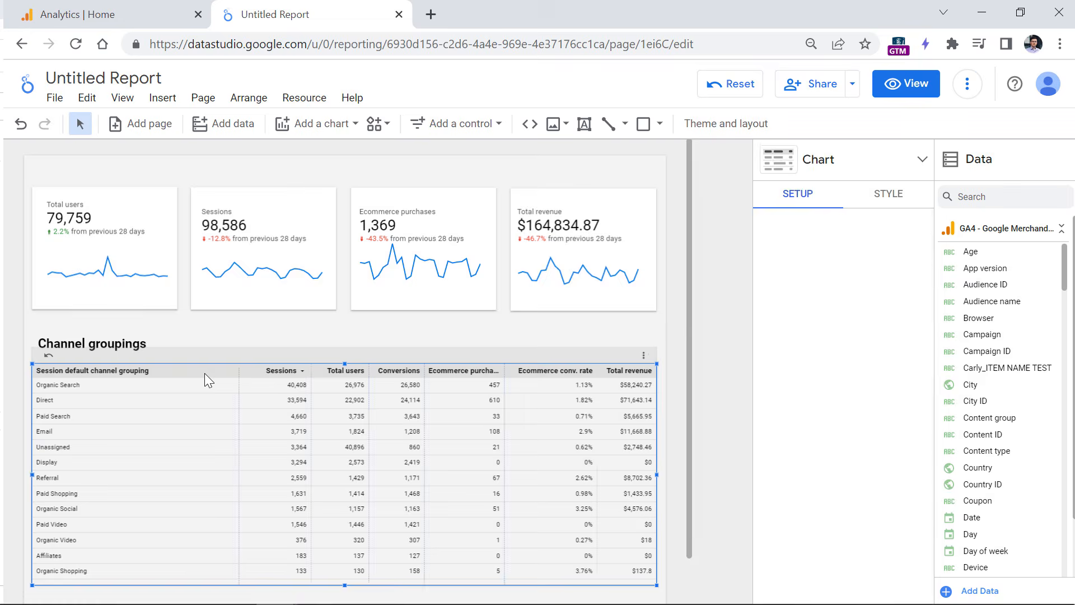
click(888, 195)
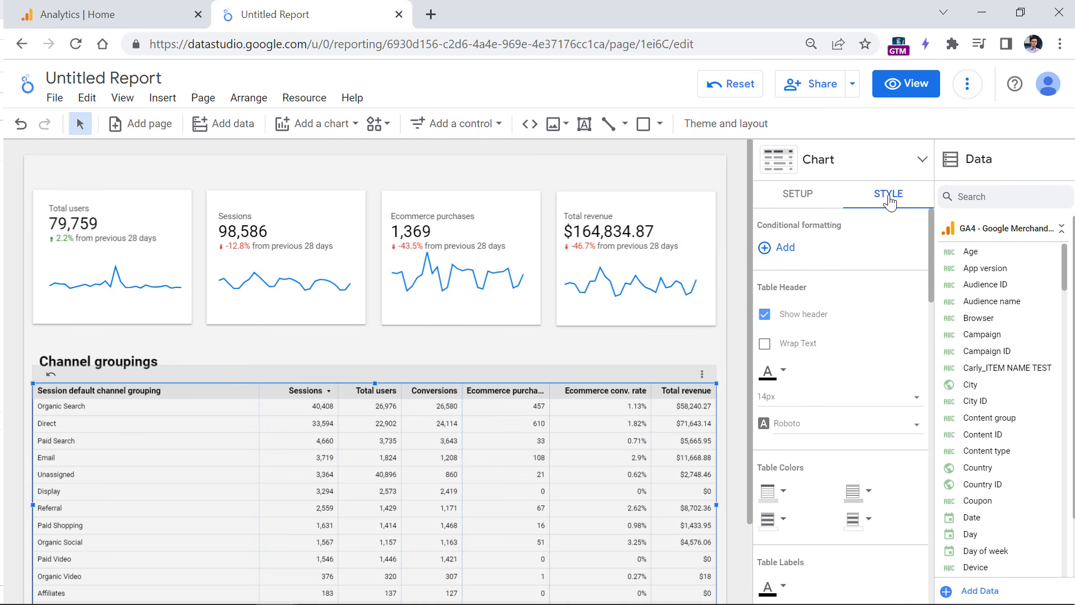
scroll(855, 328, down, 10)
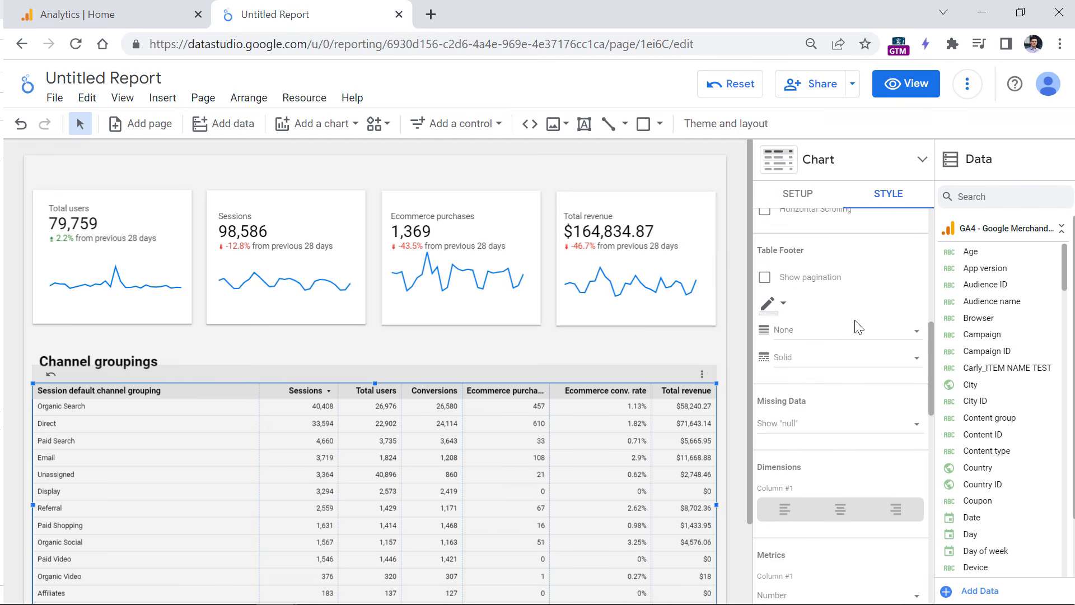
scroll(855, 327, down, 5)
click(768, 291)
click(995, 336)
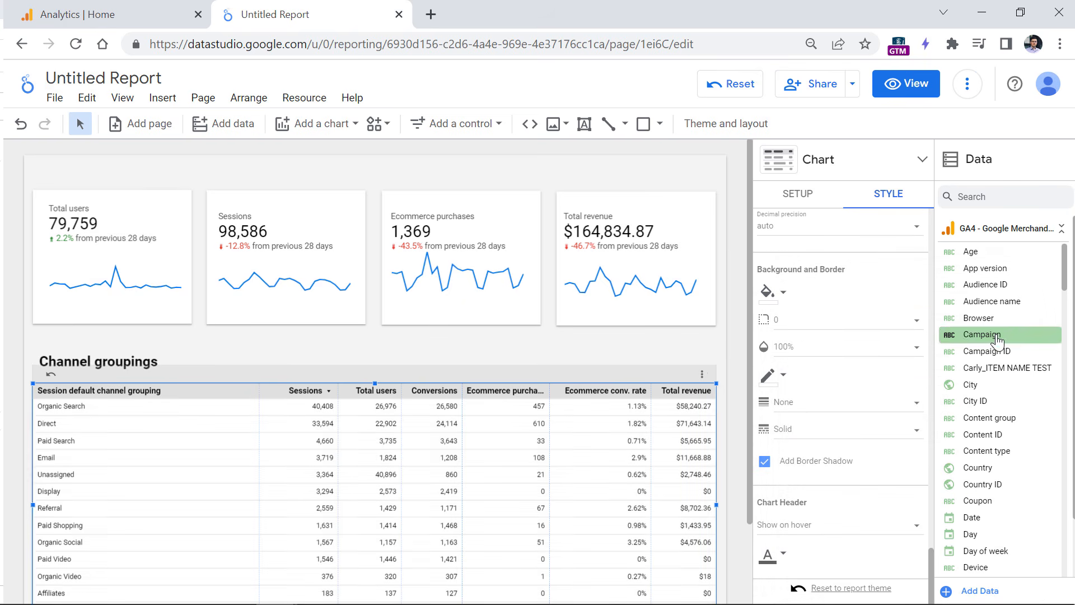
click(721, 340)
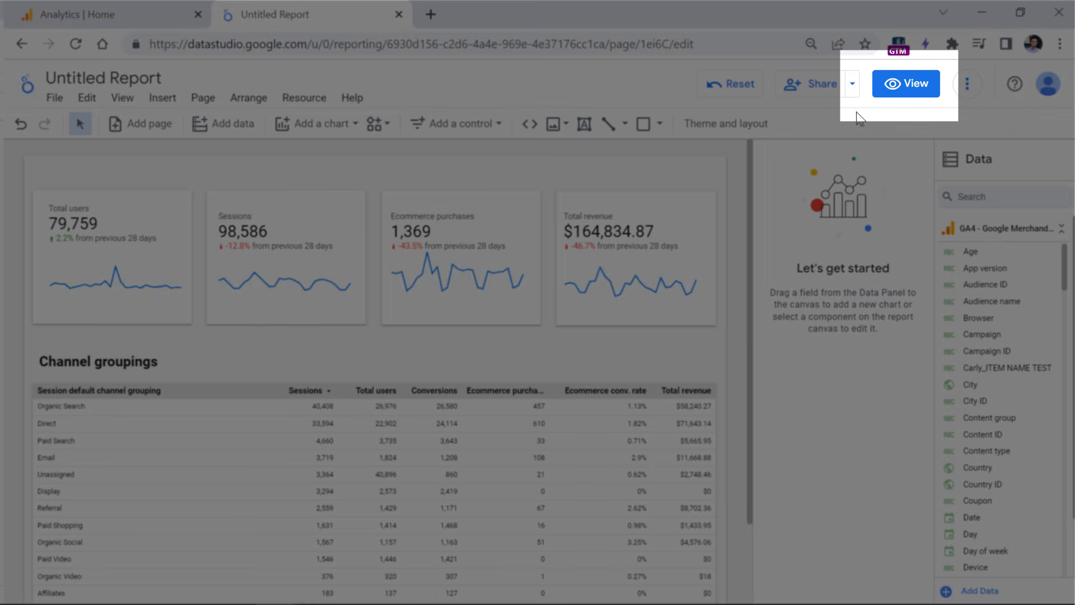
- Preview the report in view mode, sort the channel groupings table by Conversions and back by Sessions, and return to editing
click(906, 86)
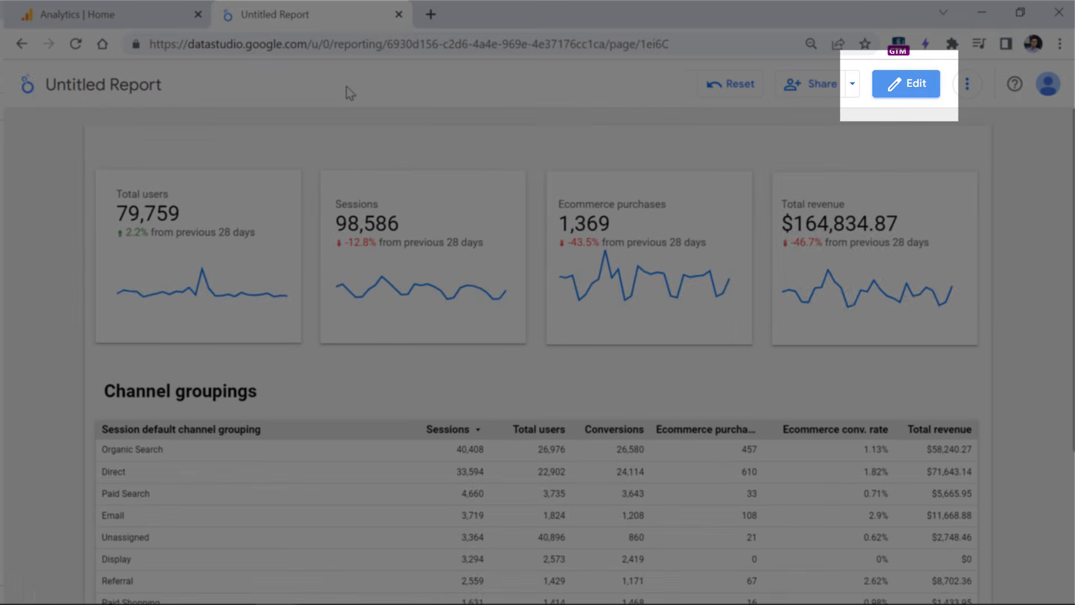
scroll(392, 208, down, 4)
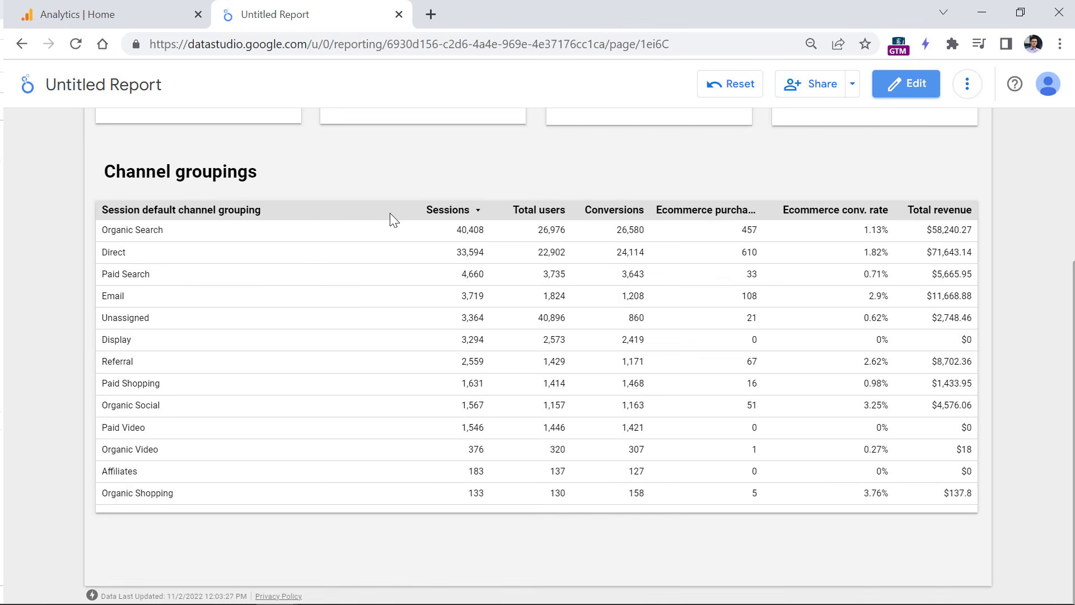
scroll(625, 342, up, 4)
scroll(536, 247, down, 4)
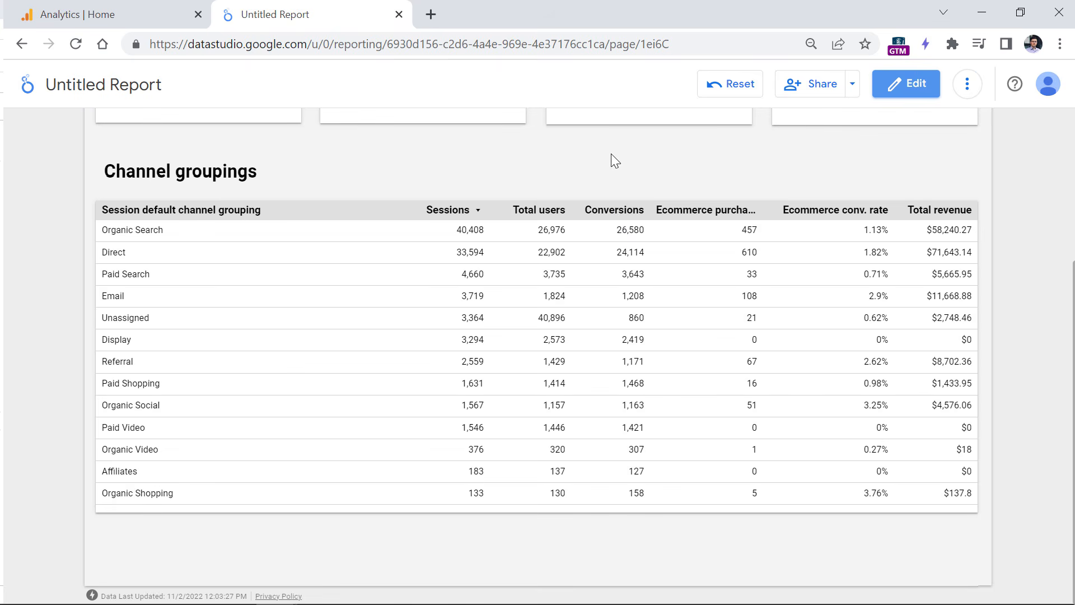
click(620, 212)
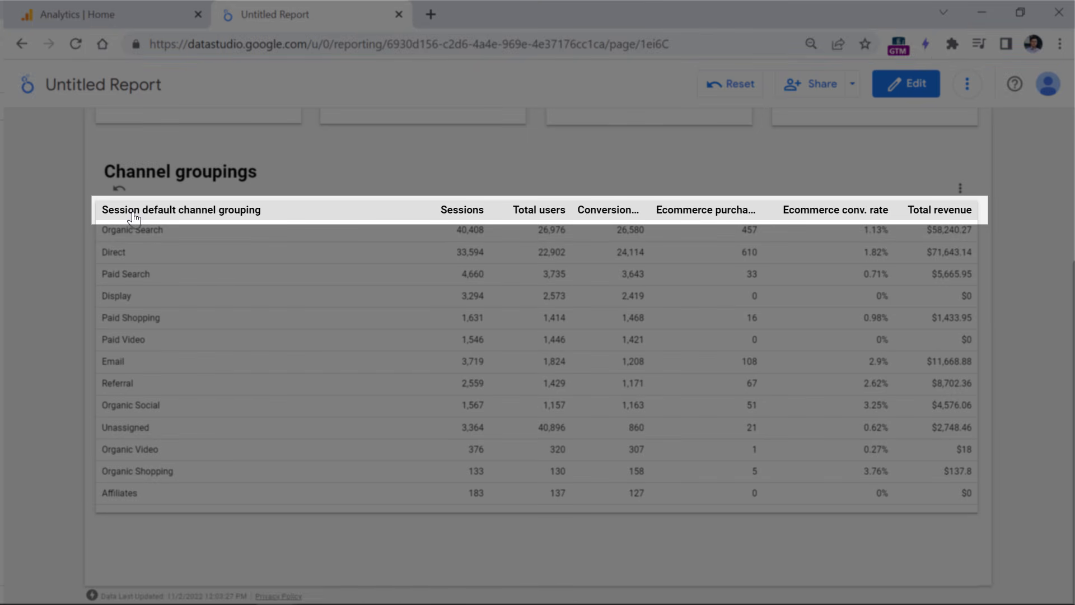
click(455, 212)
scroll(492, 199, up, 4)
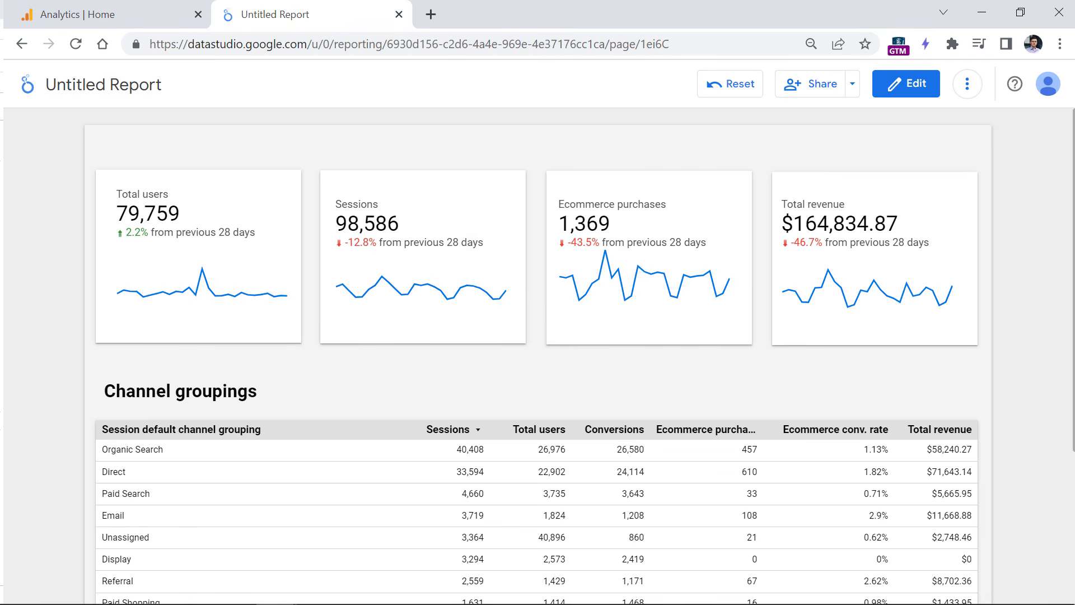
click(913, 89)
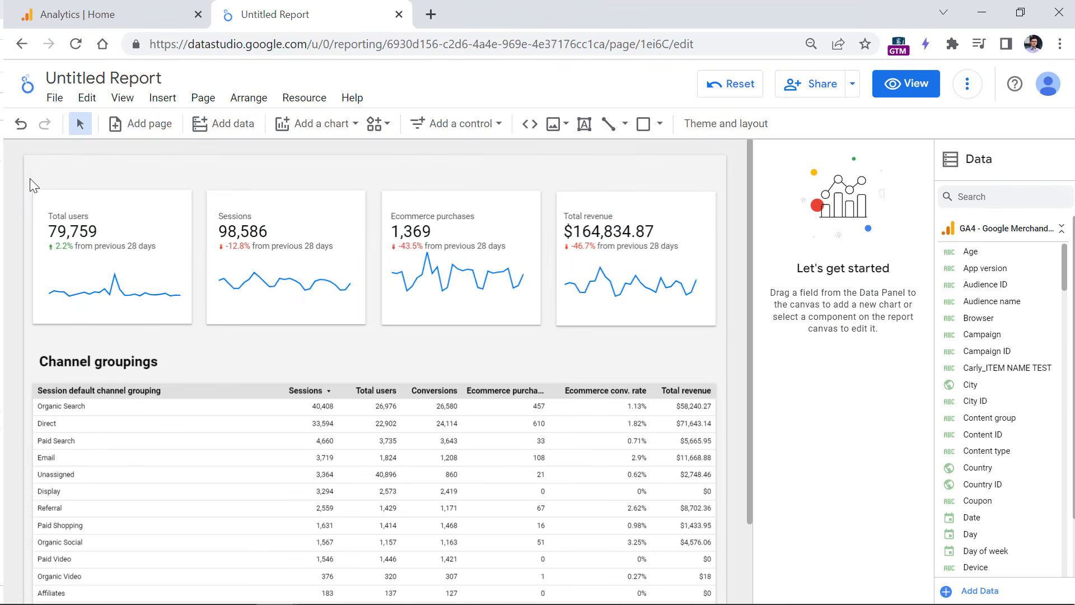
- Select all report components and move them down together to free space above the scorecards
drag(29, 180, 722, 548)
scroll(717, 392, down, 2)
scroll(196, 348, up, 2)
drag(133, 205, 135, 238)
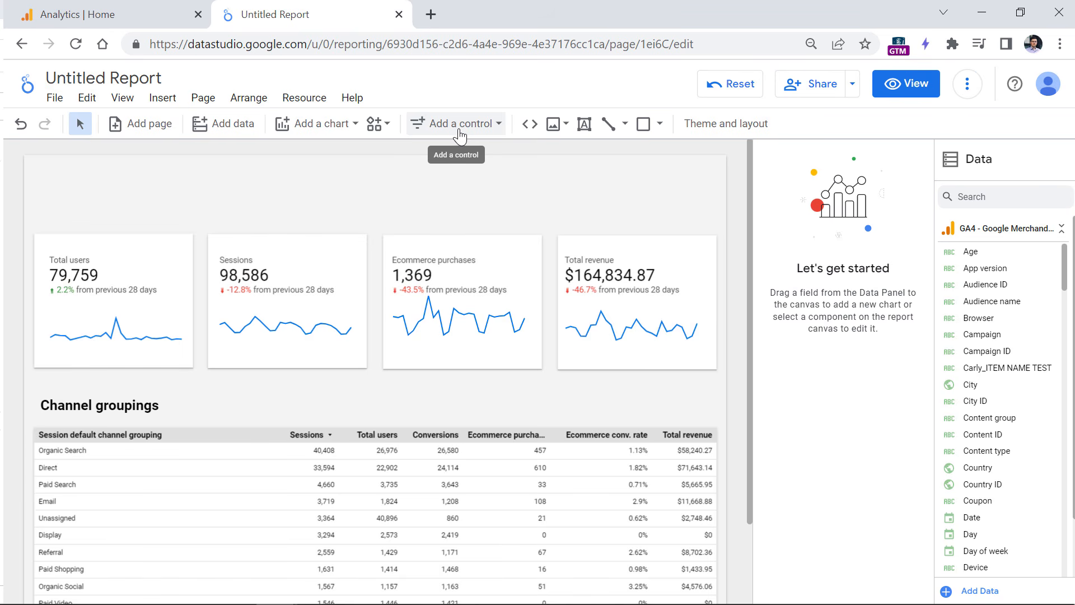
- Add a date range control above the Total revenue scorecard and match its width to that card
click(459, 134)
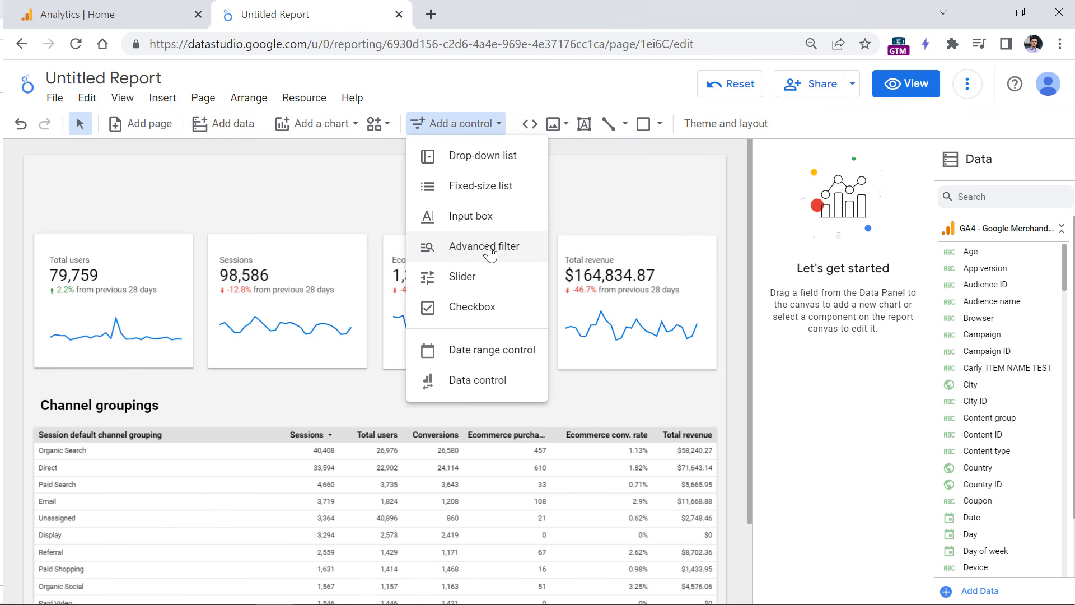
click(469, 354)
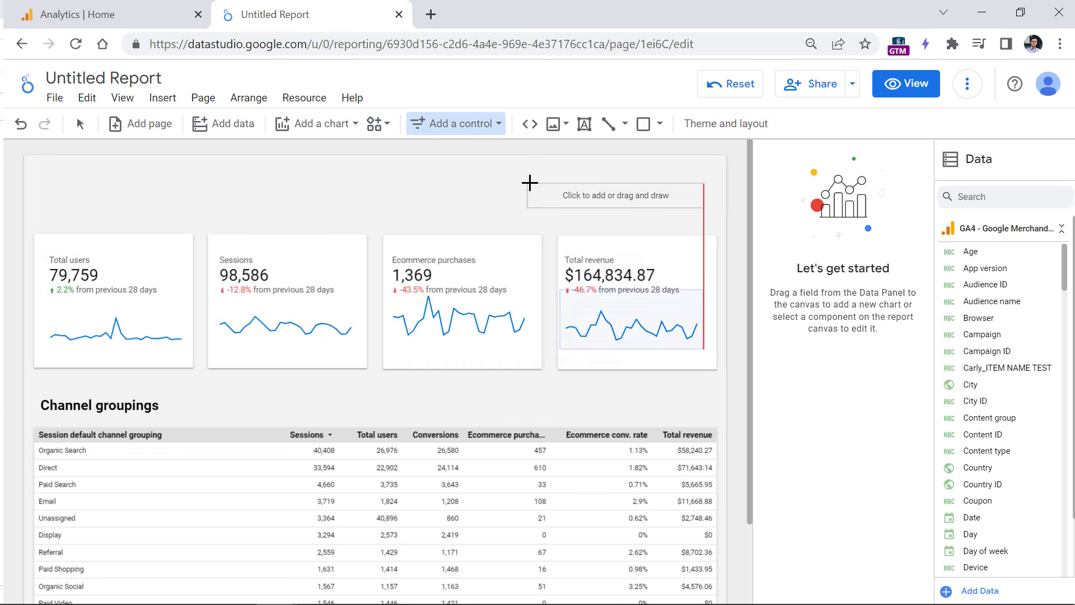
click(539, 183)
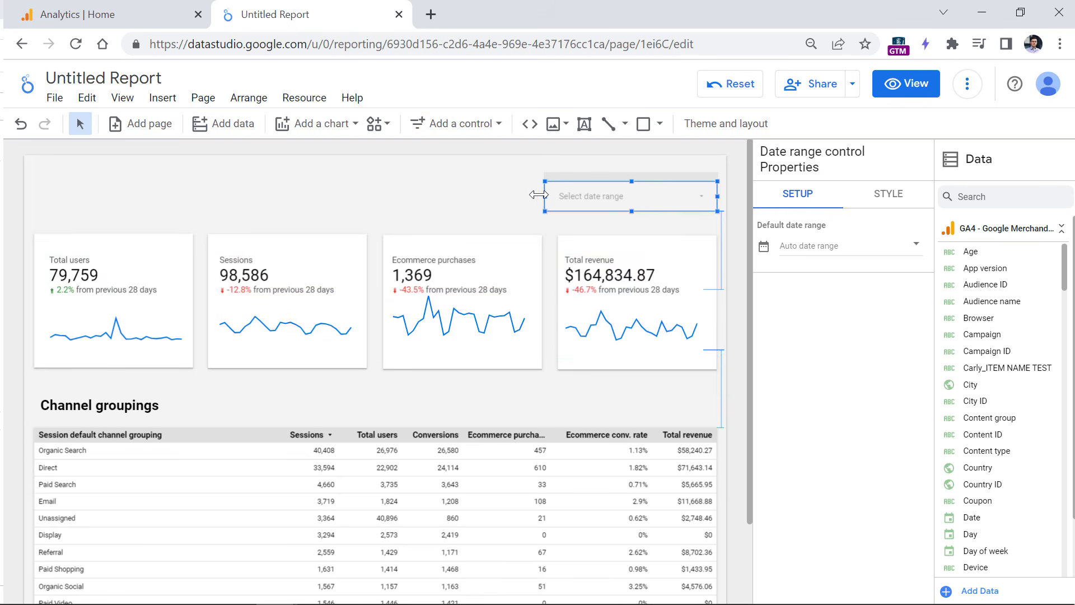
drag(540, 196, 558, 195)
click(531, 195)
- Set the date range control to Sep 1, 2022 - Oct 31, 2022 and apply it
click(660, 202)
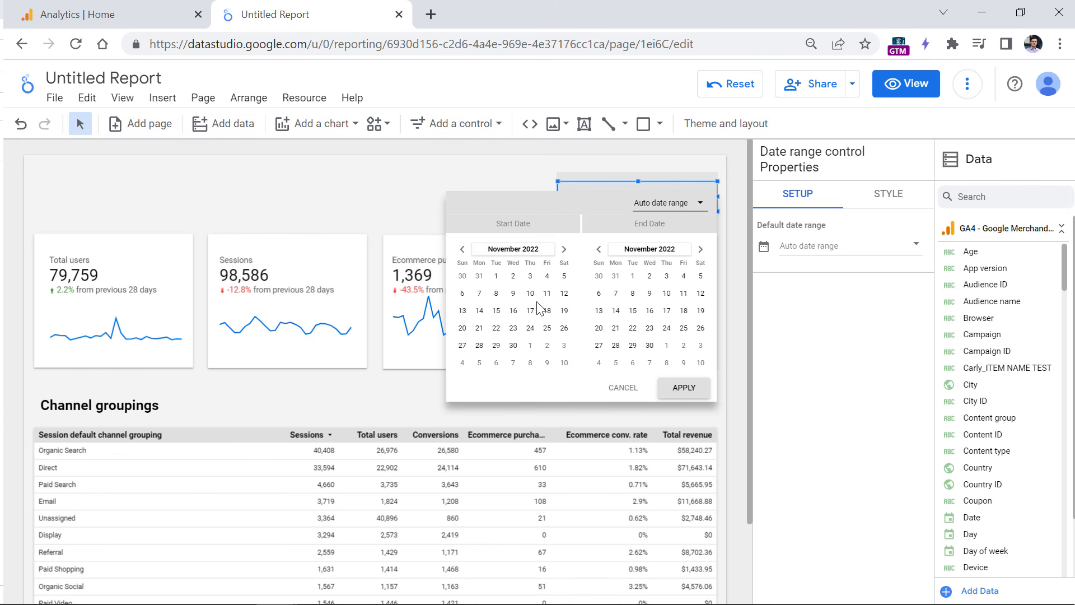
click(462, 249)
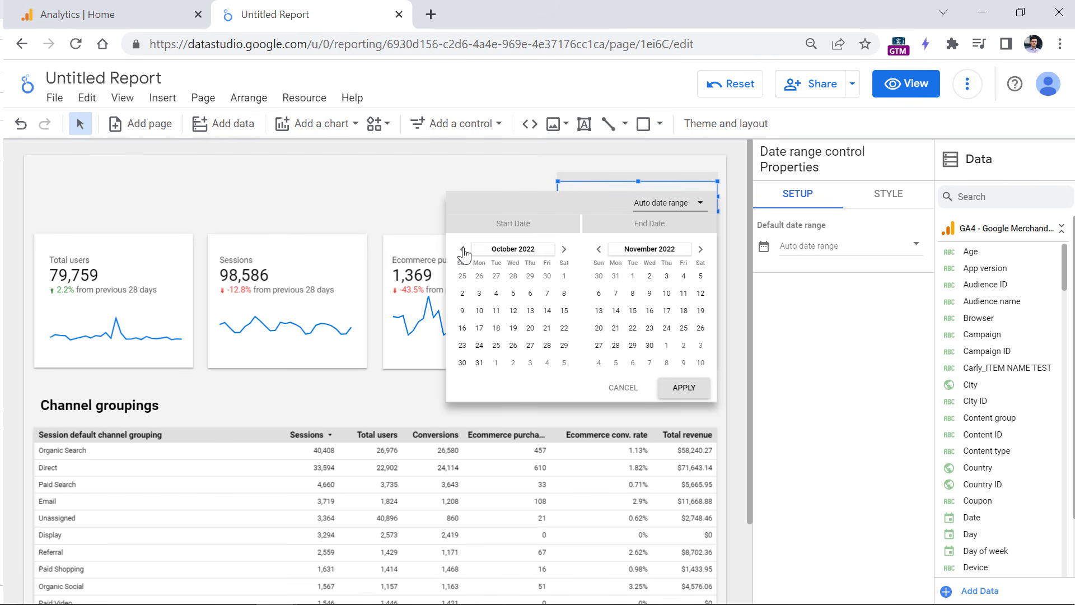
click(462, 248)
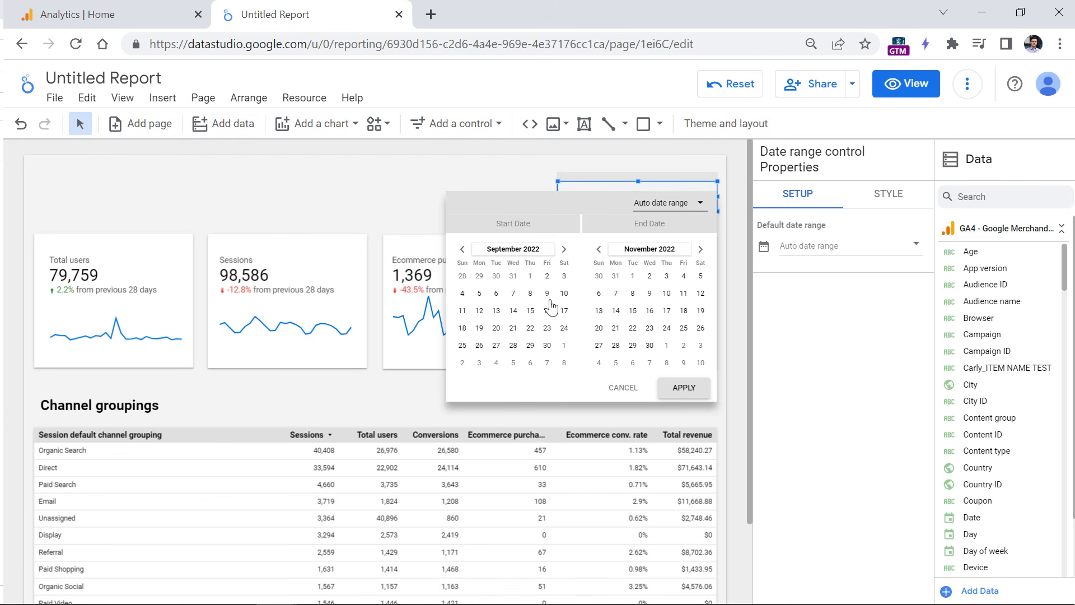
click(531, 277)
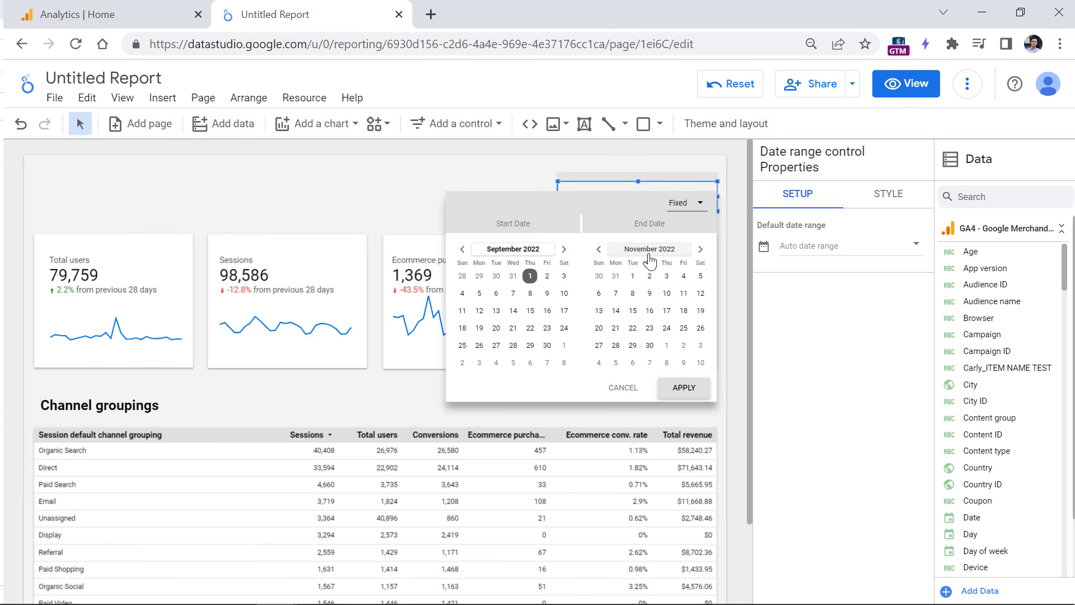
click(599, 249)
click(616, 363)
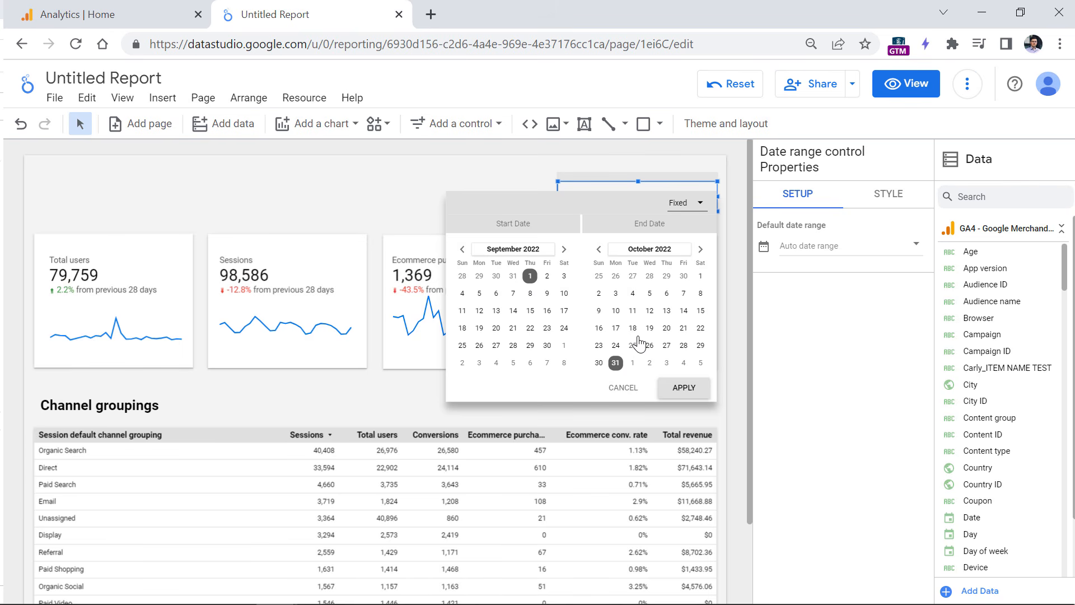
click(688, 394)
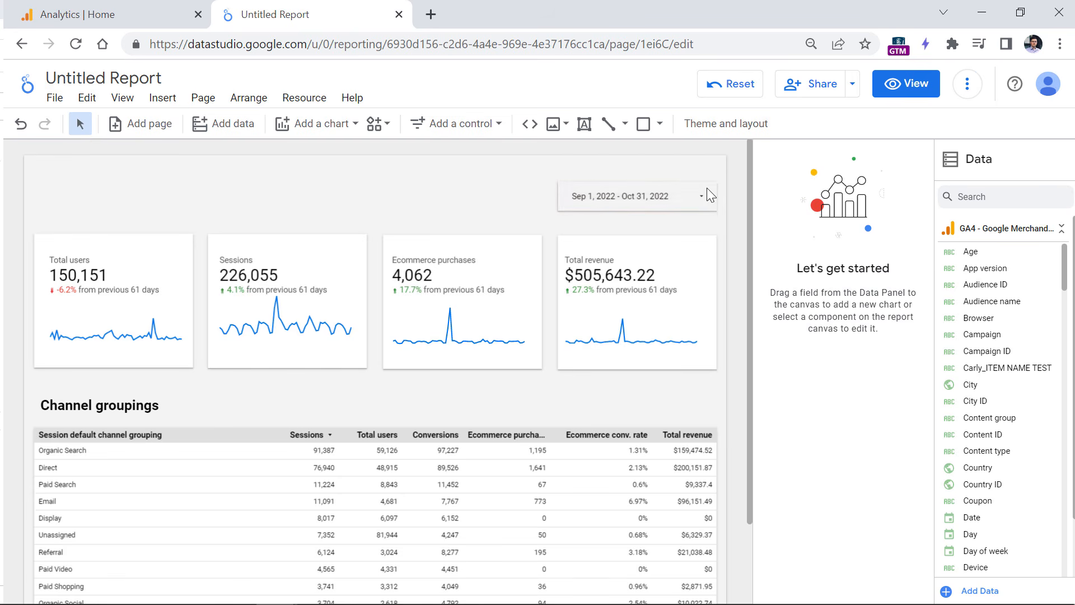
- Set the date range control's background fill to white and deselect the control
click(689, 195)
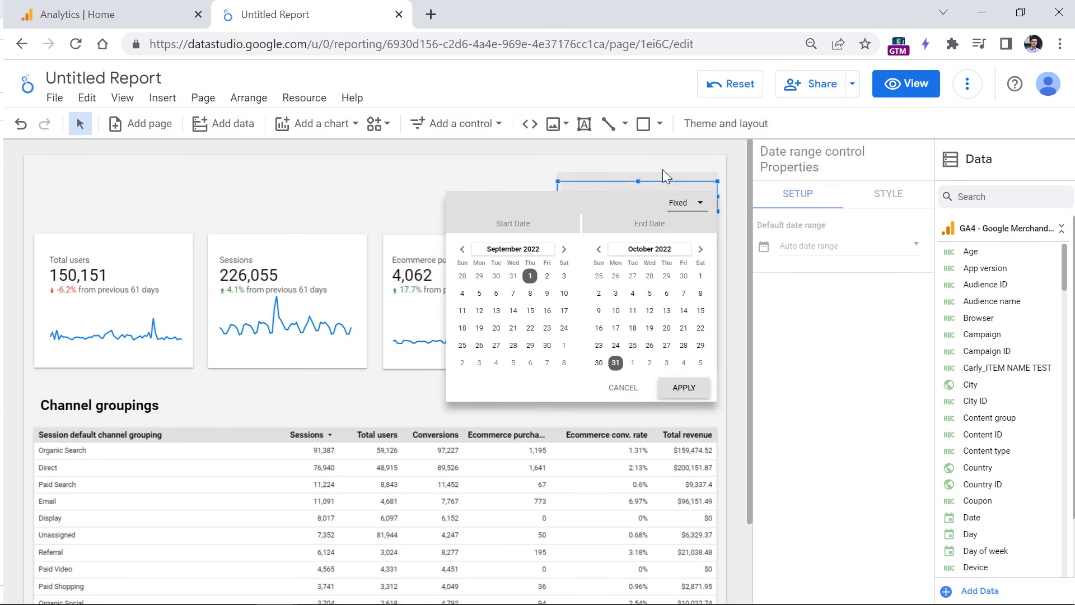
click(888, 209)
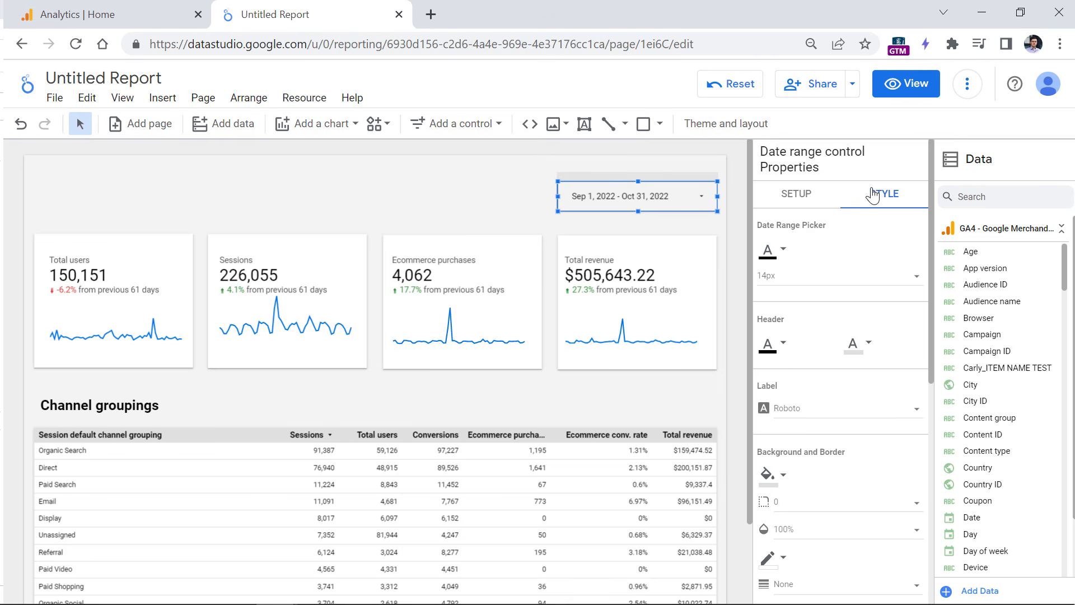
scroll(795, 285, down, 5)
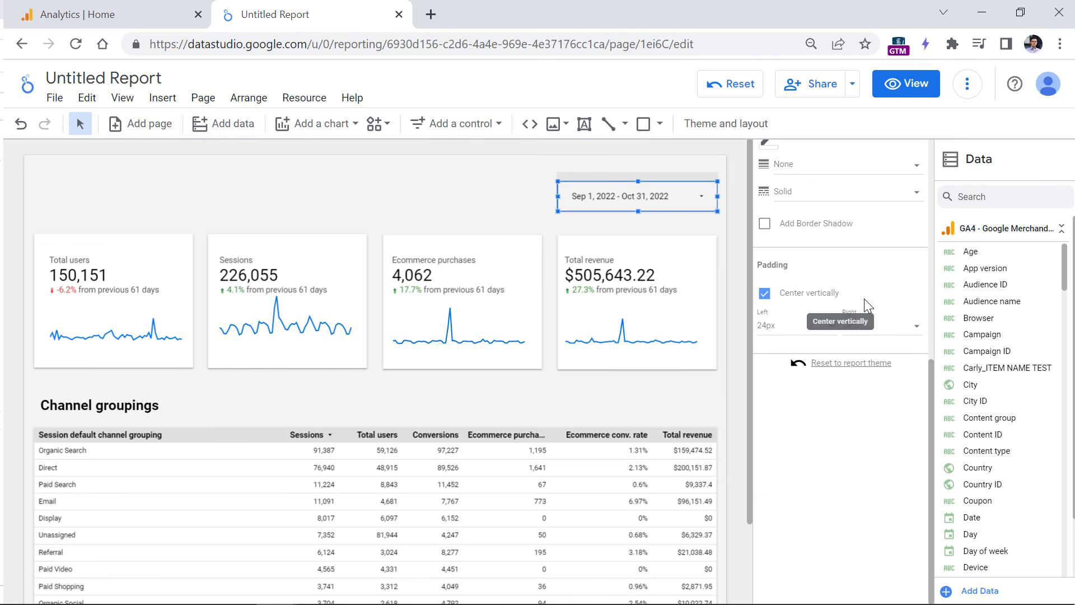
scroll(806, 336, up, 5)
click(769, 334)
click(989, 346)
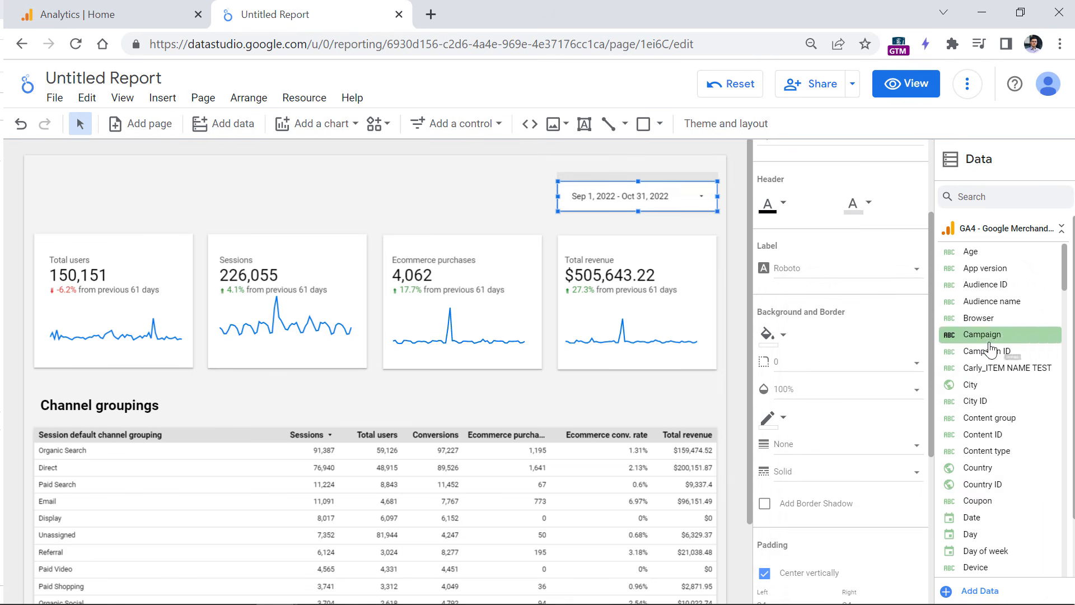
click(469, 193)
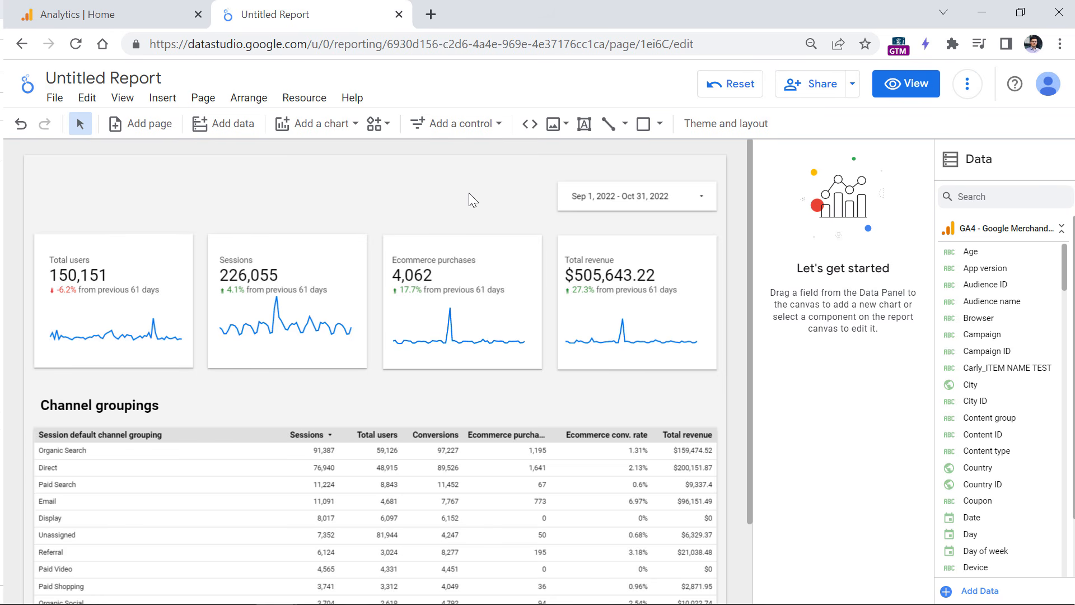
- Add a data control above the Ecommerce purchases scorecard and match its width to that card
click(457, 125)
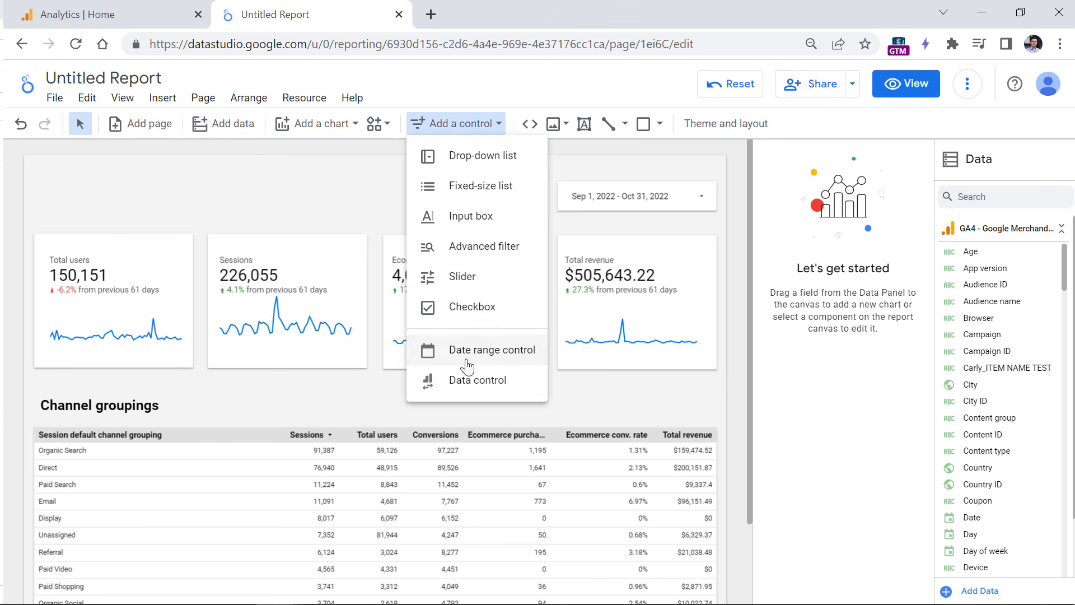
click(481, 379)
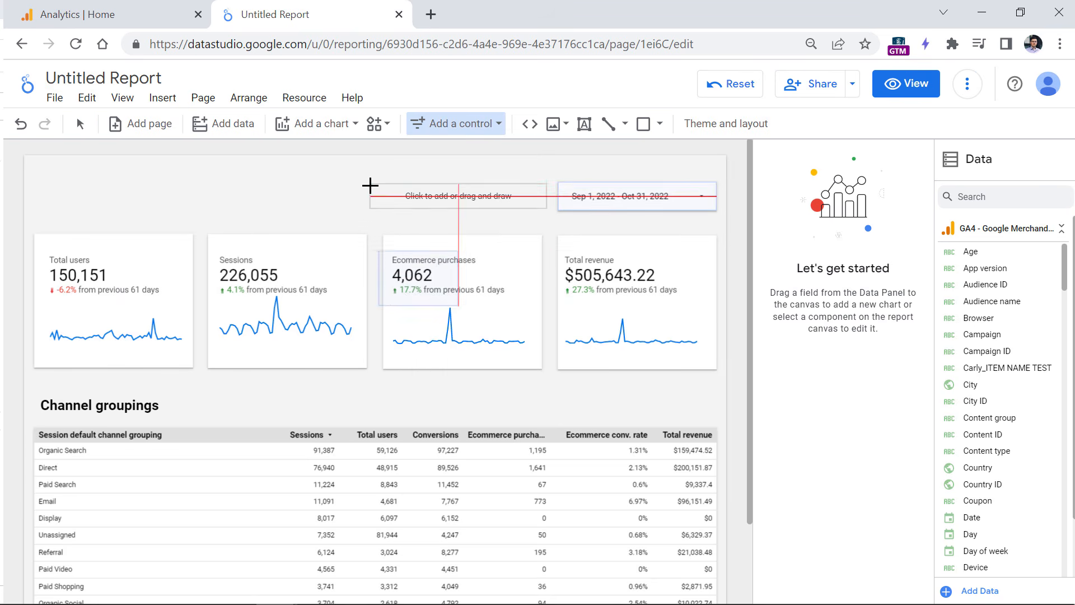
click(365, 182)
drag(367, 212, 383, 211)
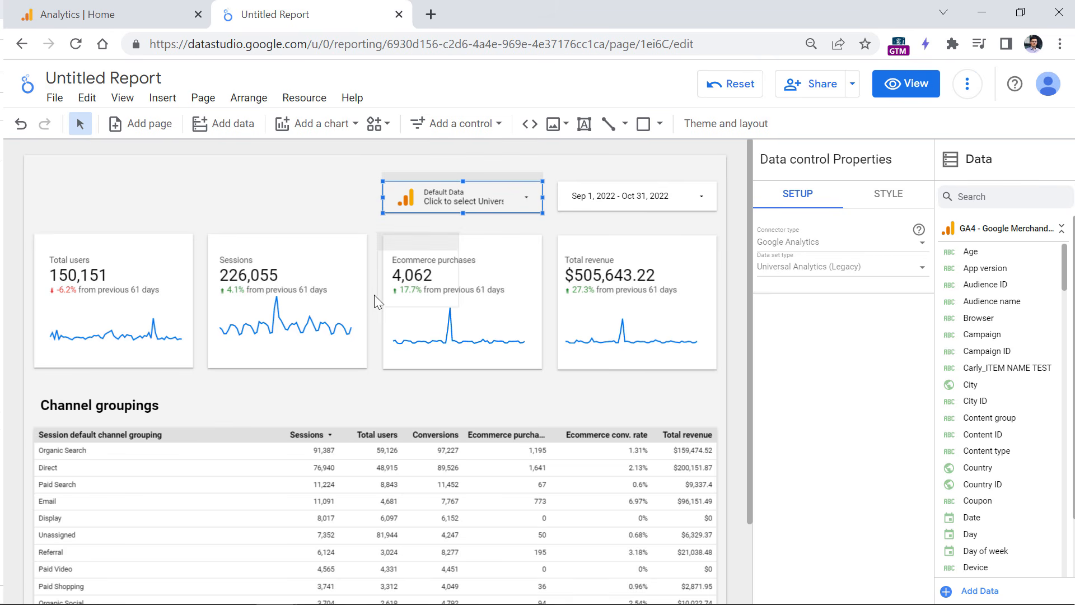
- View the data control's list of selectable Universal Analytics data and close it without choosing one
click(469, 186)
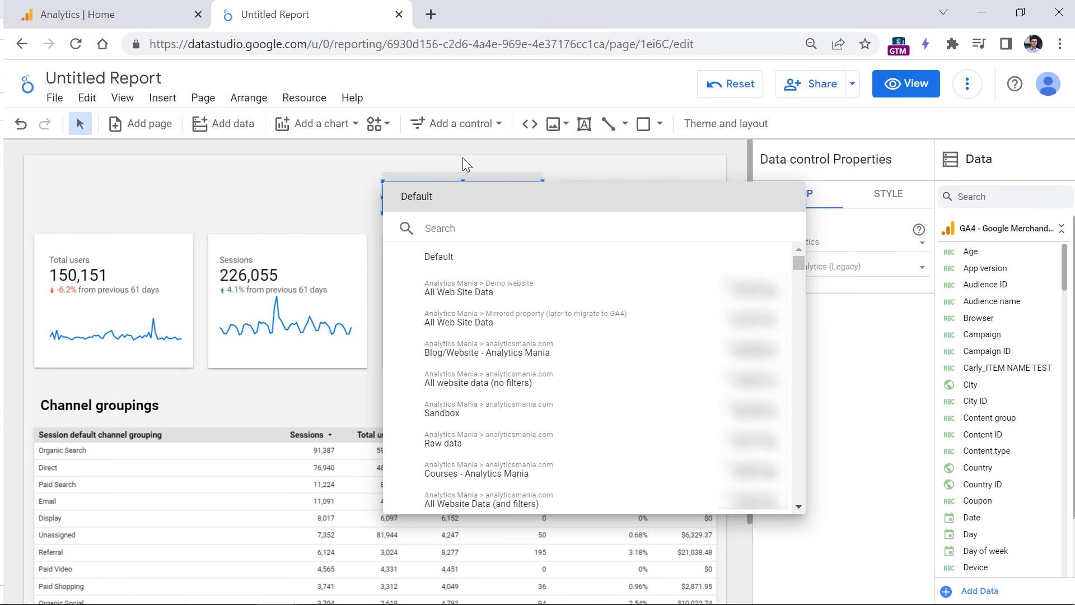
click(463, 165)
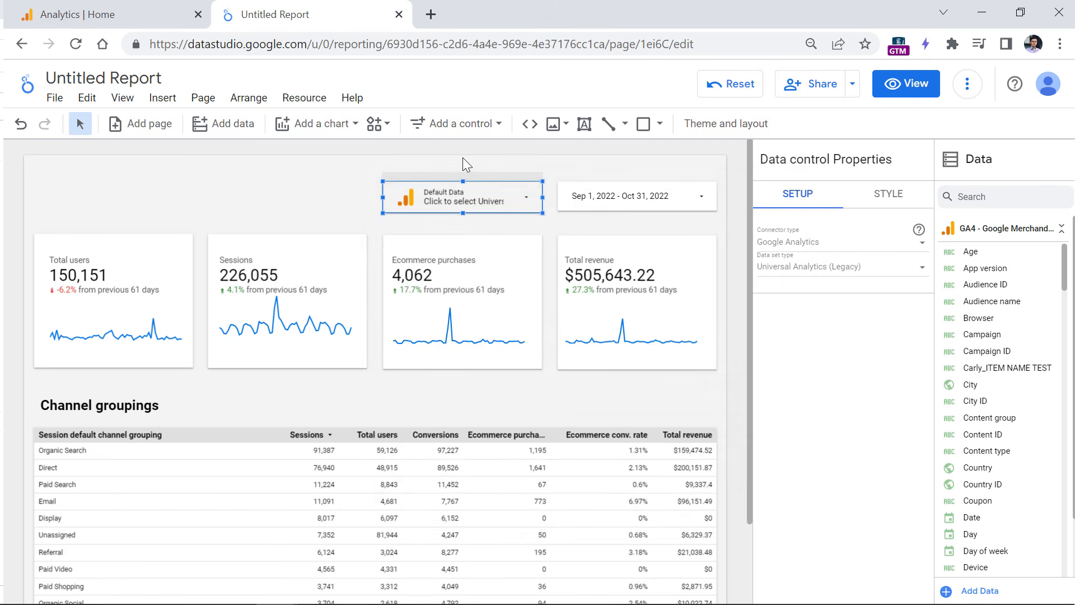
click(463, 158)
- Set the data control's data set type to Google Analytics 4 and view its list of selectable properties
click(495, 196)
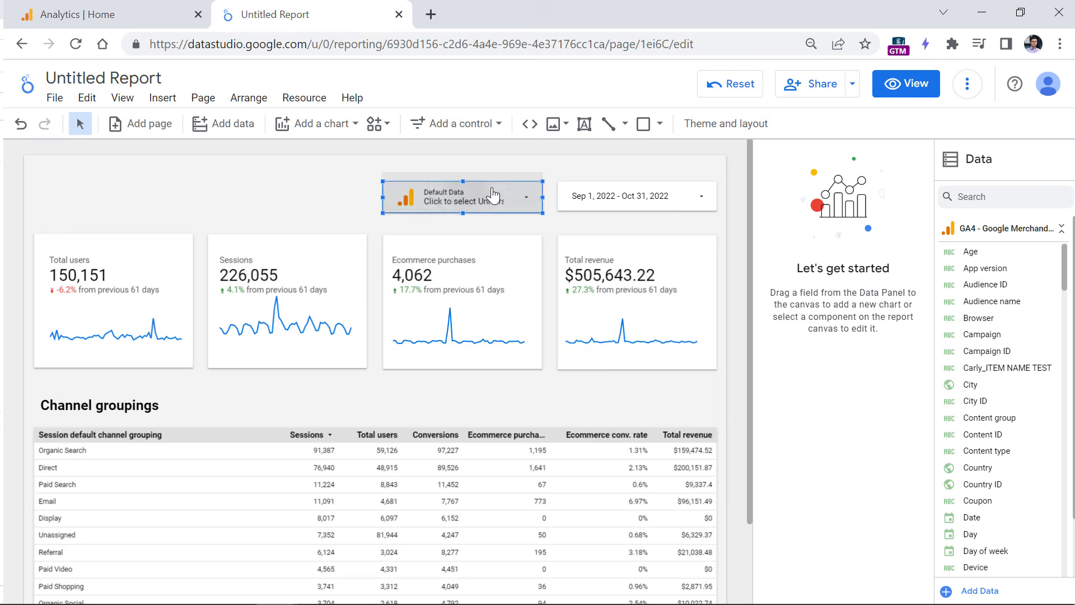
click(882, 345)
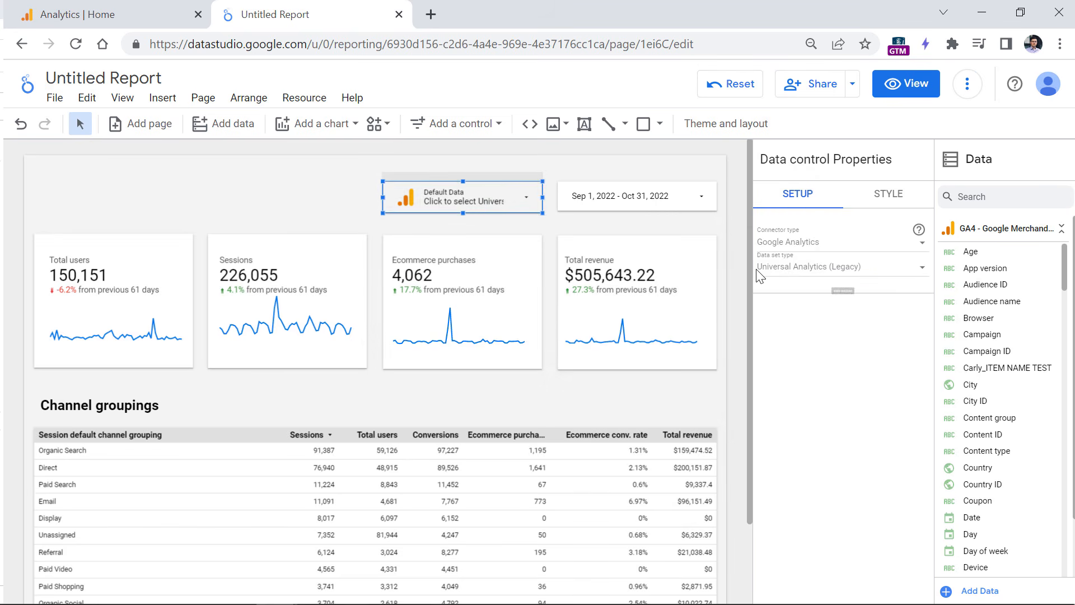
click(838, 271)
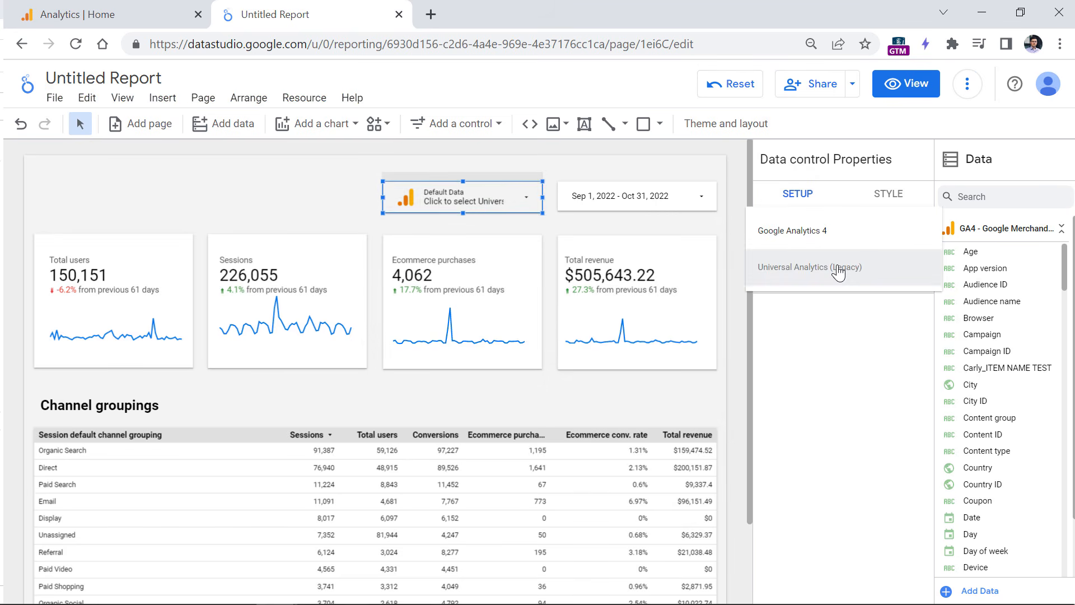
click(810, 237)
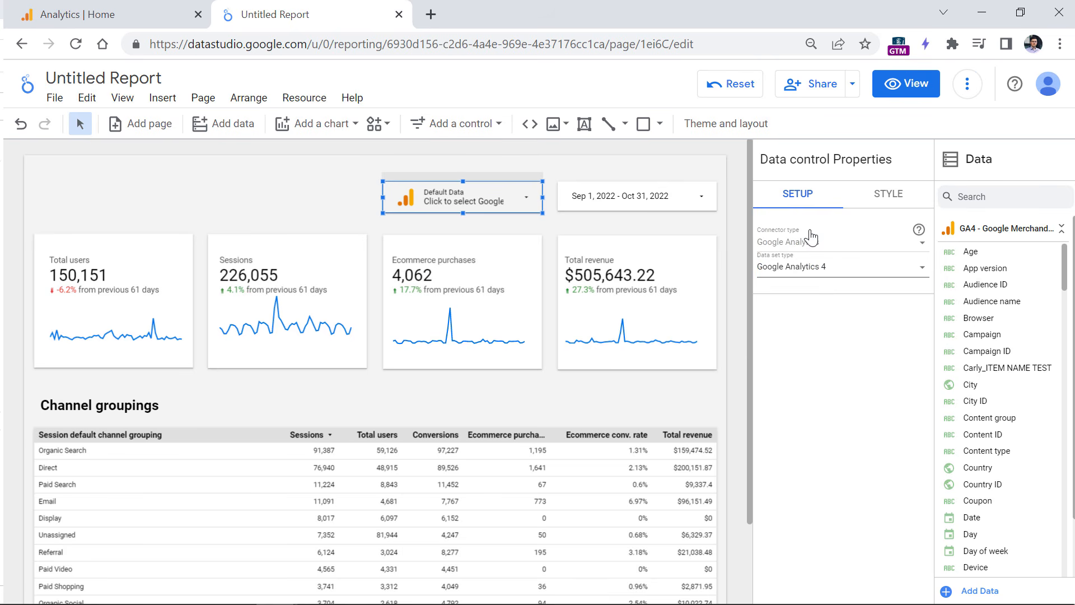
click(468, 200)
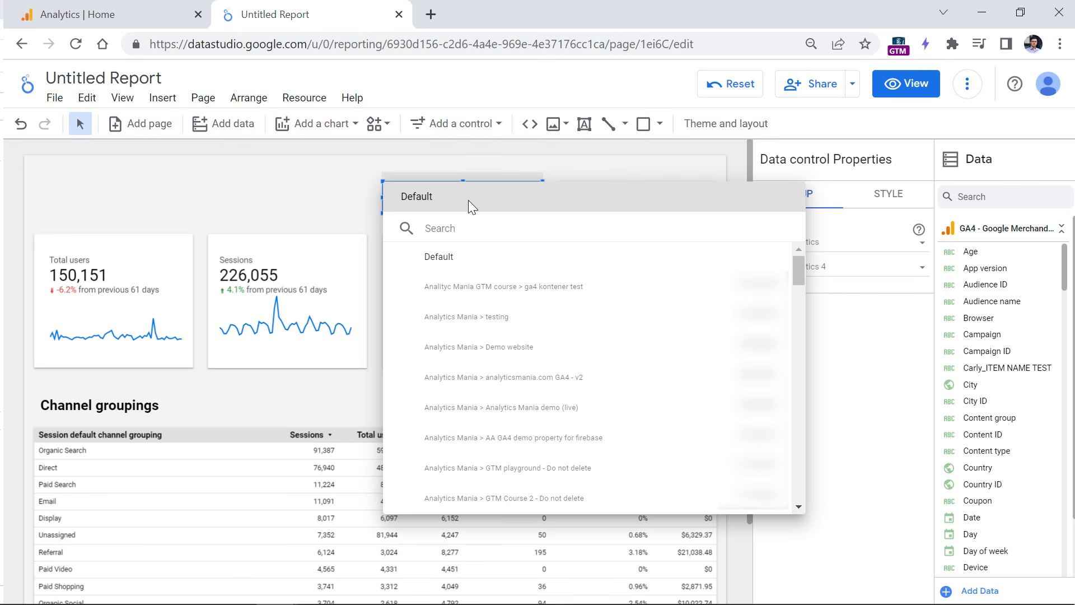
click(654, 163)
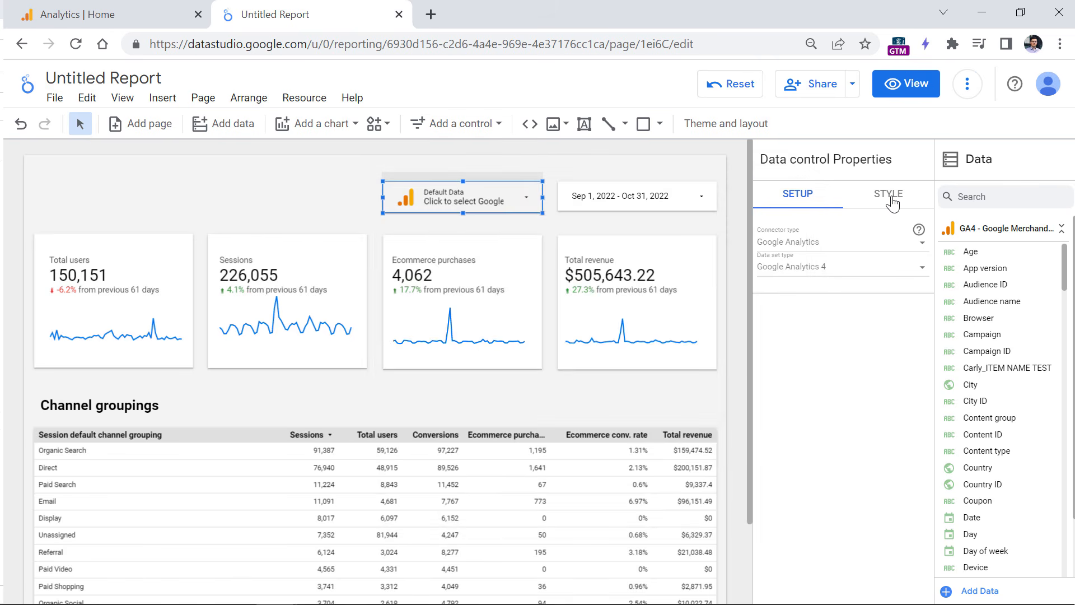
- Set the data control's background fill to white and deselect the control
click(892, 201)
scroll(786, 325, down, 5)
scroll(781, 392, up, 5)
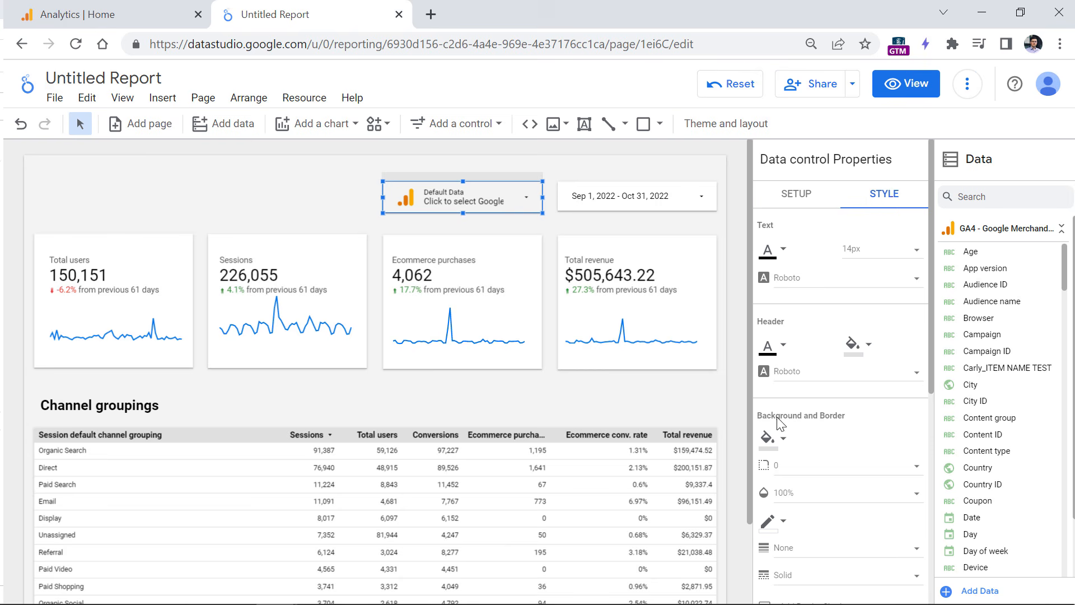
click(336, 198)
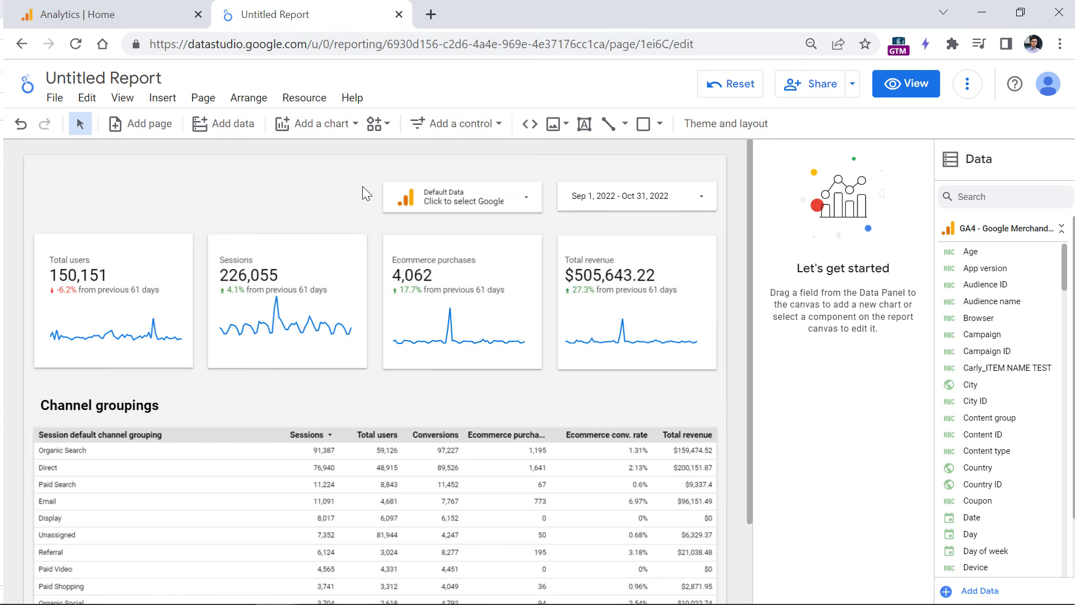
- Add a drop-down list control above the Sessions scorecard and set its control field to Hostname
click(461, 127)
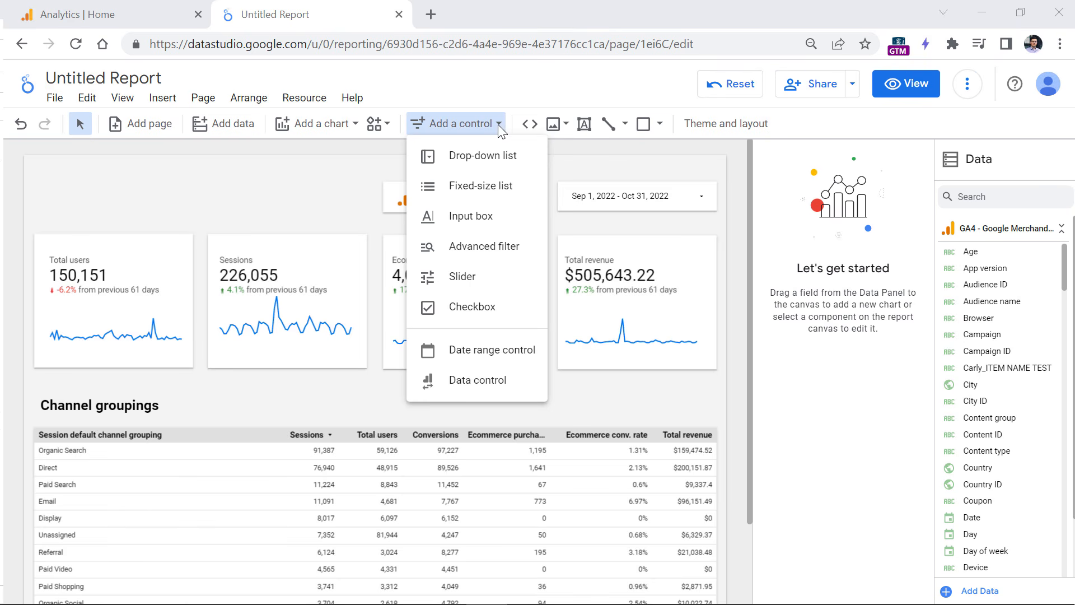
click(482, 162)
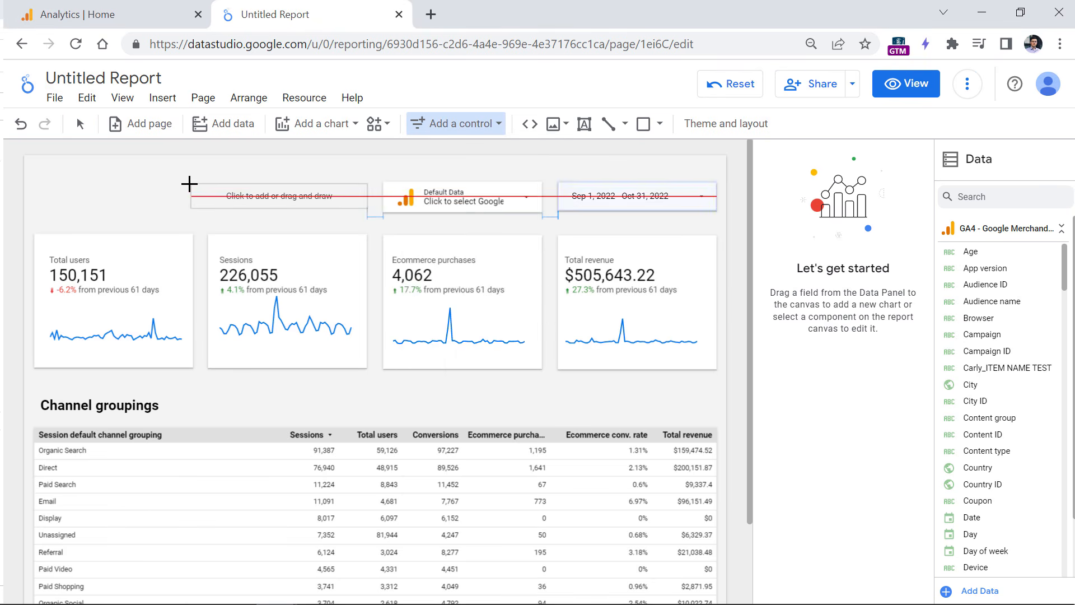
click(188, 182)
drag(187, 209, 207, 214)
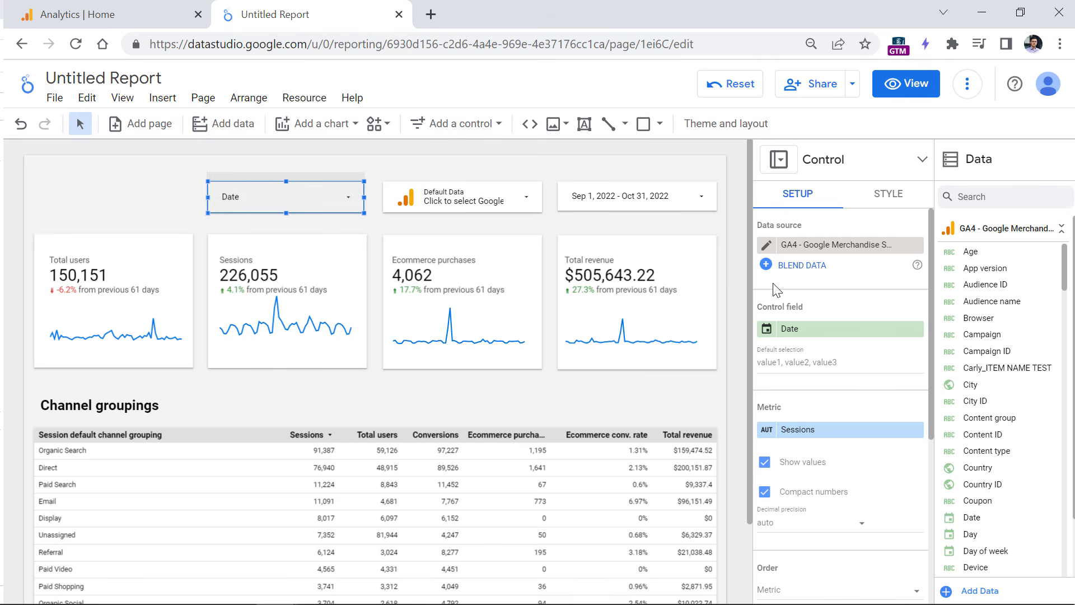
click(801, 330)
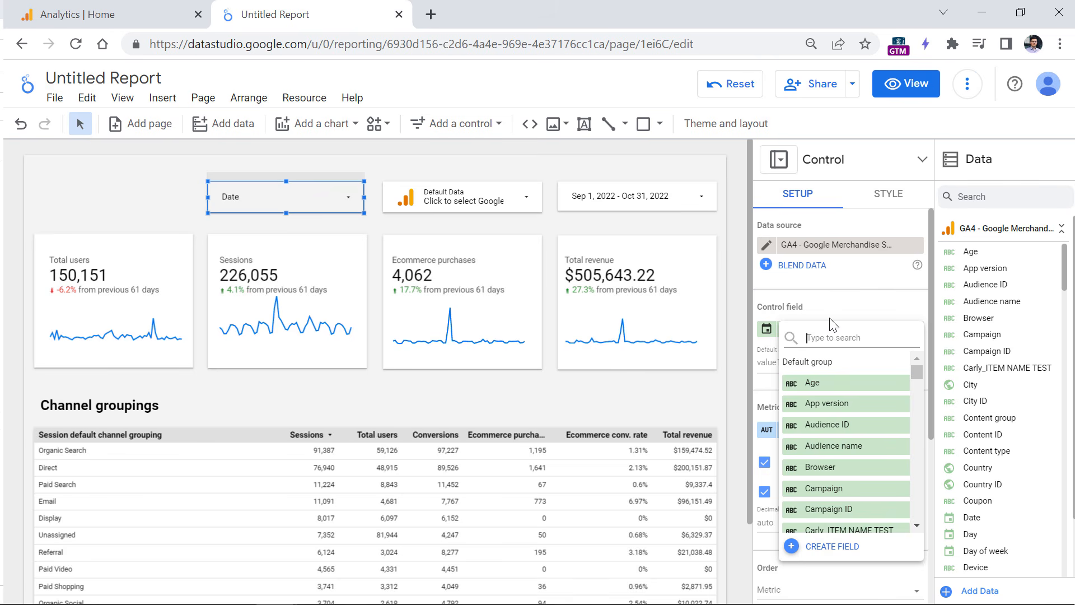
text(hostn)
click(836, 386)
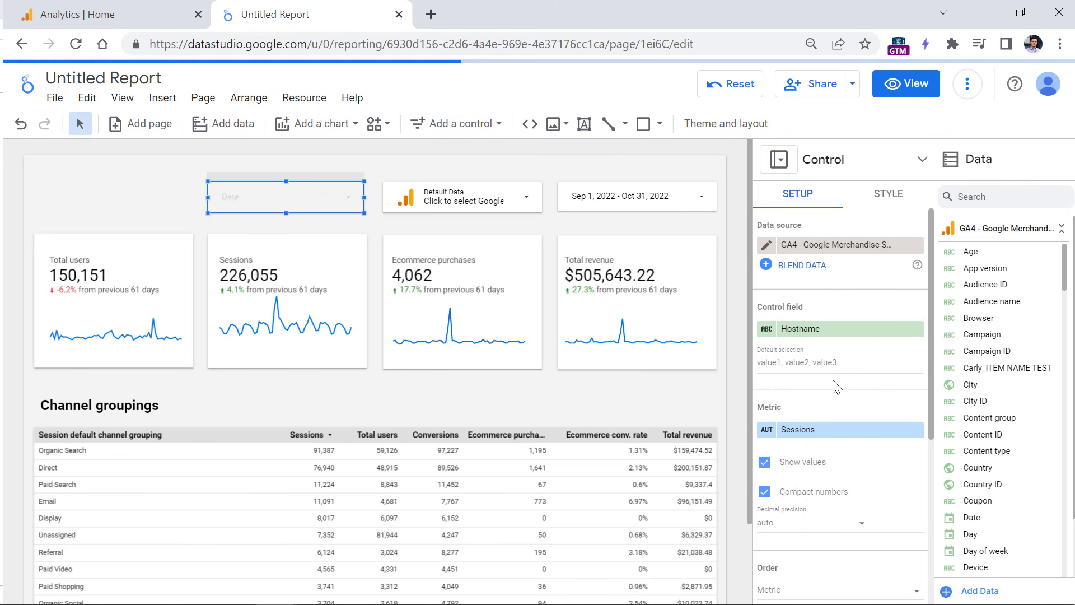
- Set the Hostname control's background fill to white and widen the control to match the Sessions scorecard
click(896, 195)
scroll(770, 455, down, 5)
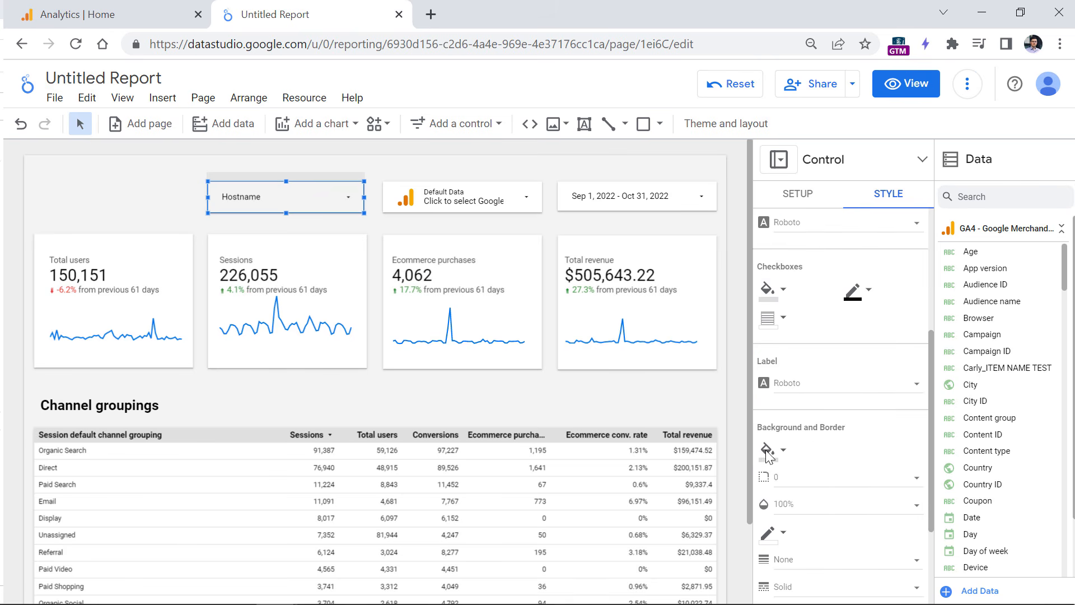
click(769, 454)
click(992, 346)
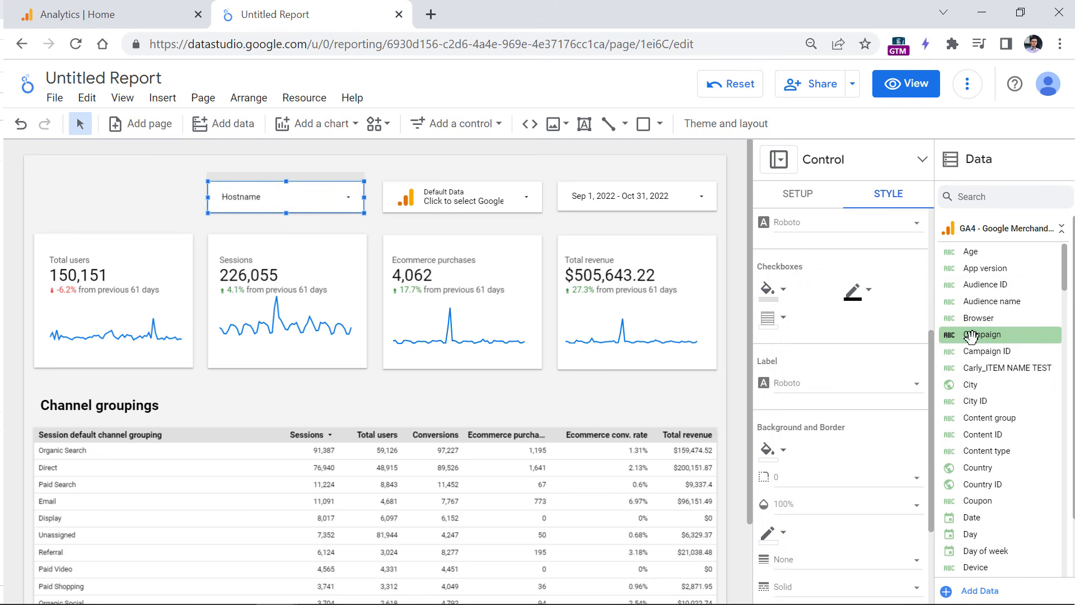
click(592, 163)
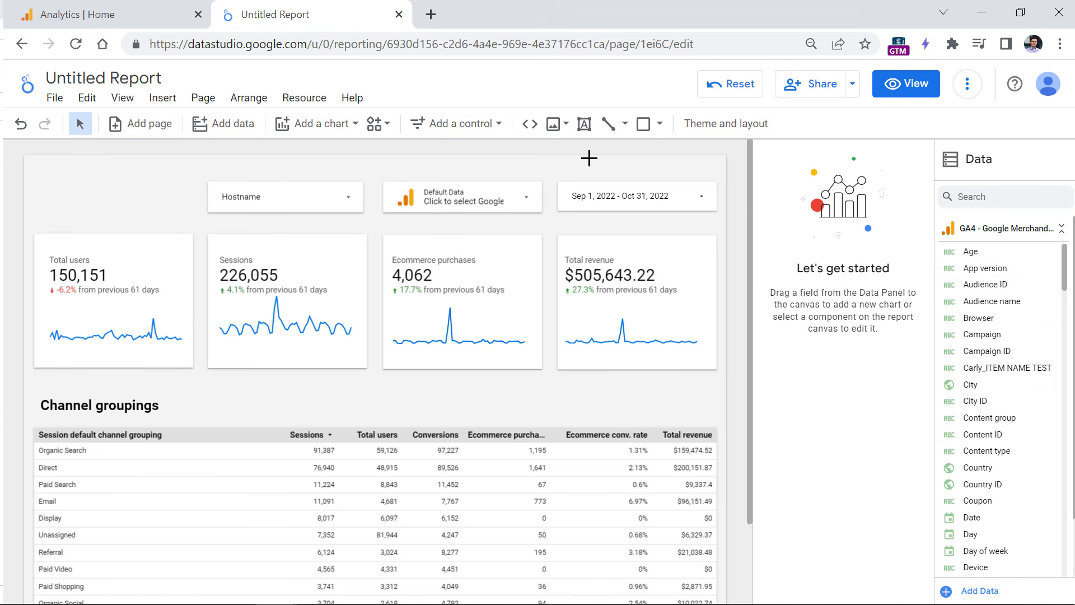
click(363, 200)
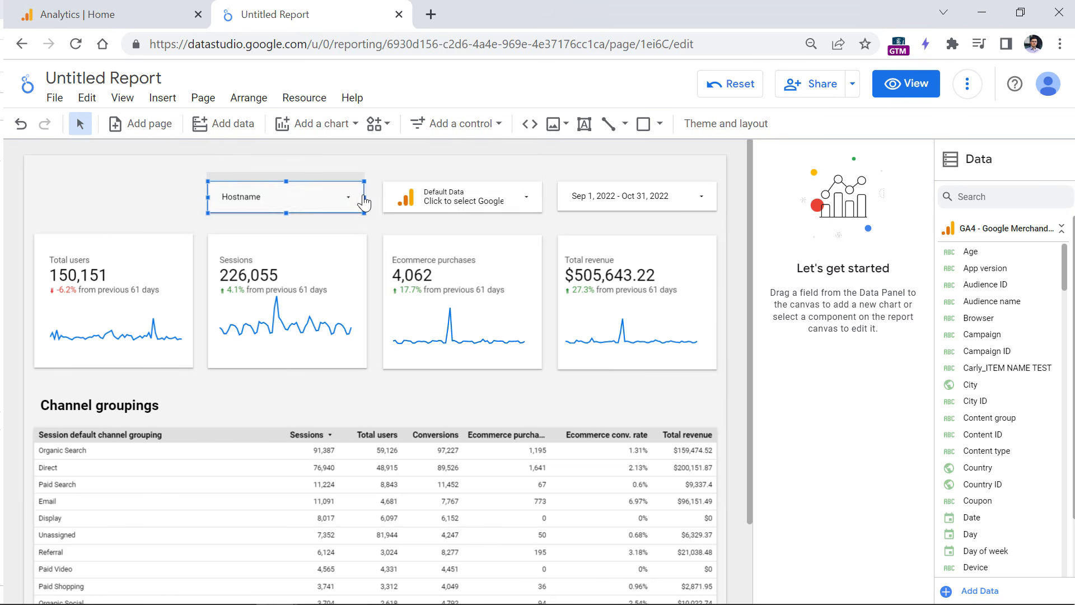
click(312, 204)
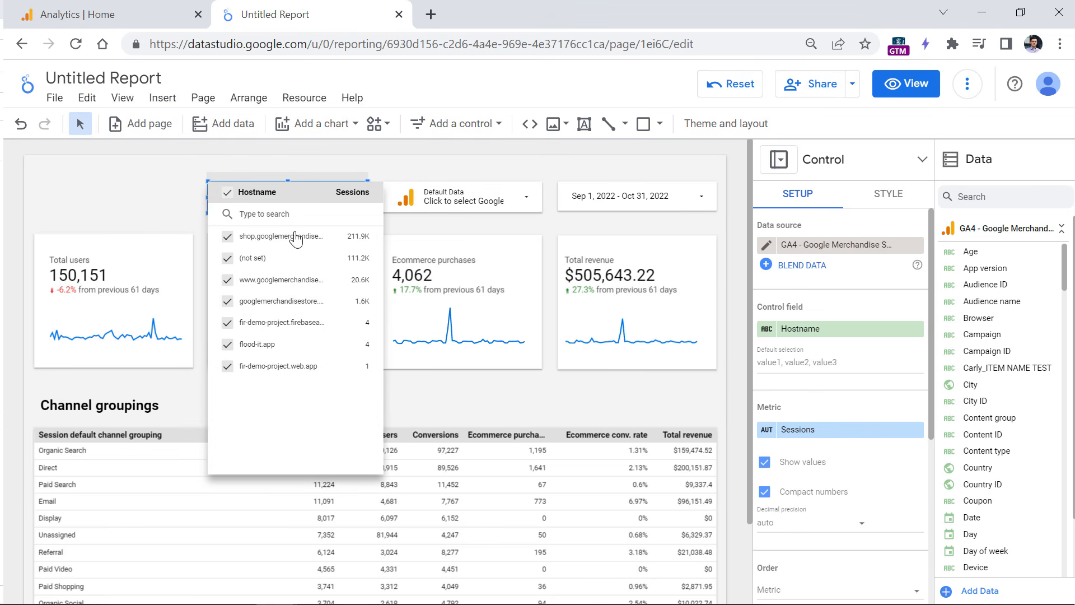
click(351, 302)
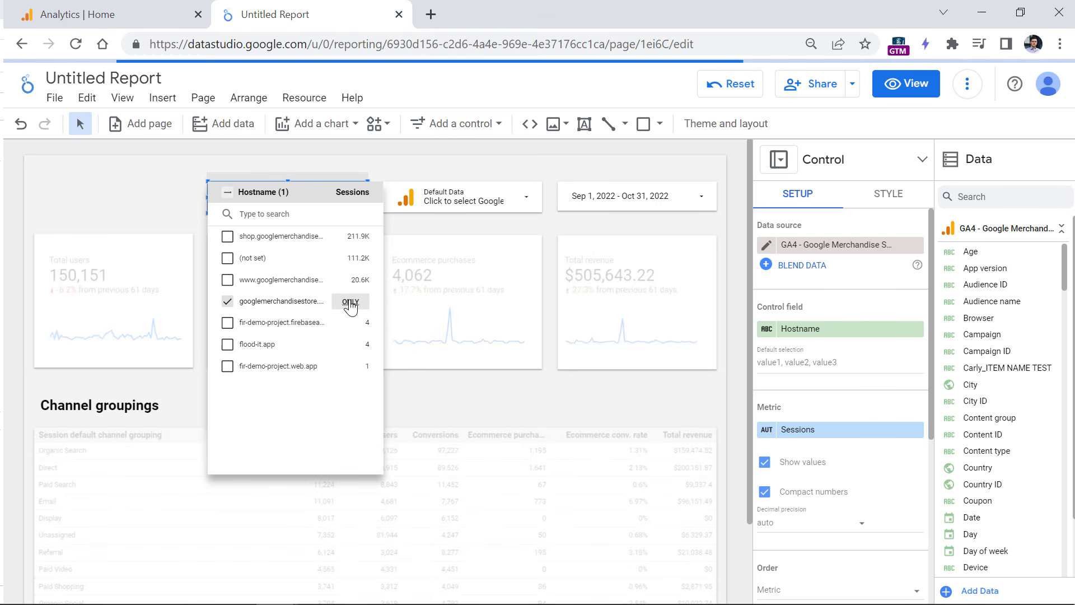
click(227, 280)
click(228, 324)
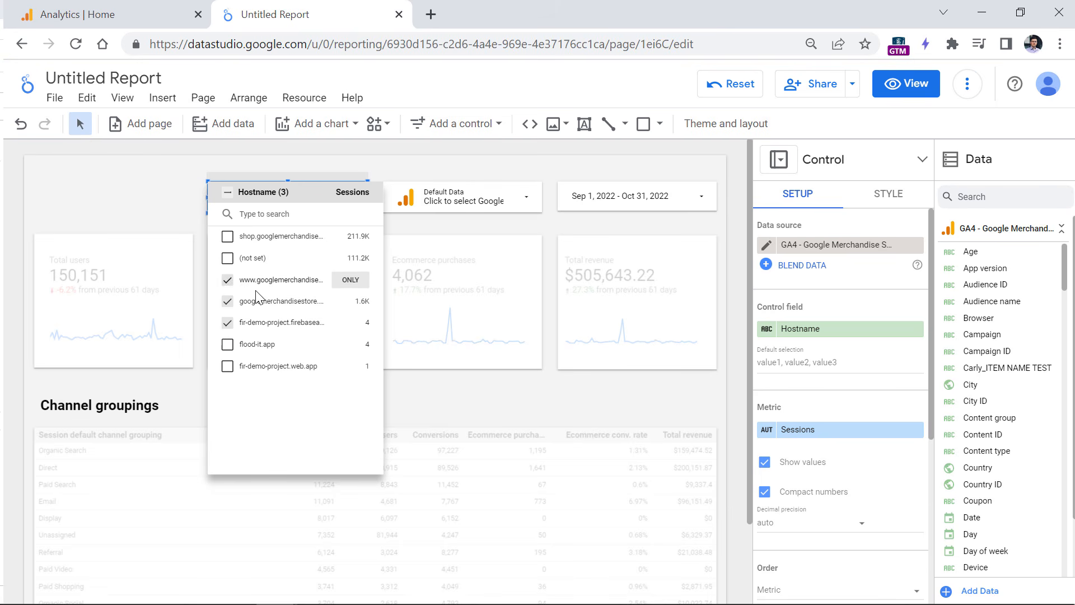
click(174, 175)
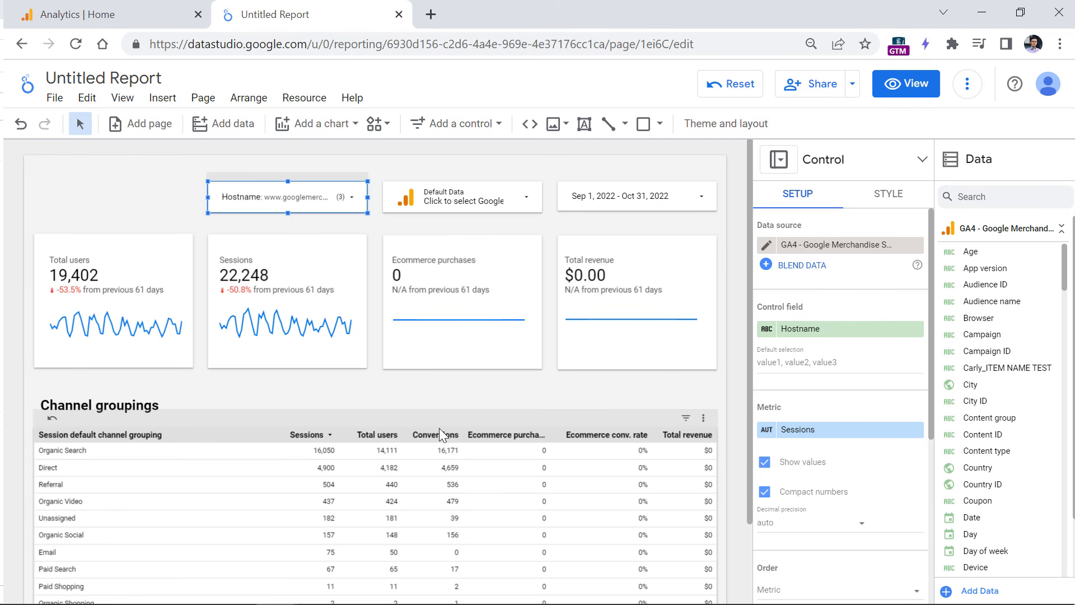
- Reselect all hostnames in the Hostname control and close its list
click(296, 197)
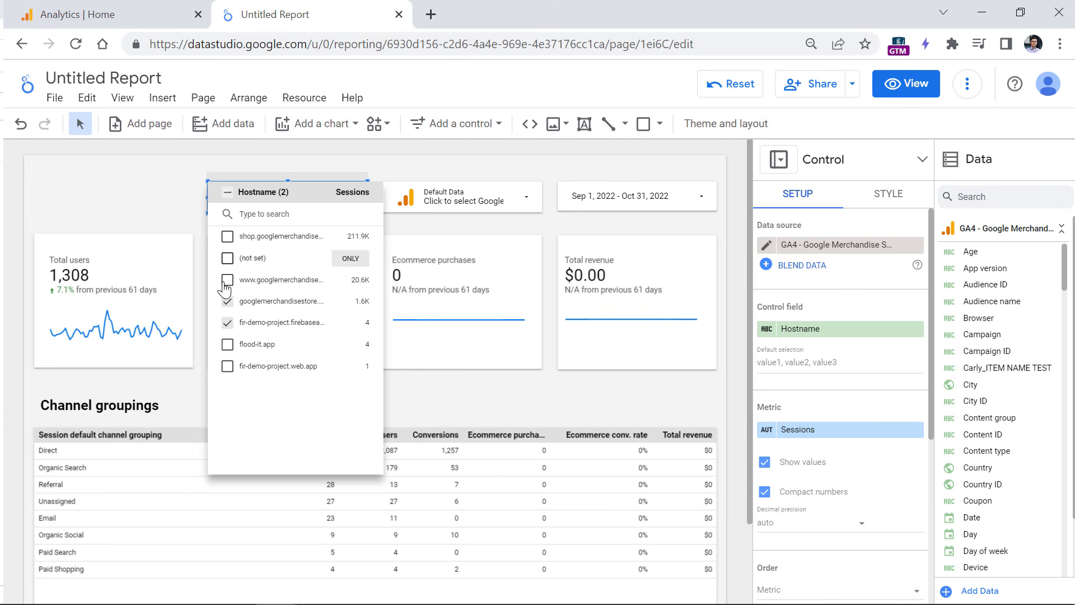
click(227, 192)
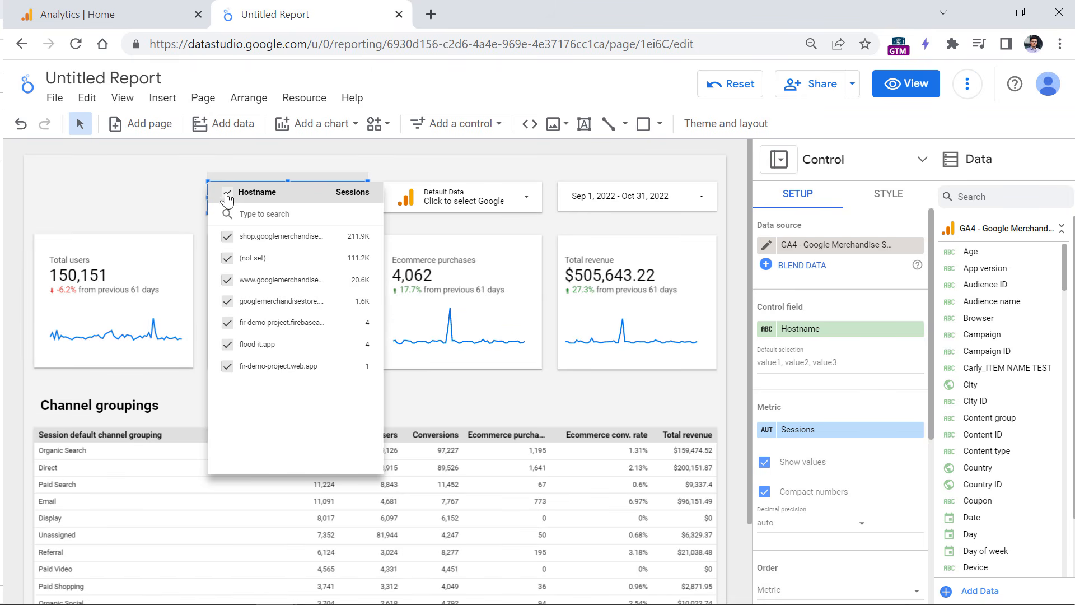
click(157, 170)
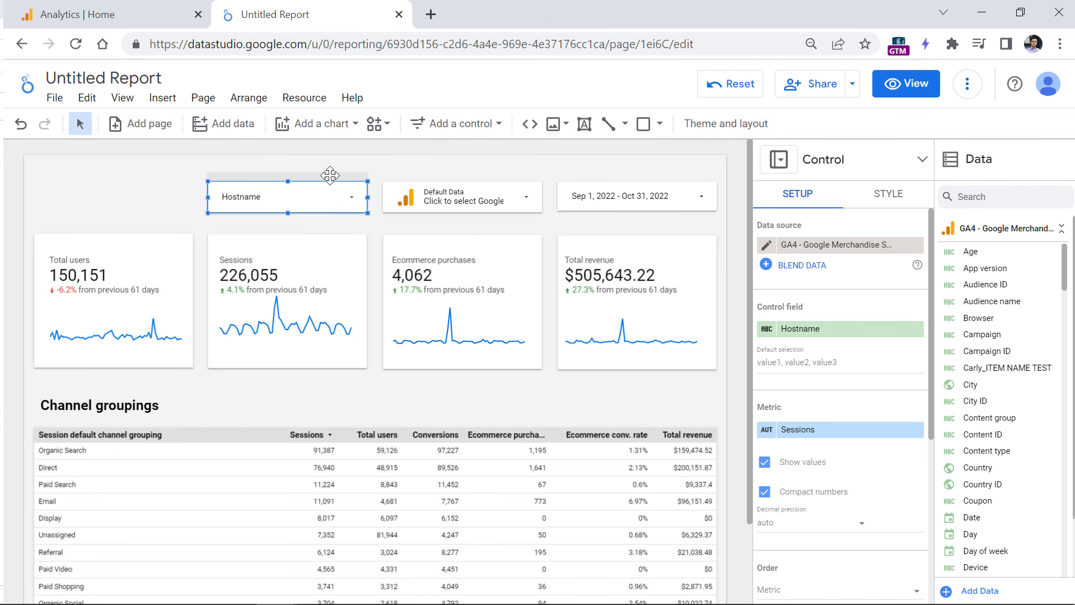
- Duplicate the Hostname control above the Total users scorecard and set the copy's control field to Device category
drag(330, 176, 135, 170)
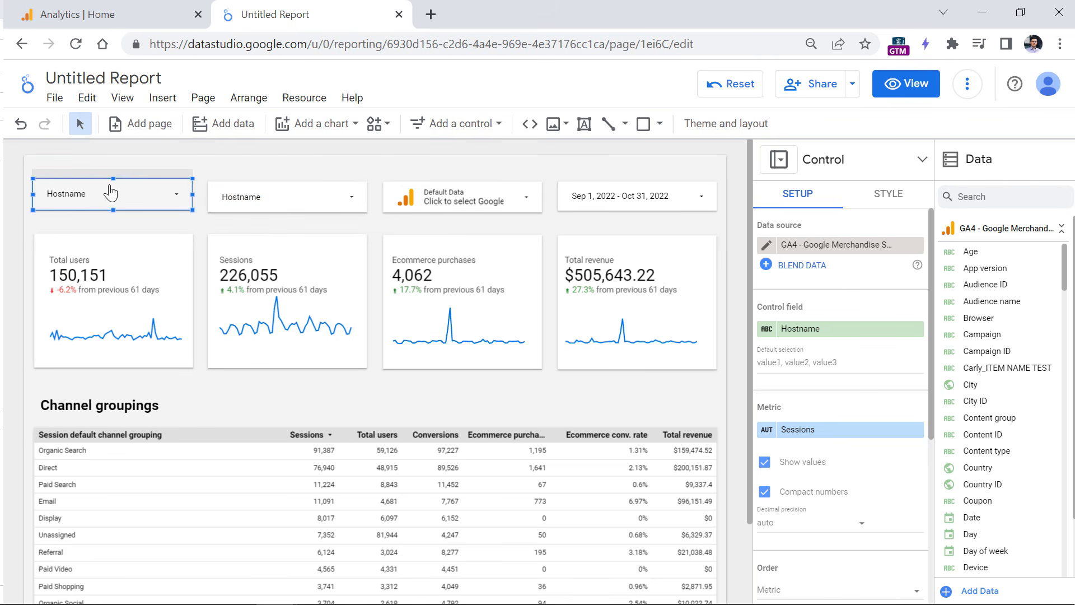
click(805, 331)
text(devi)
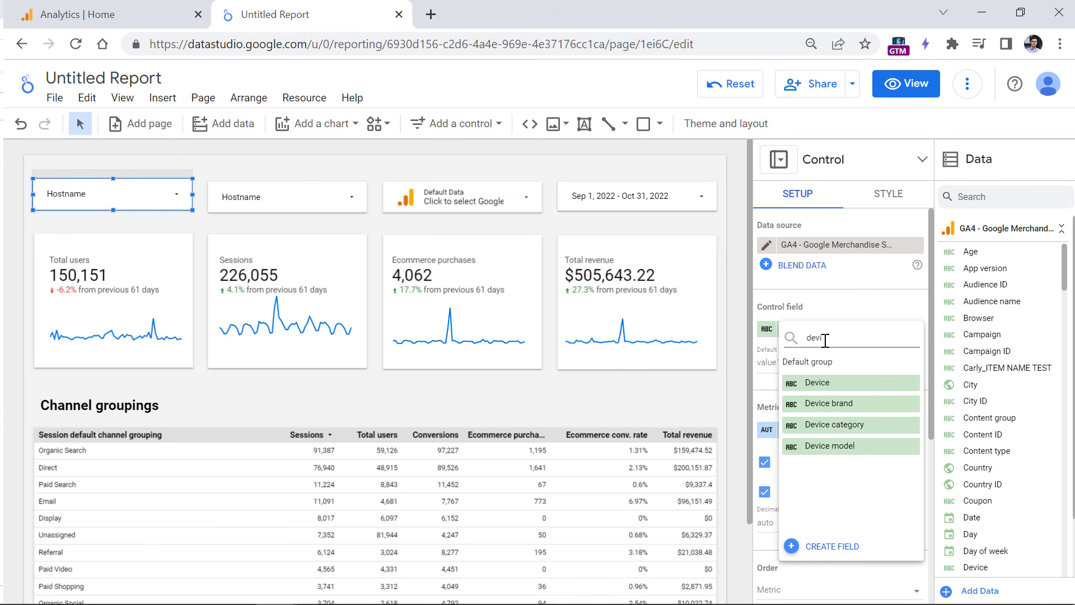
click(834, 424)
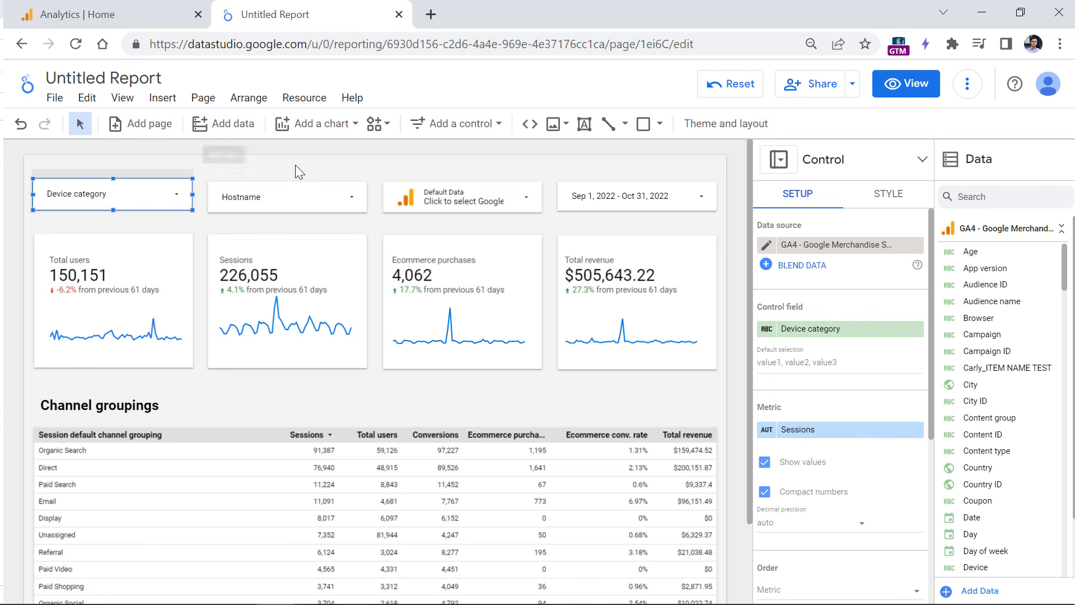
- Filter the report to only the shop.googlemerchandise... hostname and only the mobile device category
click(288, 196)
click(288, 196)
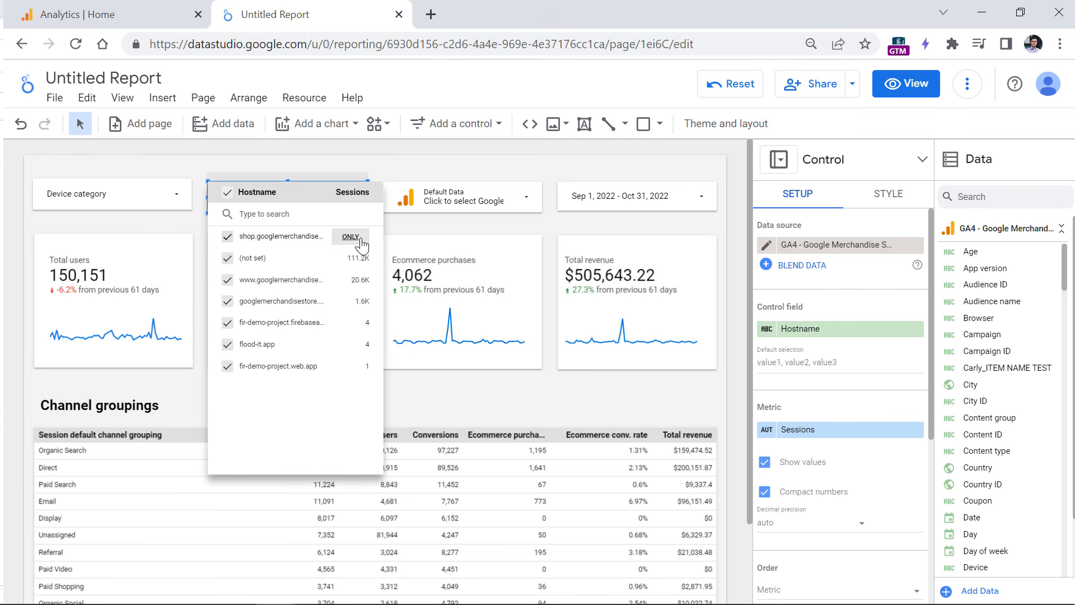
click(360, 241)
click(168, 197)
click(168, 197)
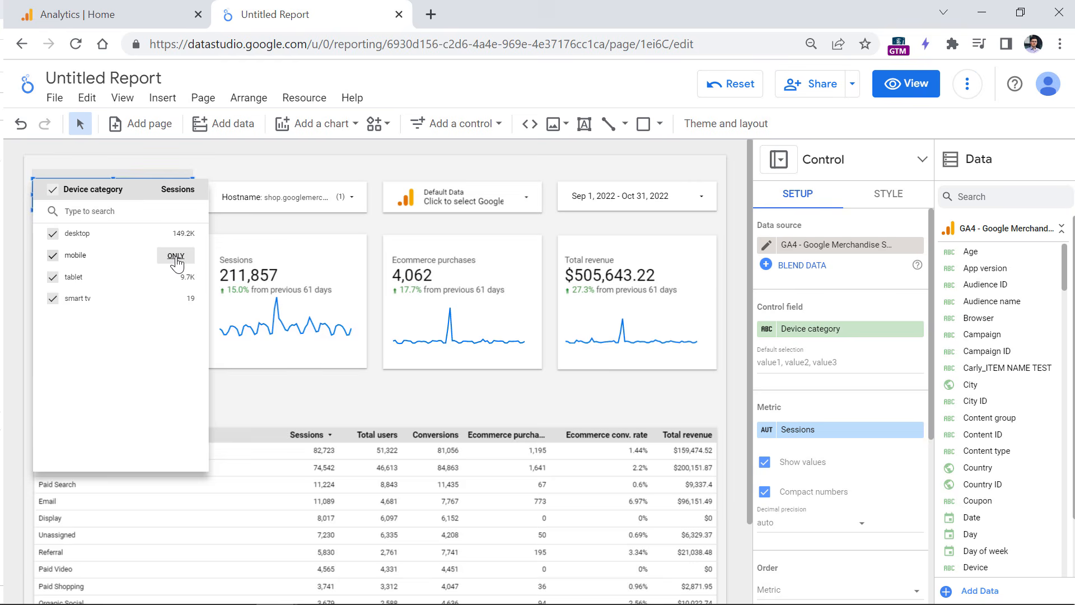
click(176, 257)
click(372, 175)
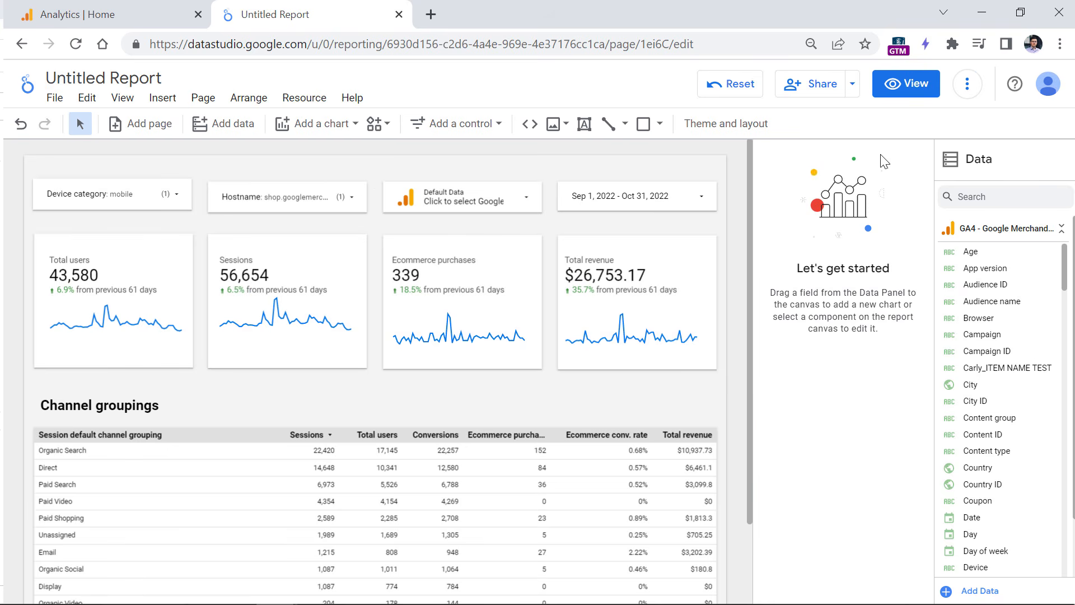
- Preview the whole report in view mode and return to editing
click(912, 89)
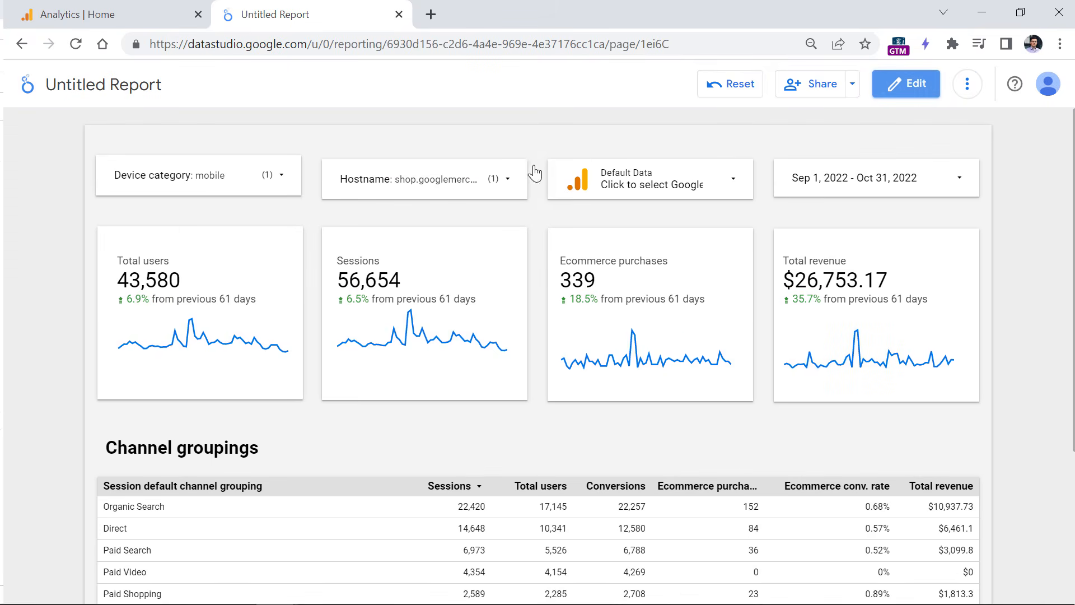
scroll(344, 281, down, 4)
scroll(343, 276, up, 4)
scroll(343, 276, up, 1)
click(906, 84)
- Move the Device category control slightly down so it lines up with the Hostname control
click(162, 173)
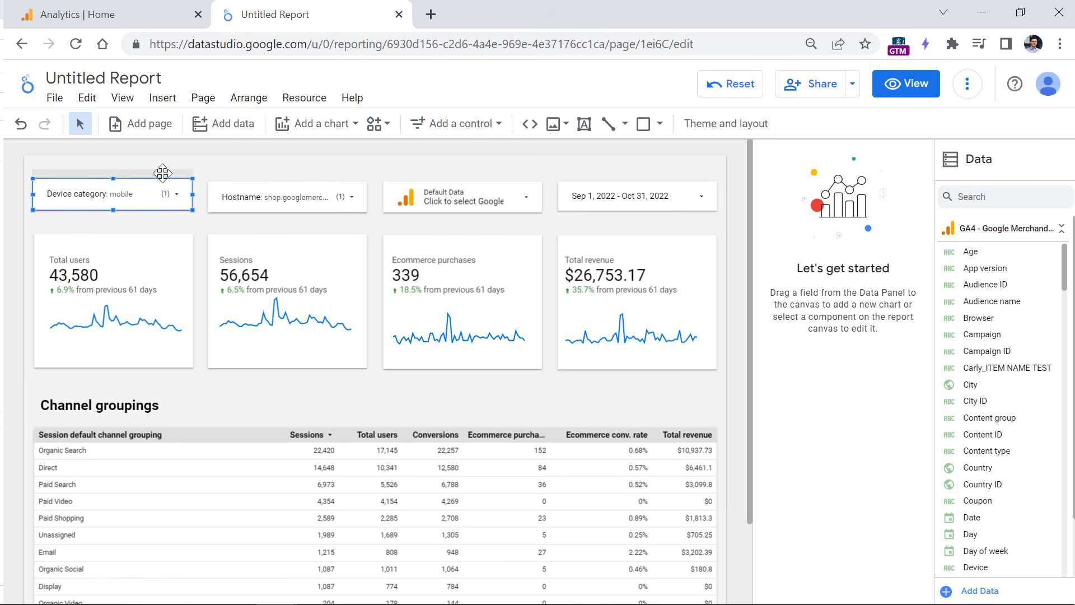
click(208, 176)
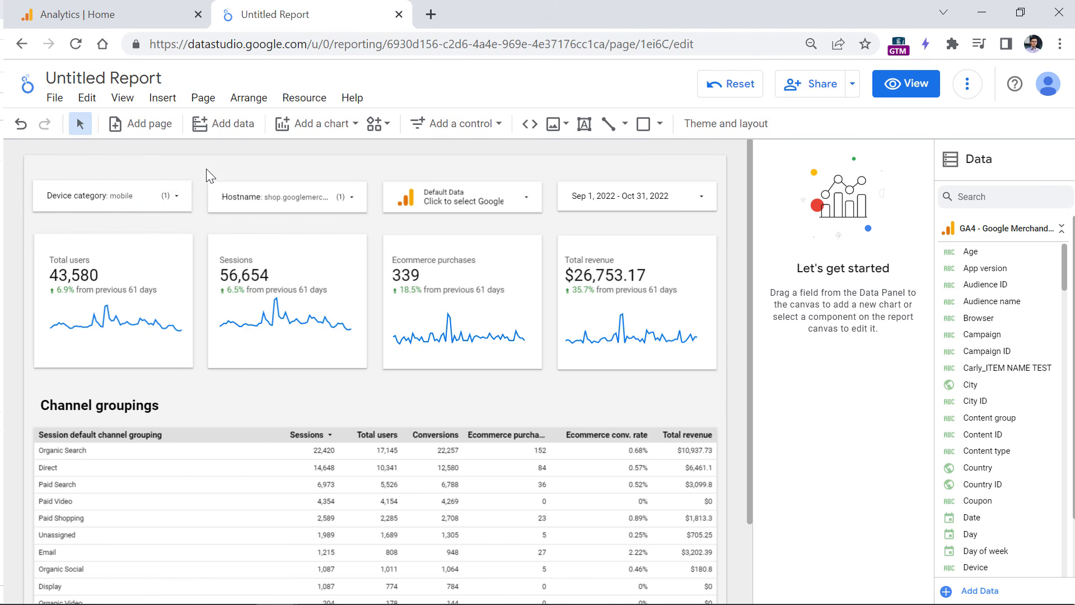
click(174, 185)
click(289, 164)
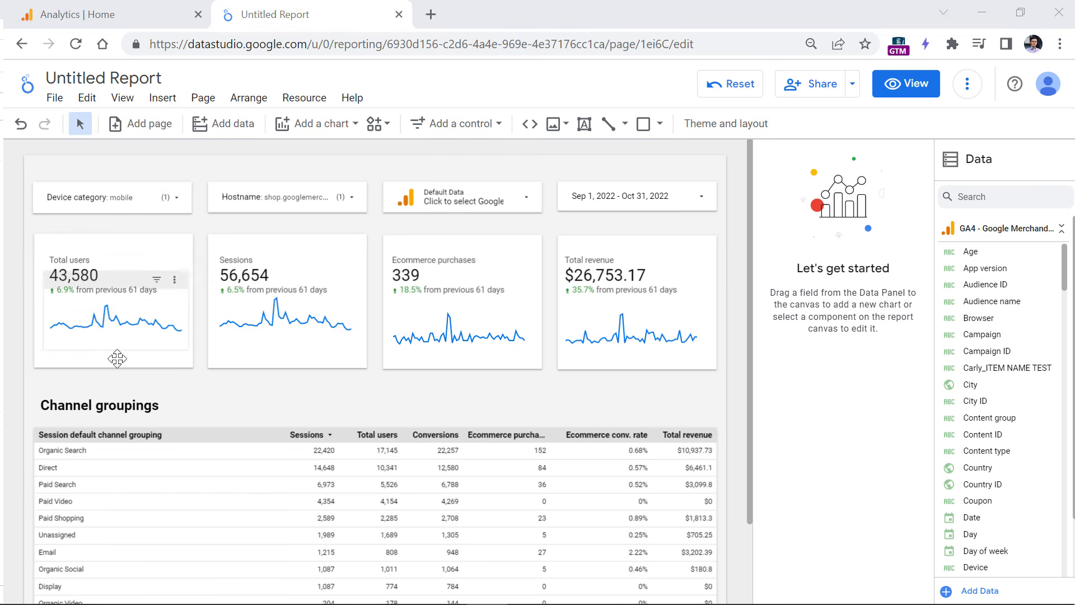
- Reduce the height of all four scorecards and their background cards together
drag(27, 379, 737, 221)
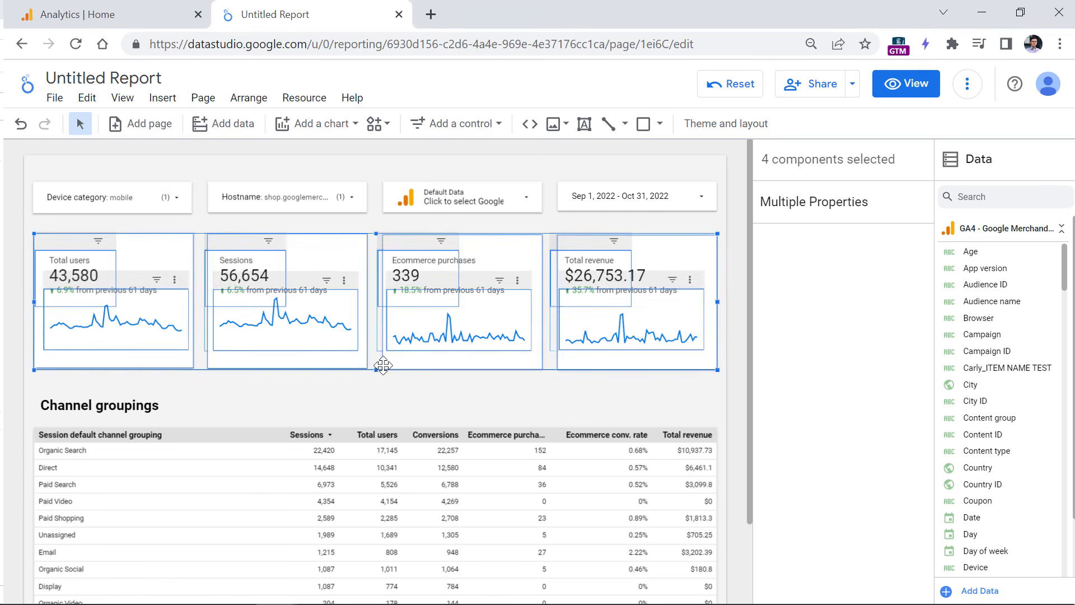
drag(376, 369, 375, 355)
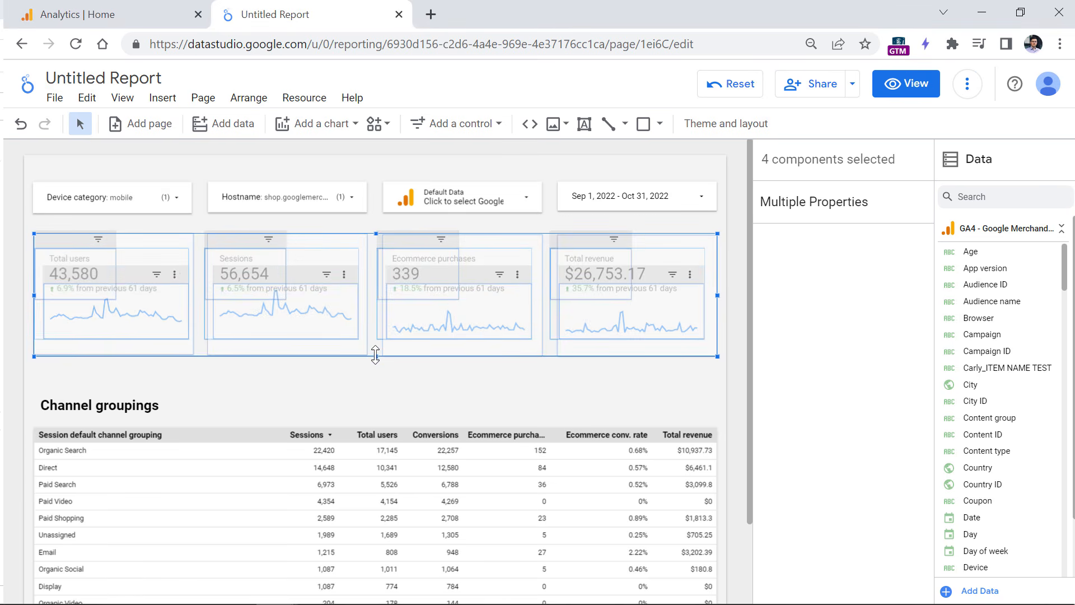
click(377, 375)
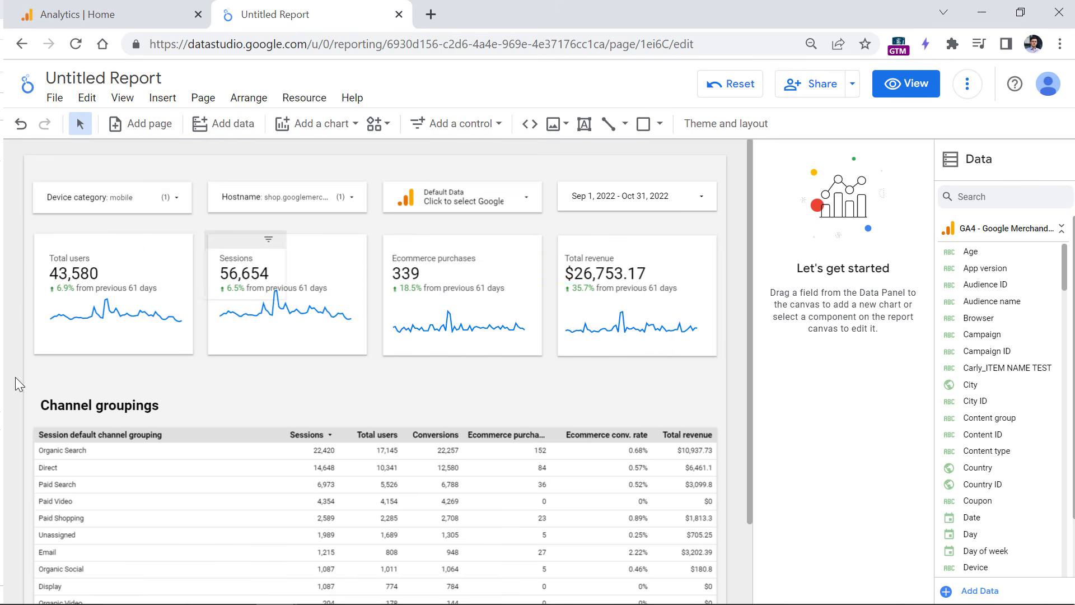
- Move the row of controls and the scorecards down together, closer to the Channel groupings heading
drag(17, 377, 719, 171)
drag(570, 181, 571, 213)
click(179, 173)
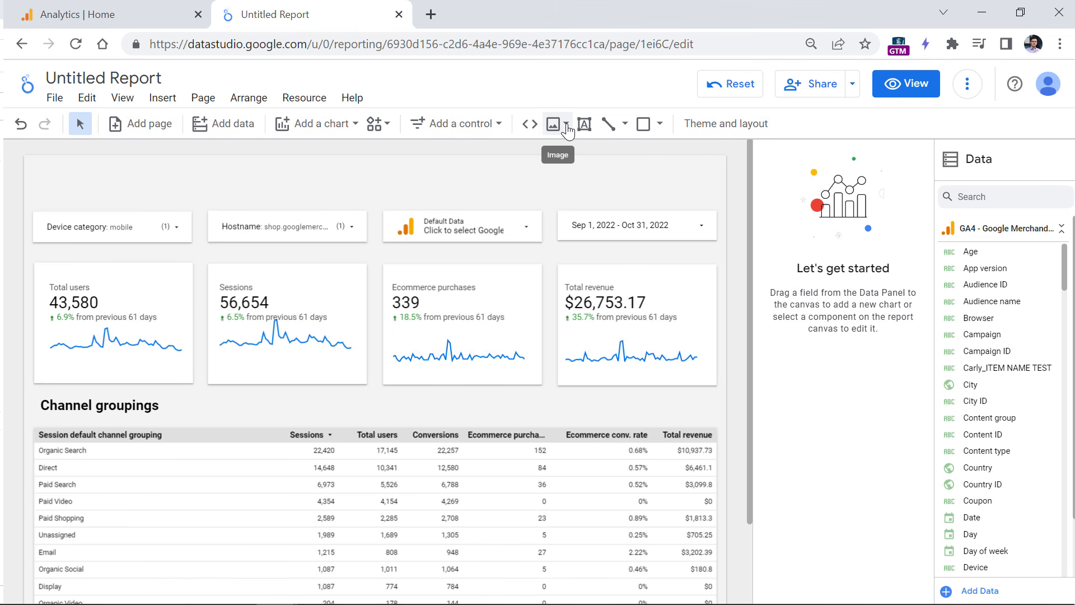
- Insert an Analytics mania logo image into the report by uploading it from the computer's Brand folder
click(162, 97)
scroll(186, 504, down, 5)
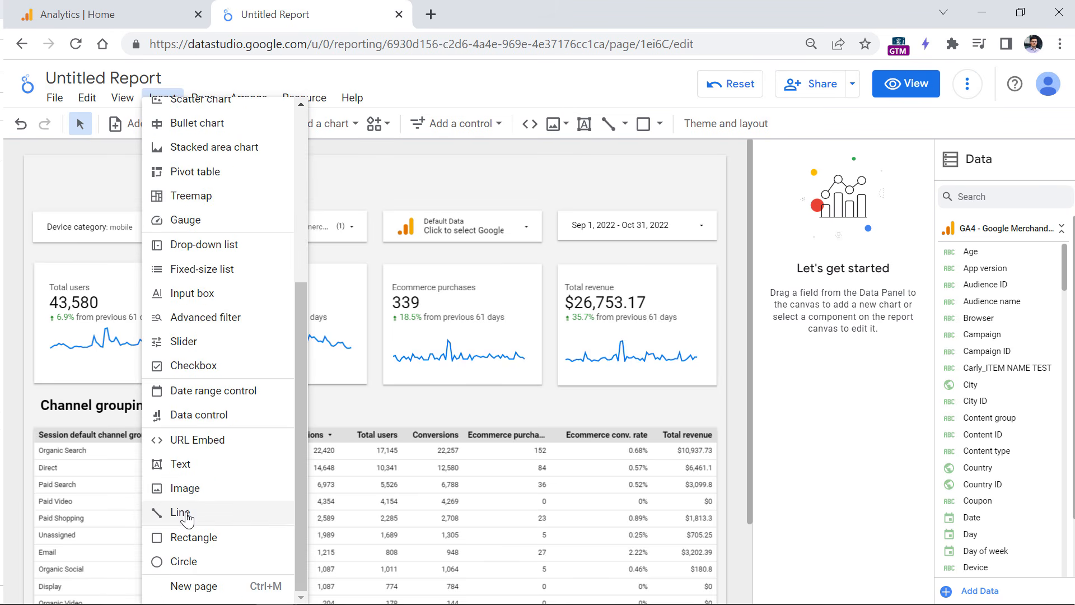
click(674, 127)
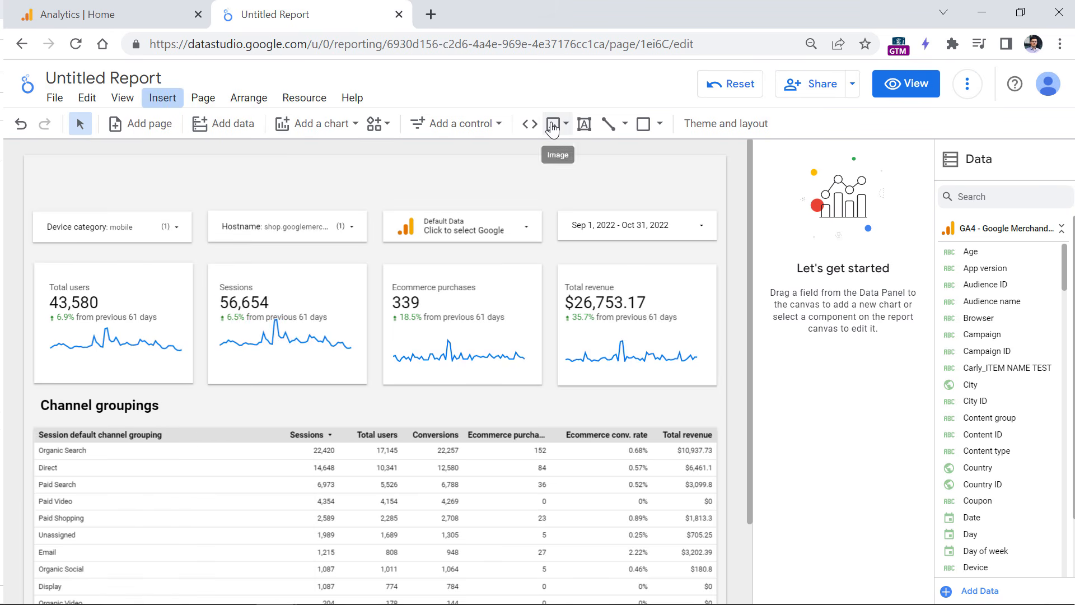
click(553, 128)
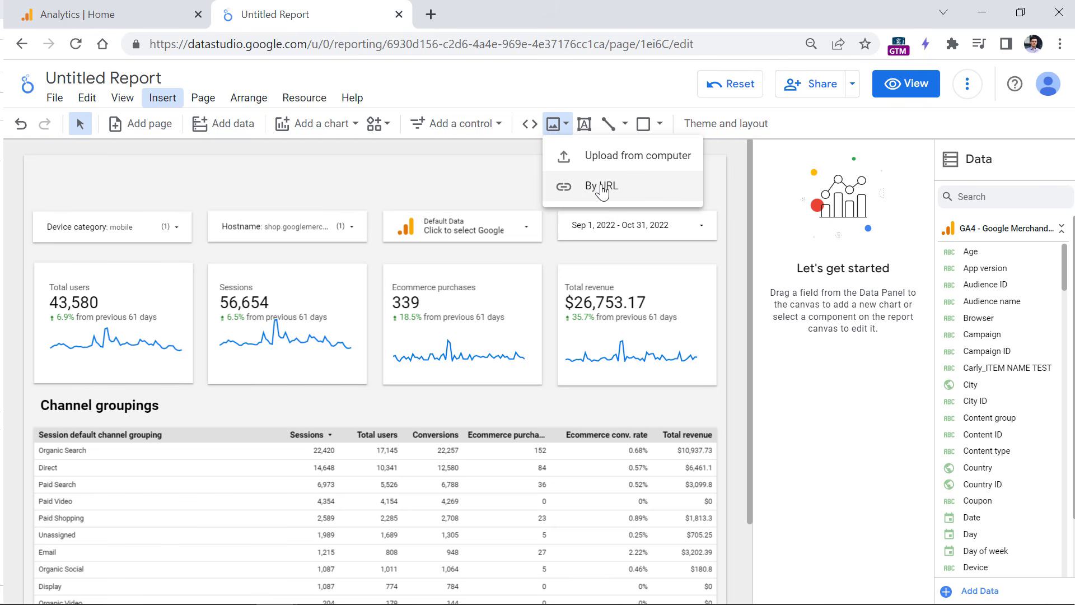
click(633, 162)
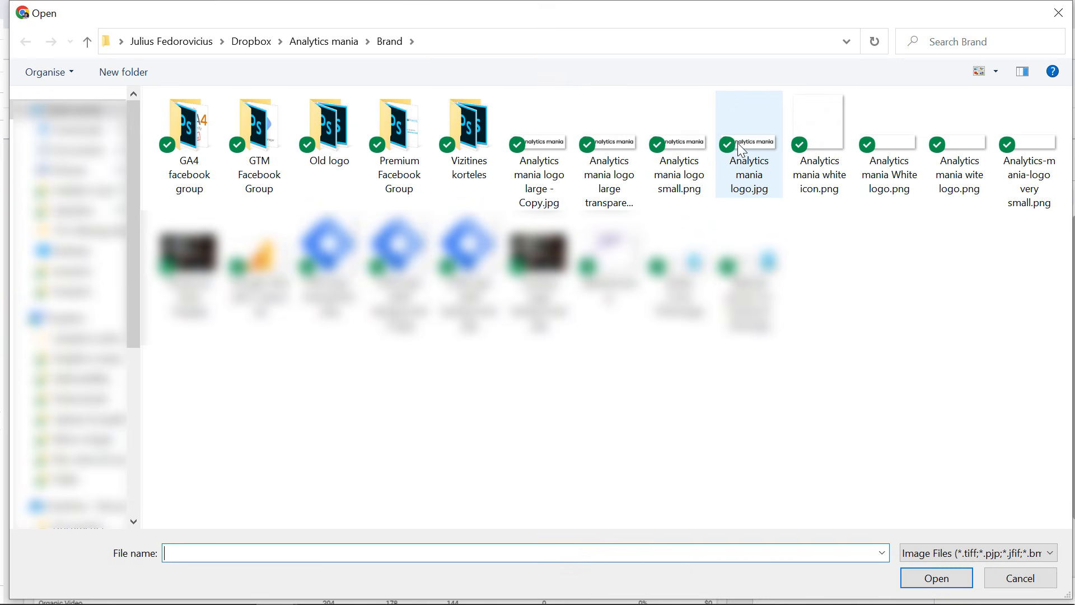
click(706, 156)
click(936, 577)
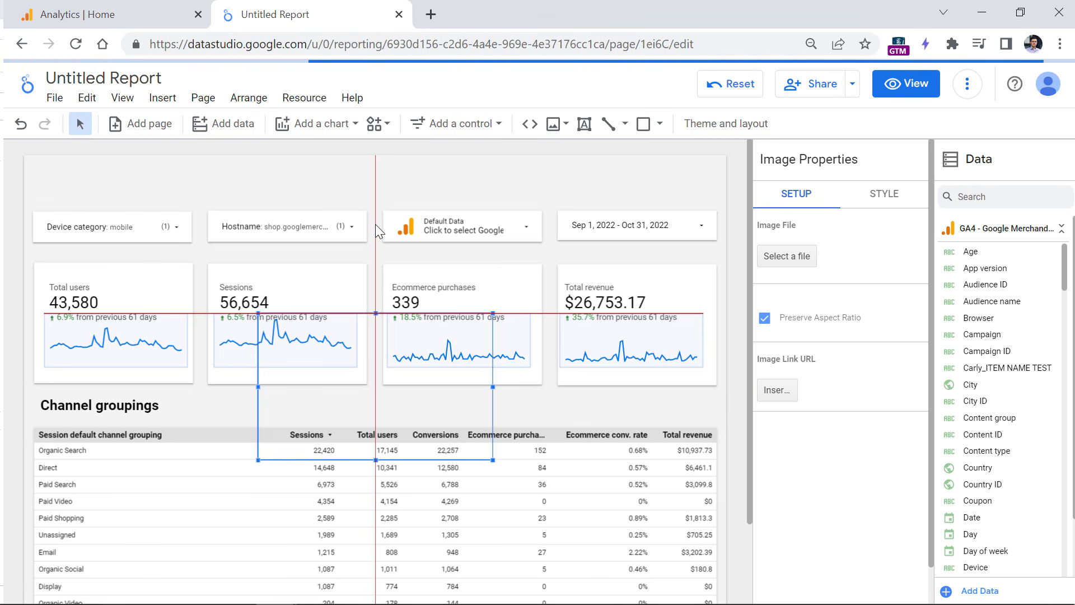
- Move the Analytics mania logo to the page's upper-left corner, above the Device category control, and shrink it to fit the header space
drag(353, 345, 135, 202)
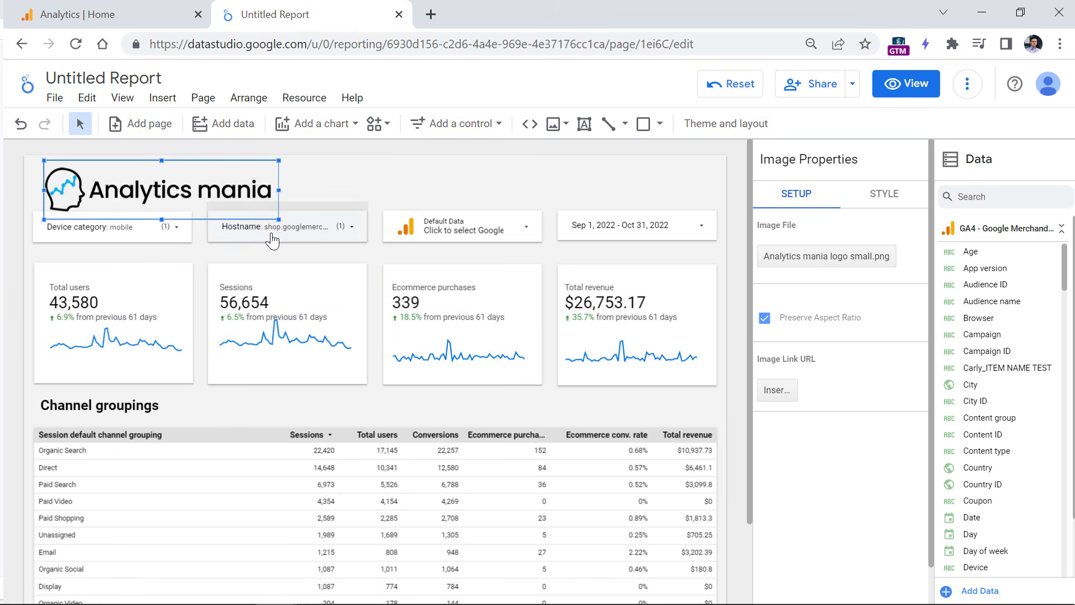
drag(276, 217, 149, 183)
click(174, 180)
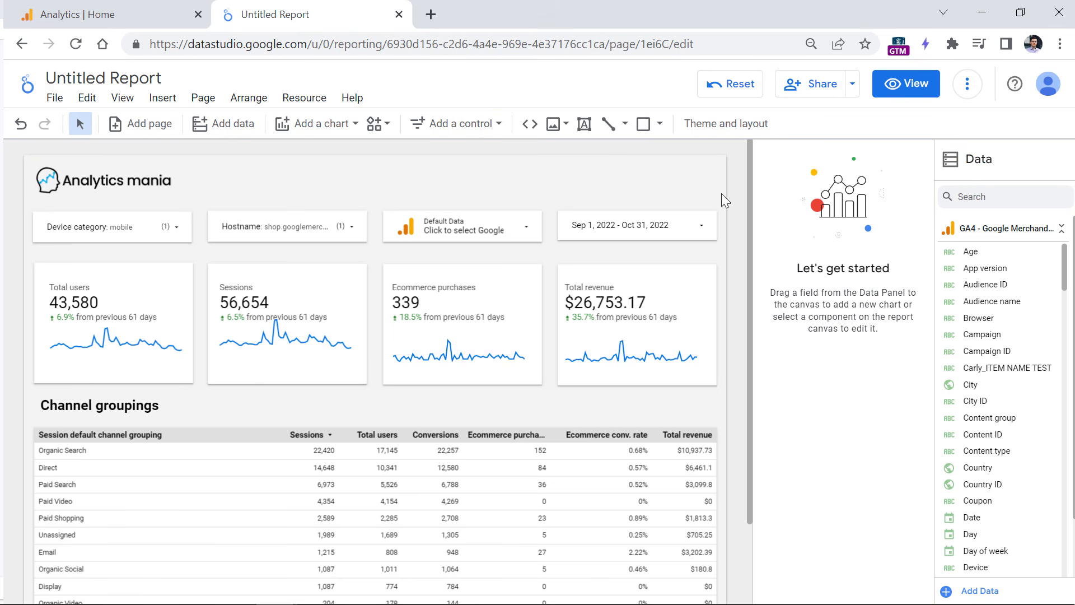
click(85, 181)
drag(85, 181, 85, 177)
click(187, 194)
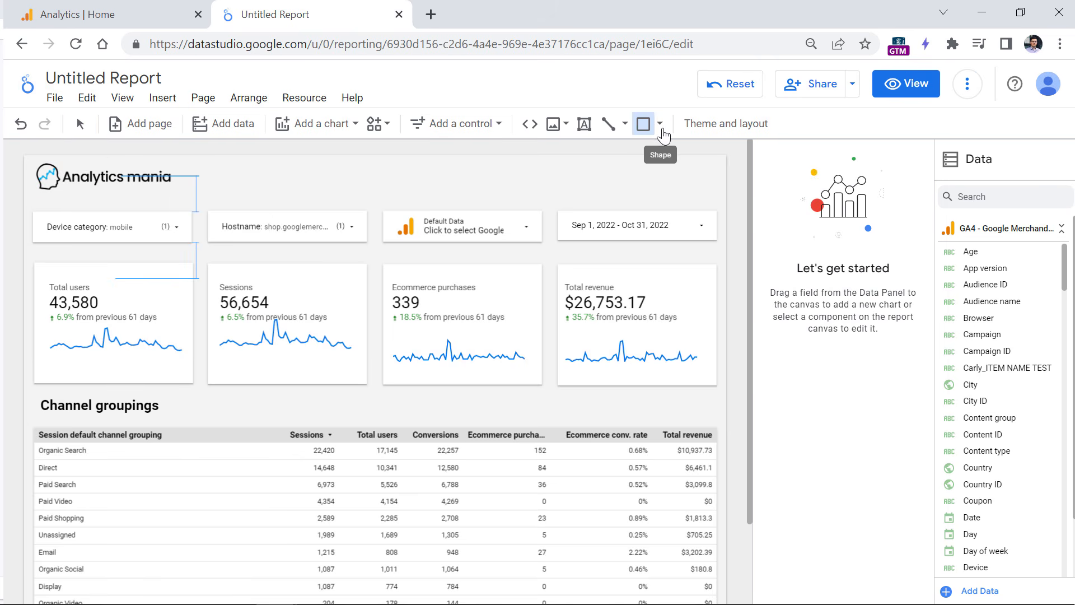
- Draw a rectangle across the full width of the page header and fill it with dark gray
click(658, 125)
click(682, 162)
drag(22, 157, 733, 198)
click(781, 222)
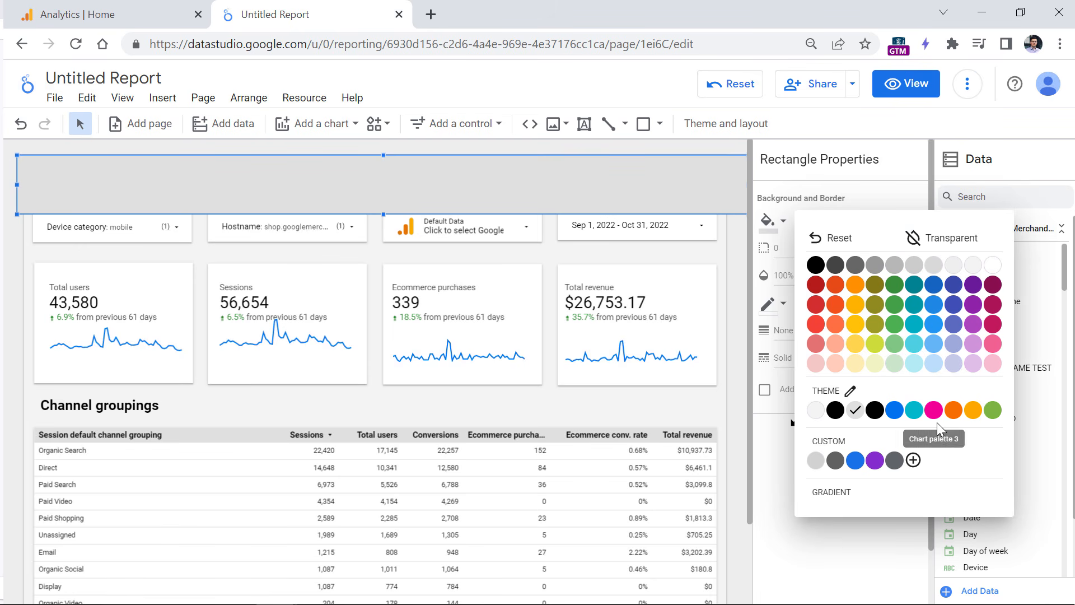
click(856, 264)
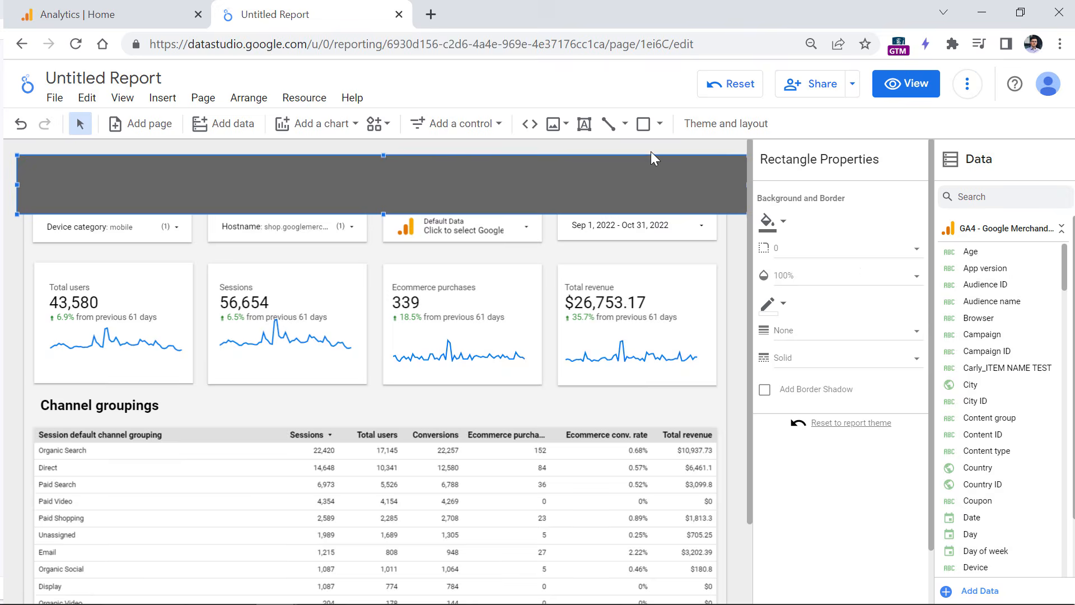
- Shift the gray header rectangle up, place it behind the logo, and reduce its height to clear the controls
drag(629, 183, 628, 176)
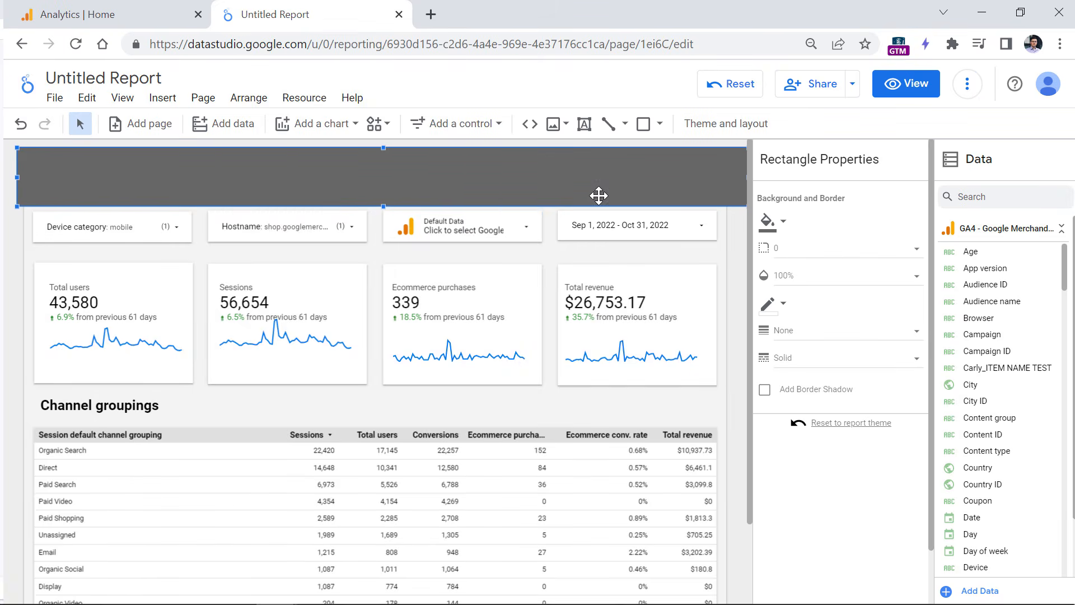
click(249, 97)
mouse_move(287, 136)
click(448, 204)
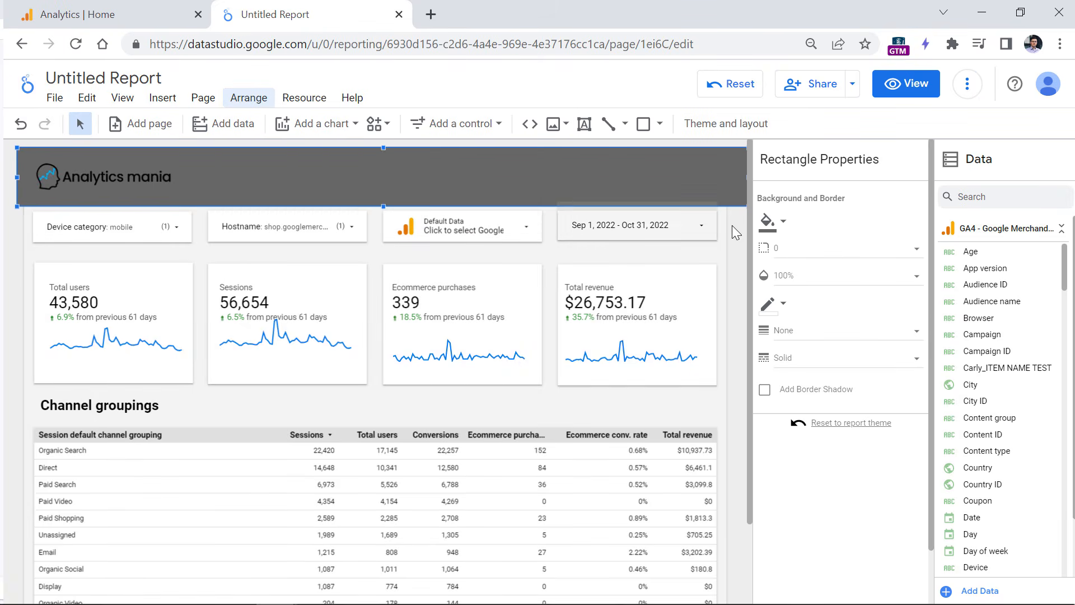
click(369, 178)
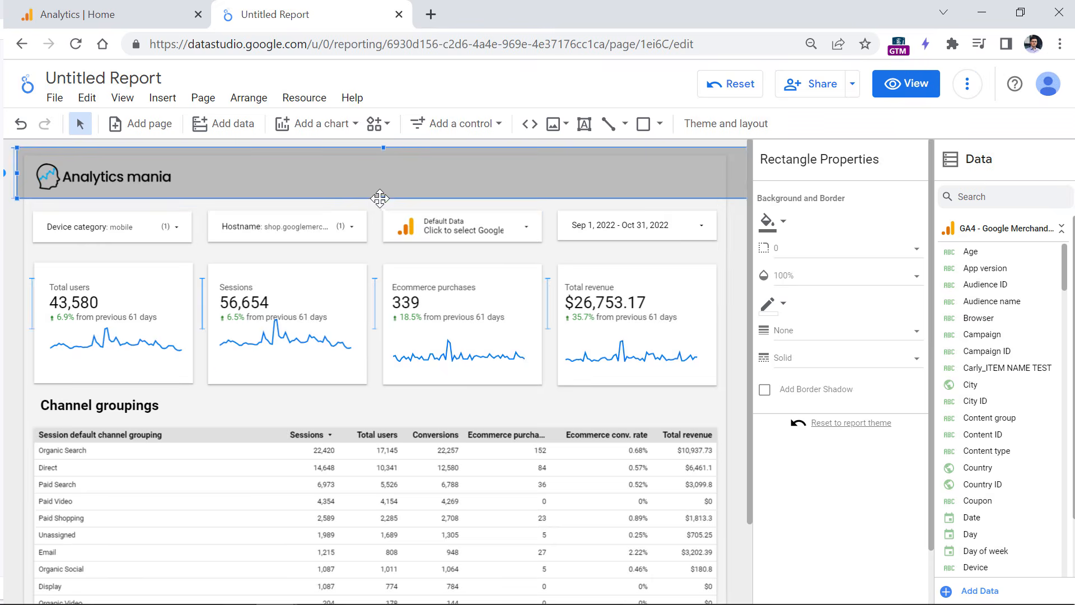
- Replace the dark logo on the gray header with its white version
click(108, 177)
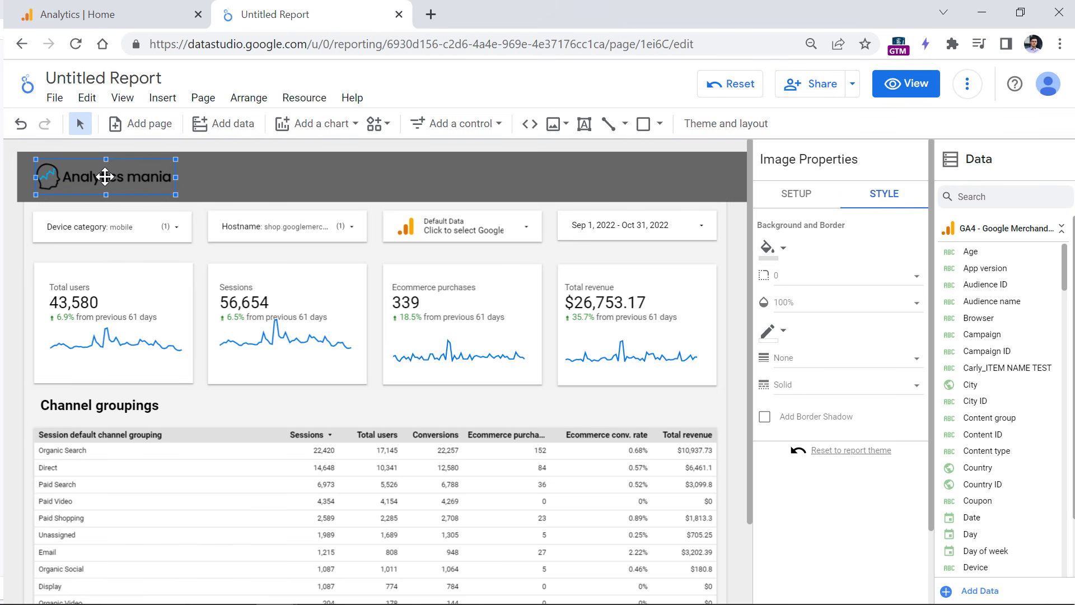
click(209, 168)
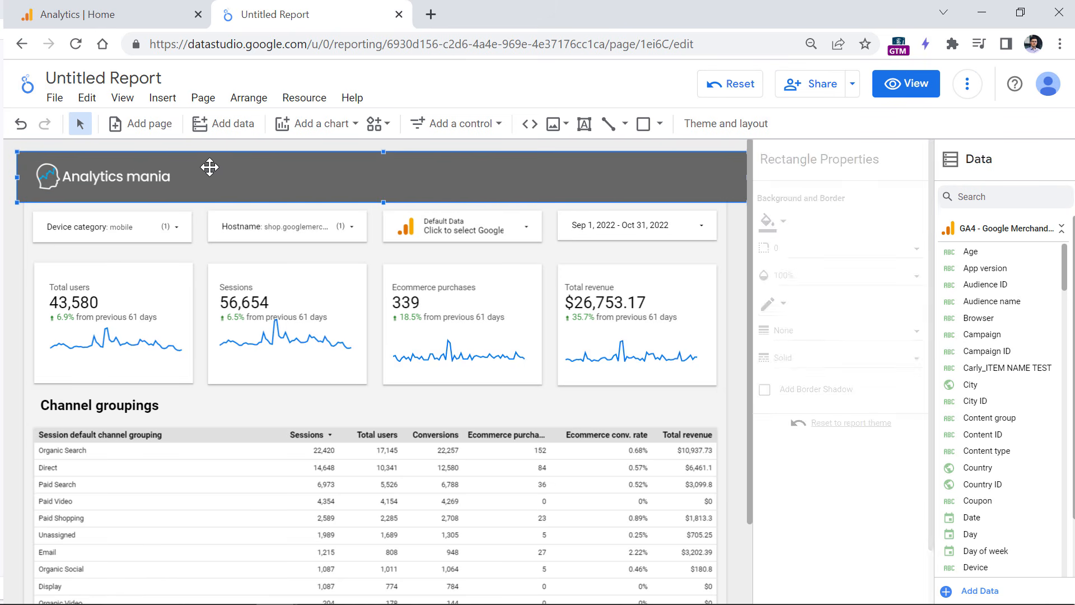
click(214, 143)
click(226, 167)
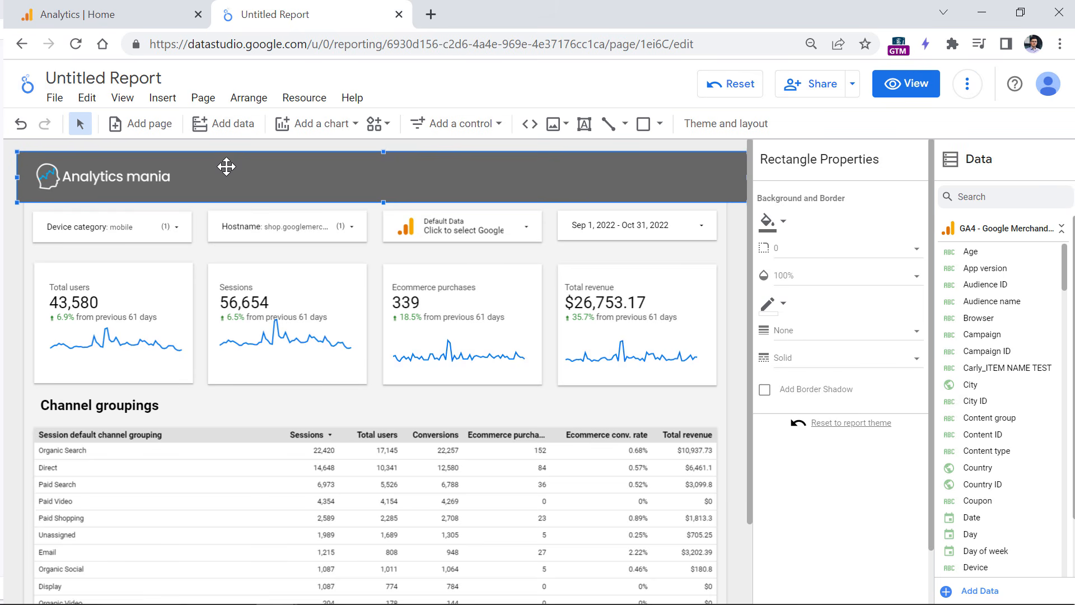
click(216, 146)
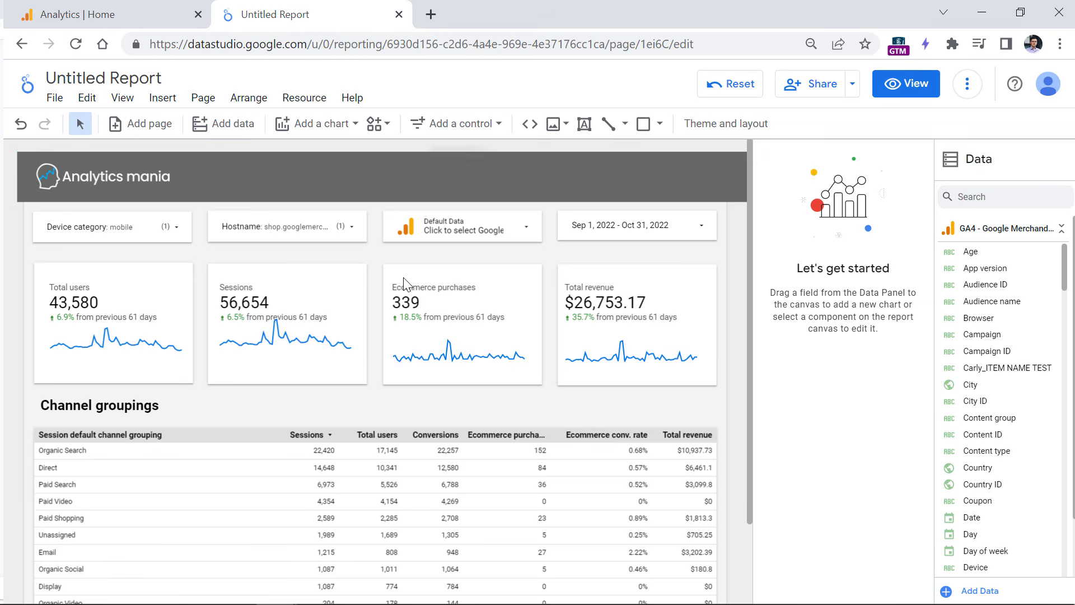
- Rename the report as GA4 dashboard and preview the whole page in view mode
click(101, 78)
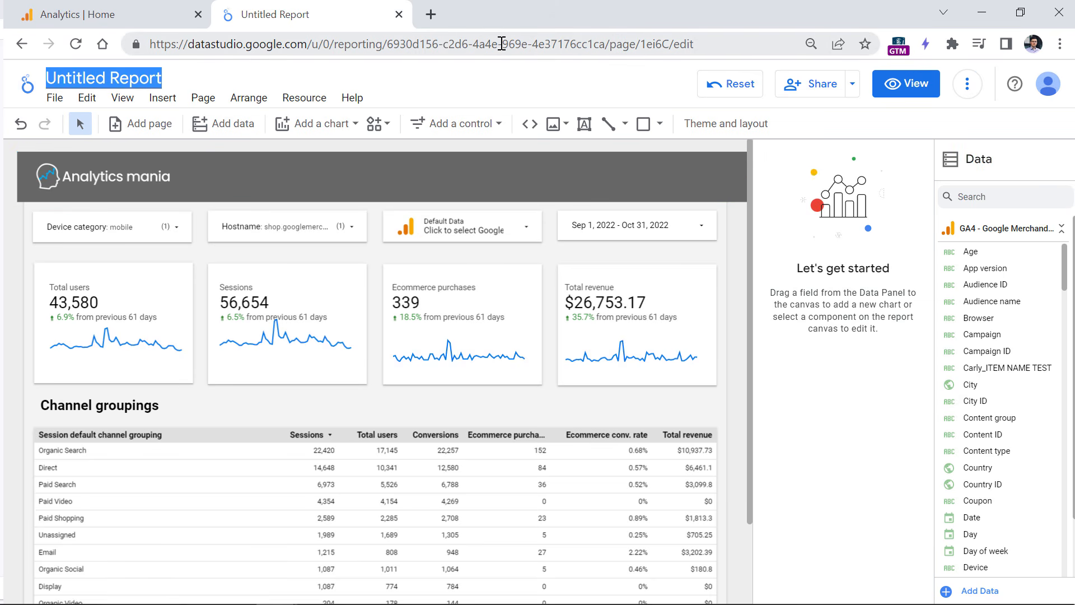
text(GA4 dashboard)
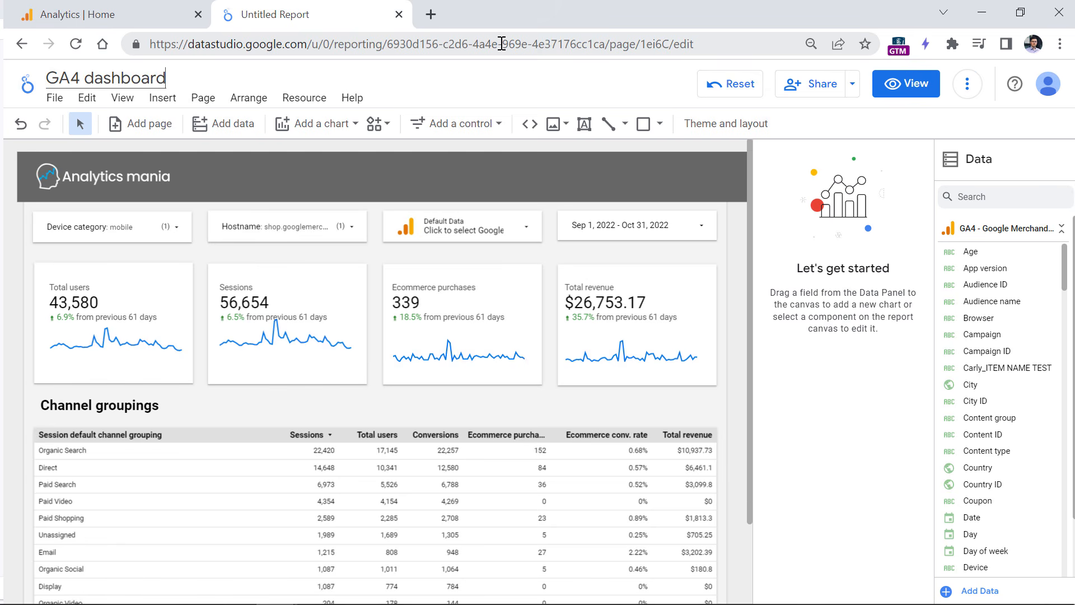
click(908, 84)
scroll(381, 215, down, 4)
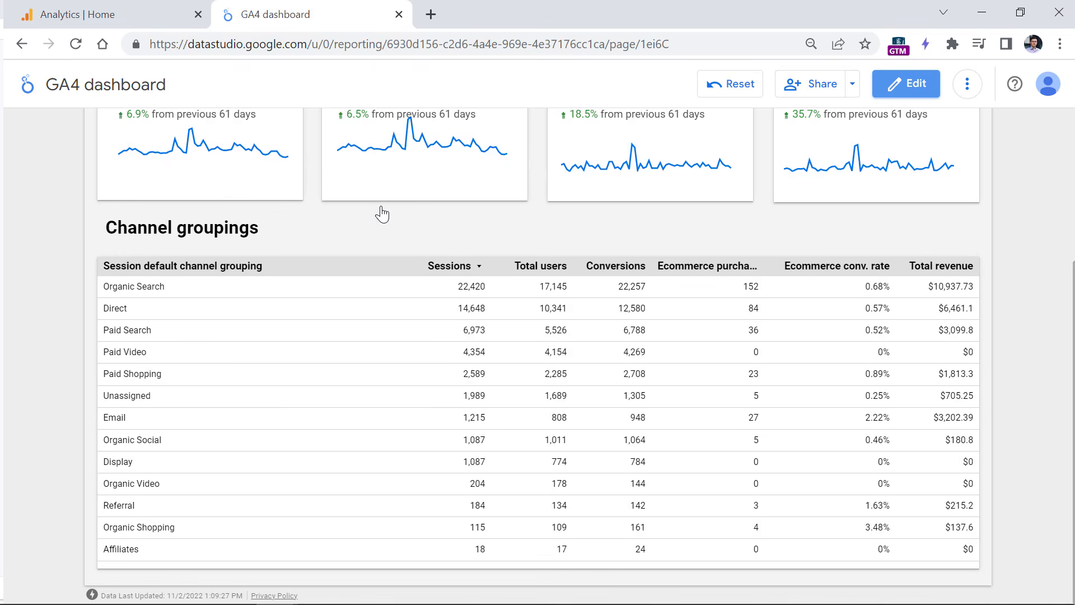
scroll(382, 215, up, 4)
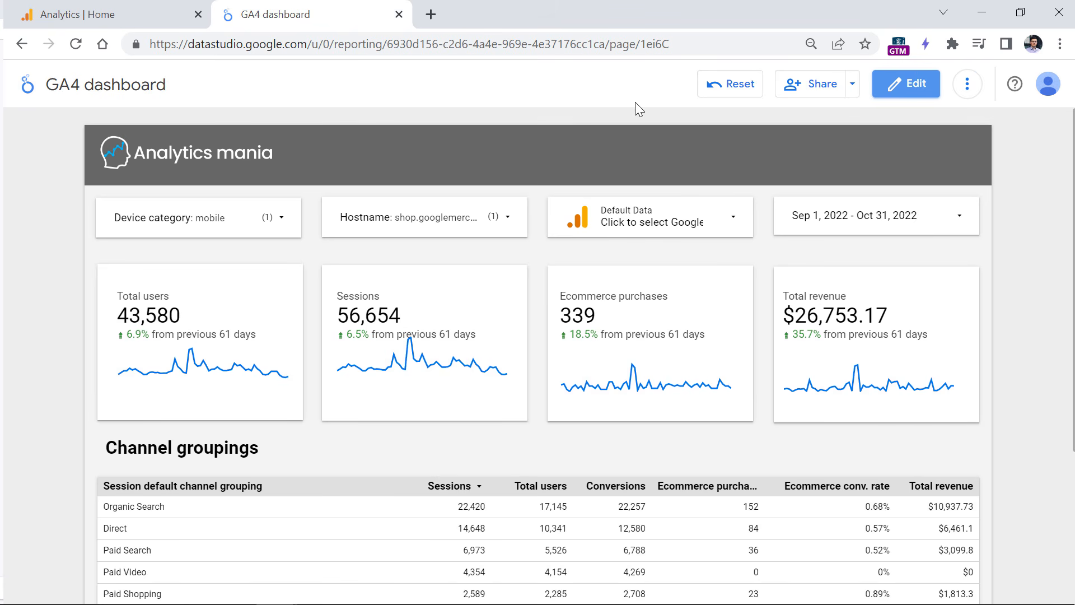
- Return to edit mode and add a second page to the report
click(911, 93)
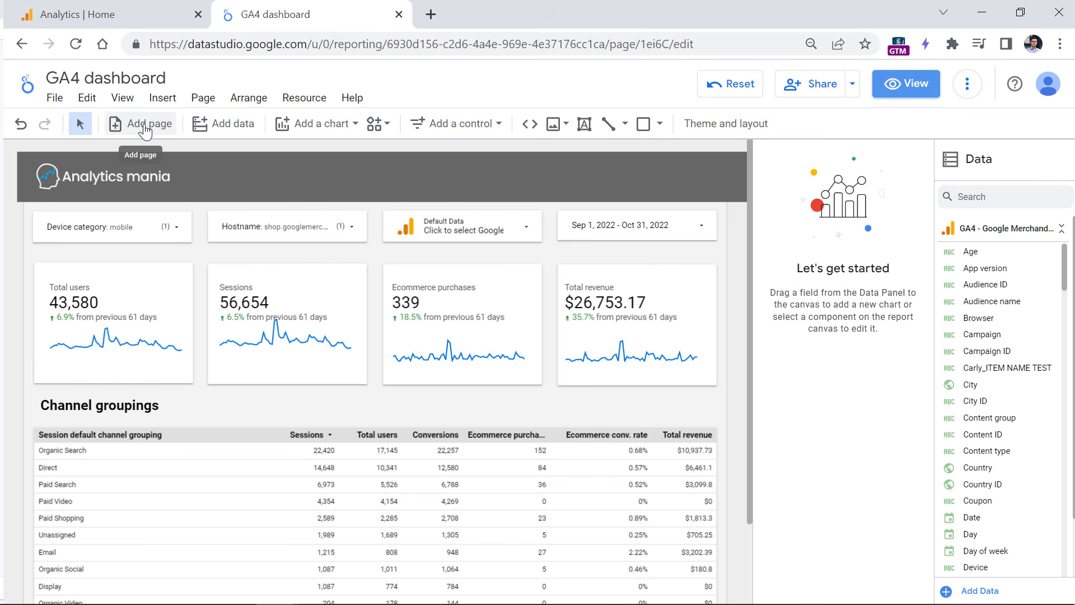
click(147, 126)
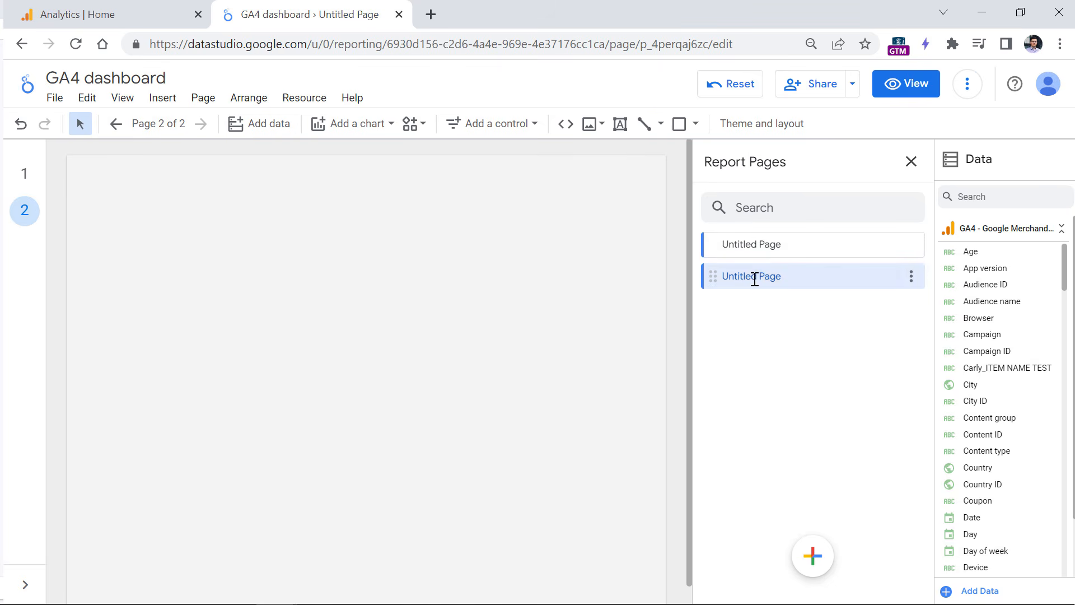
- Rename the report's first page to General overview of traffic and close the list of report pages
click(747, 256)
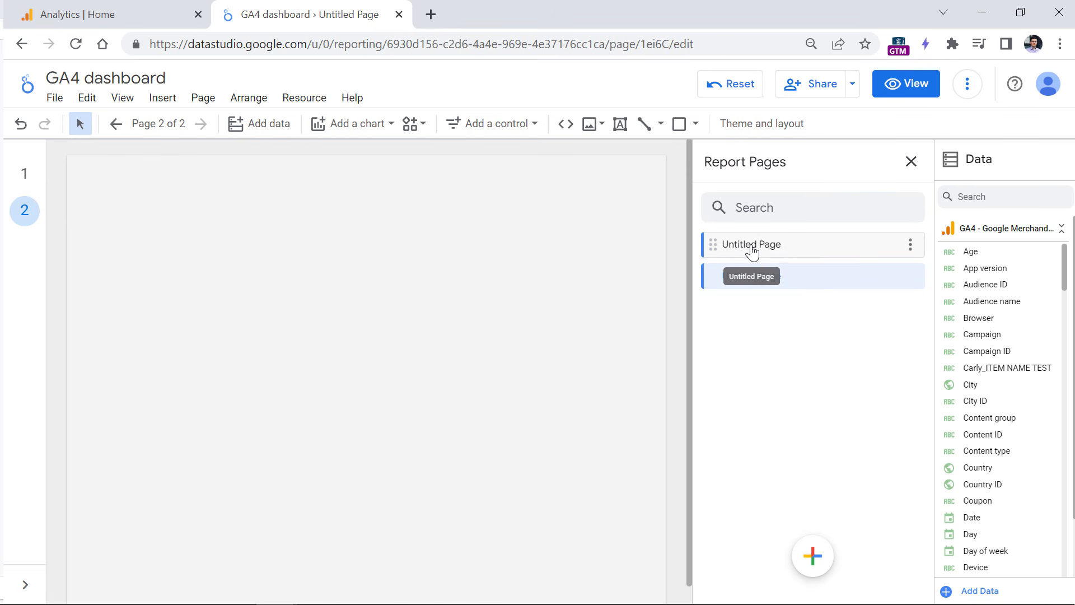
click(790, 240)
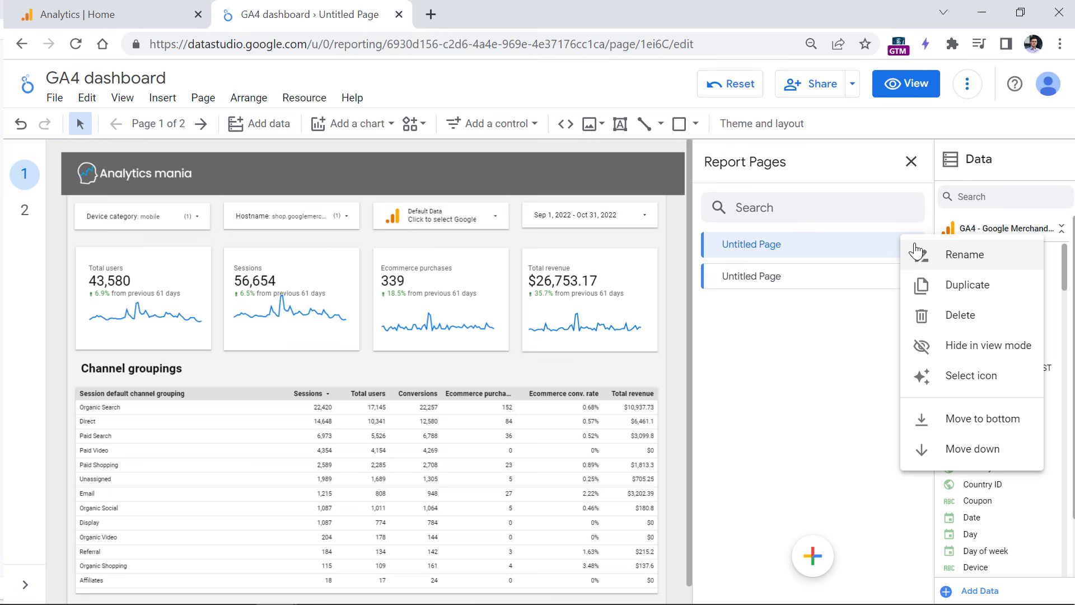
click(954, 260)
click(913, 246)
click(953, 261)
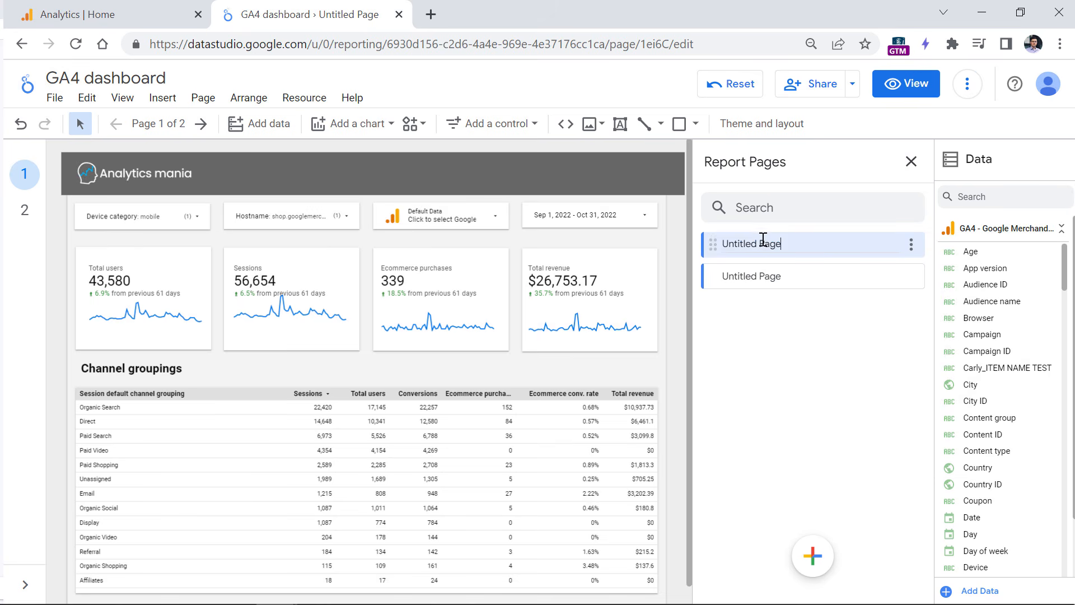
drag(781, 243, 723, 244)
text(General overive)
key(BackSpace)
key(BackSpace)
key(BackSpace)
text(view of traffic)
click(770, 277)
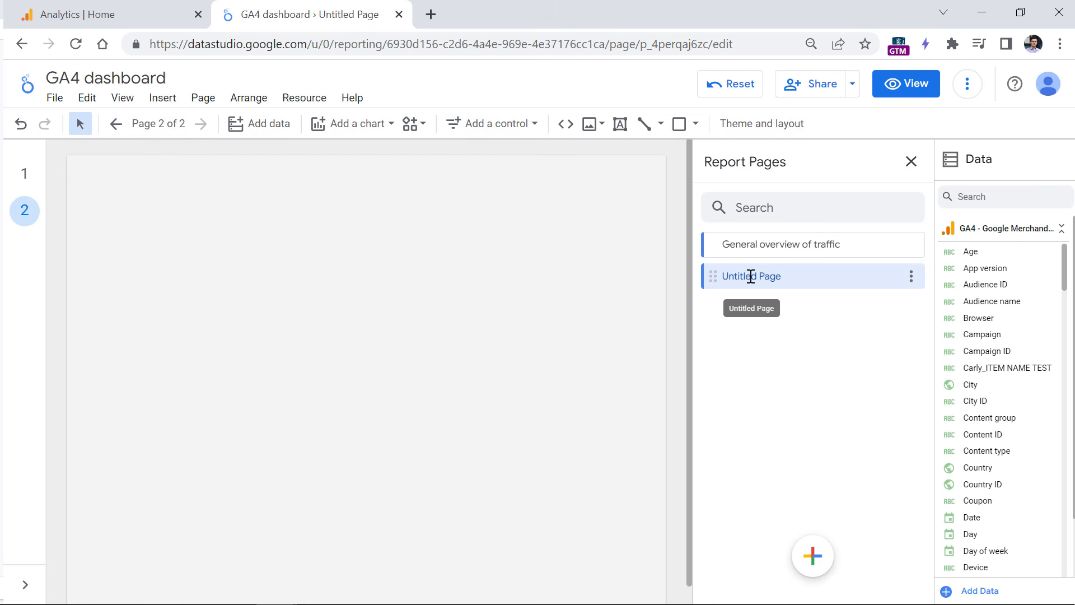
click(911, 162)
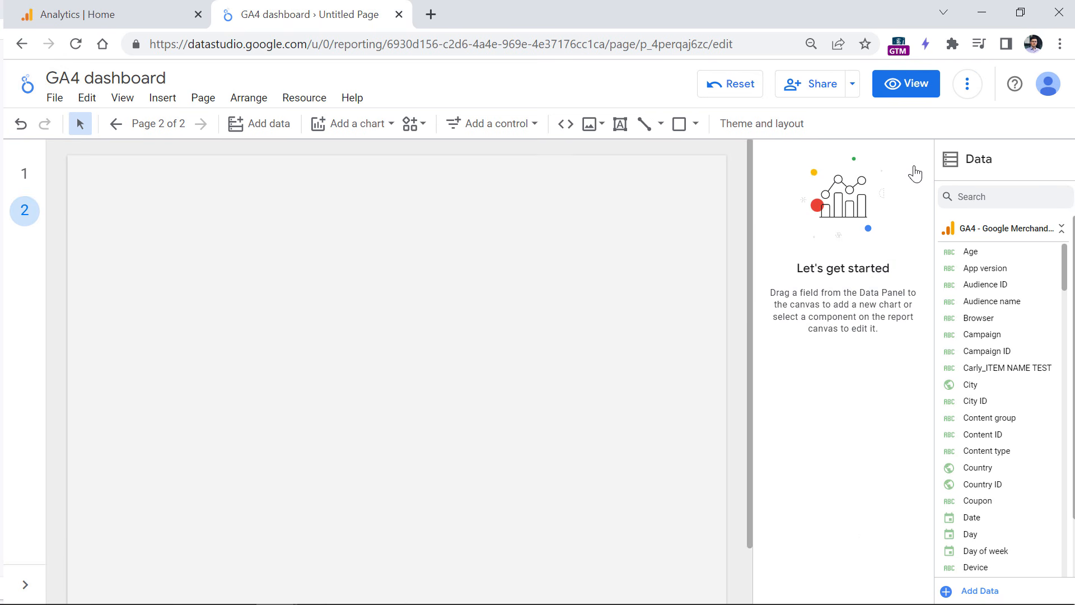
- Switch between the two report pages, then check the page navigation in view mode and collapse it
click(24, 173)
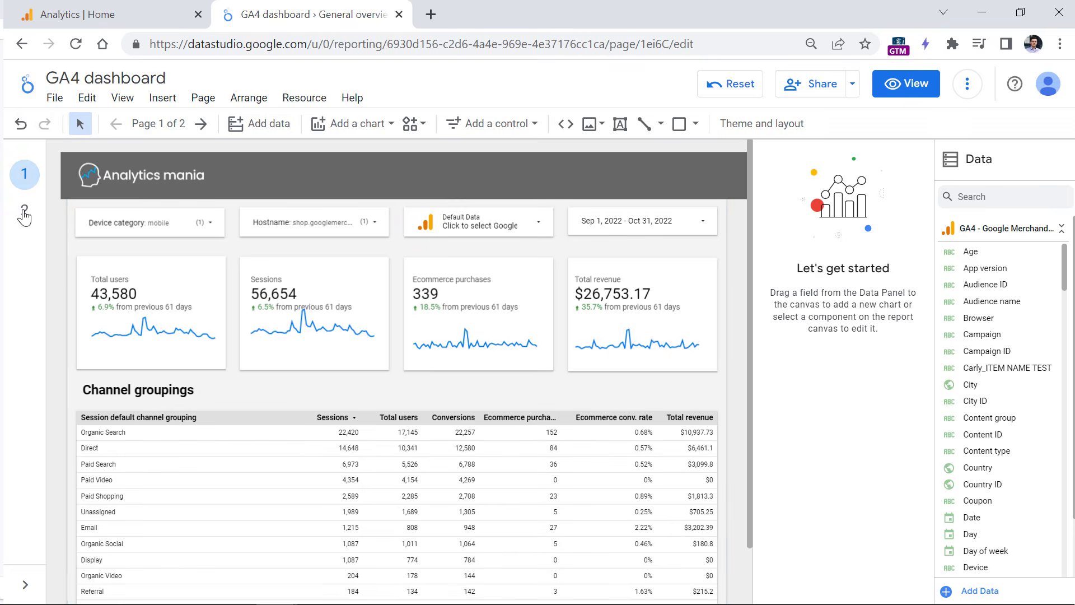
click(23, 211)
click(24, 178)
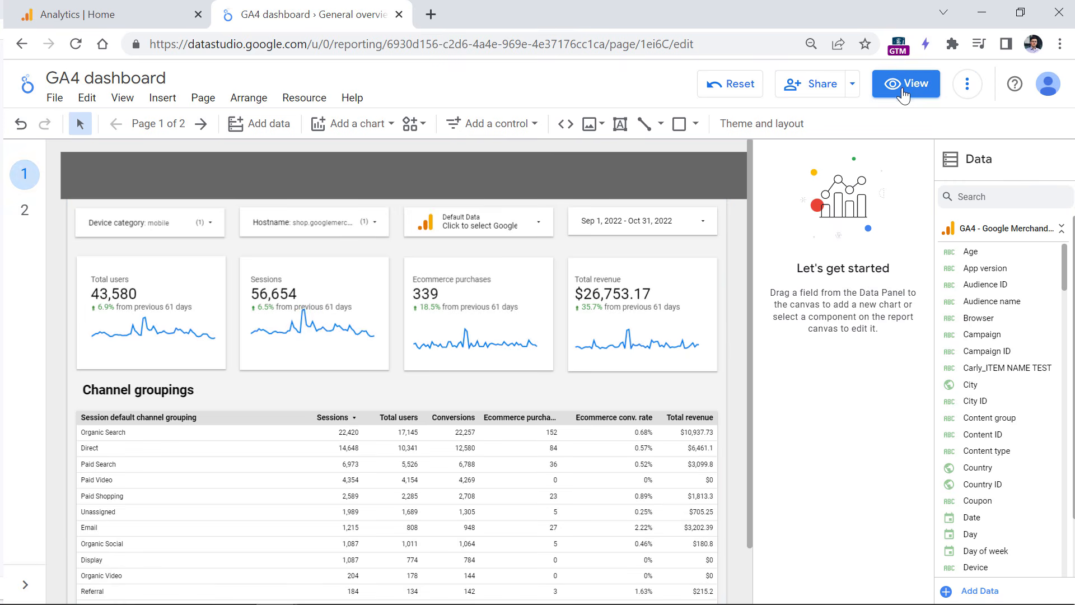
click(907, 87)
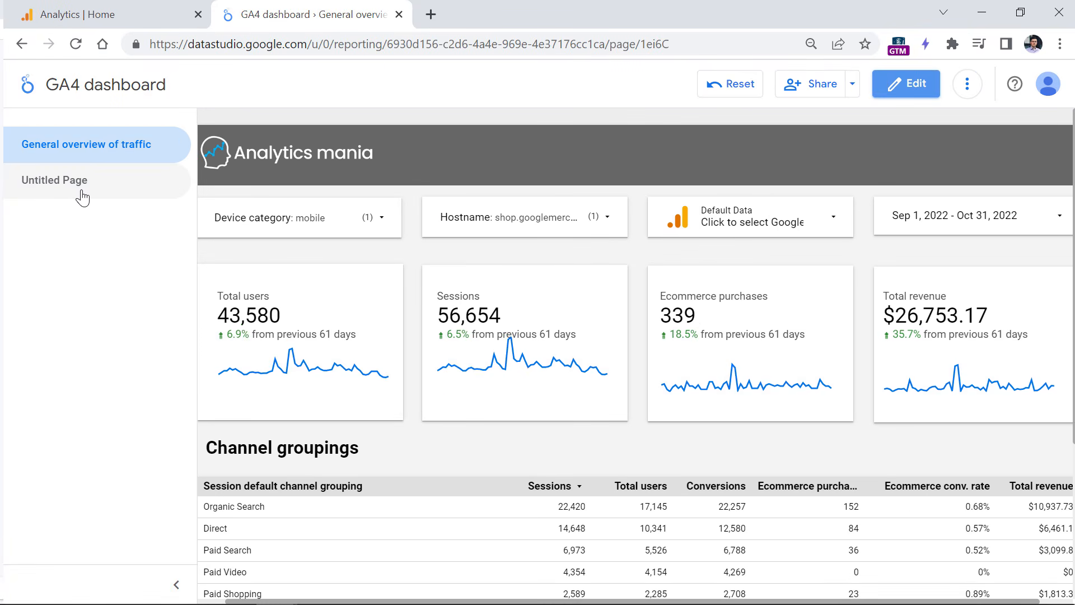
click(176, 585)
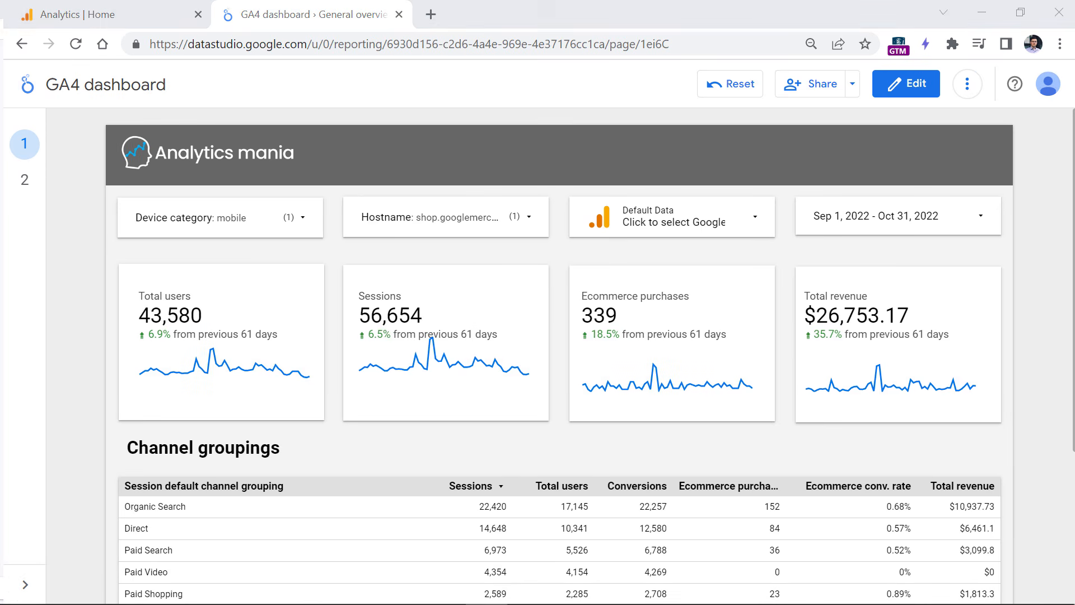
- Review the options for sharing the report with people, including the access levels, and close them without sending an invitation
click(816, 88)
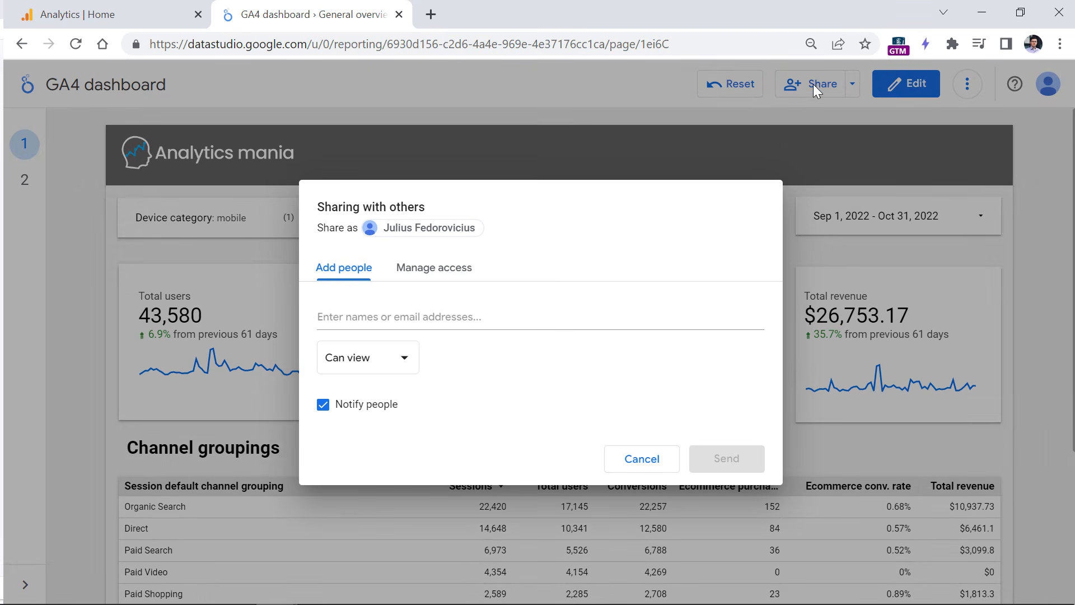
click(432, 316)
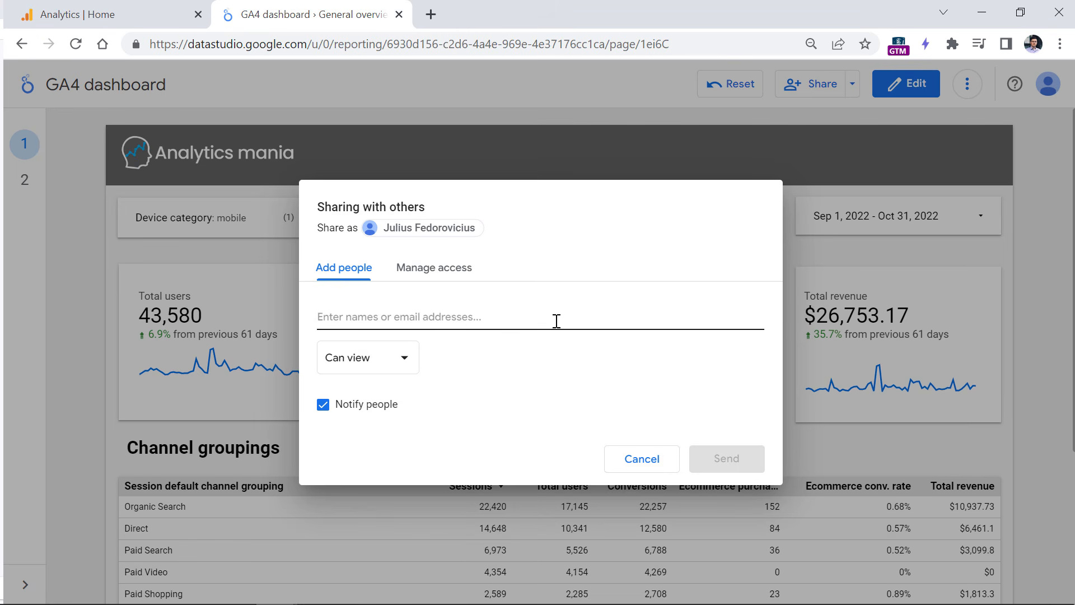
click(414, 363)
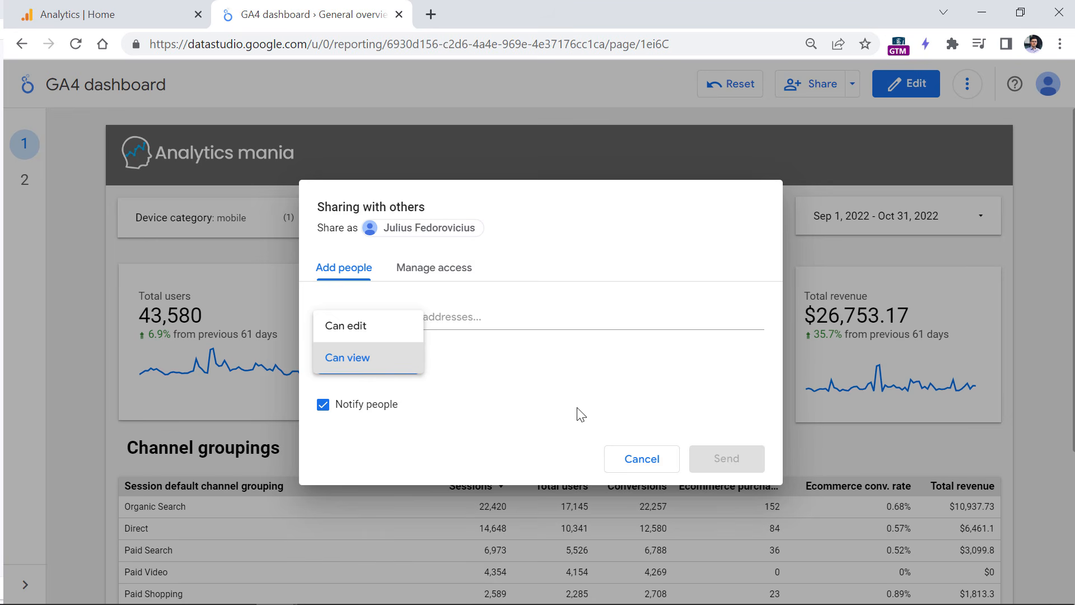
key(Escape)
key(Escape)
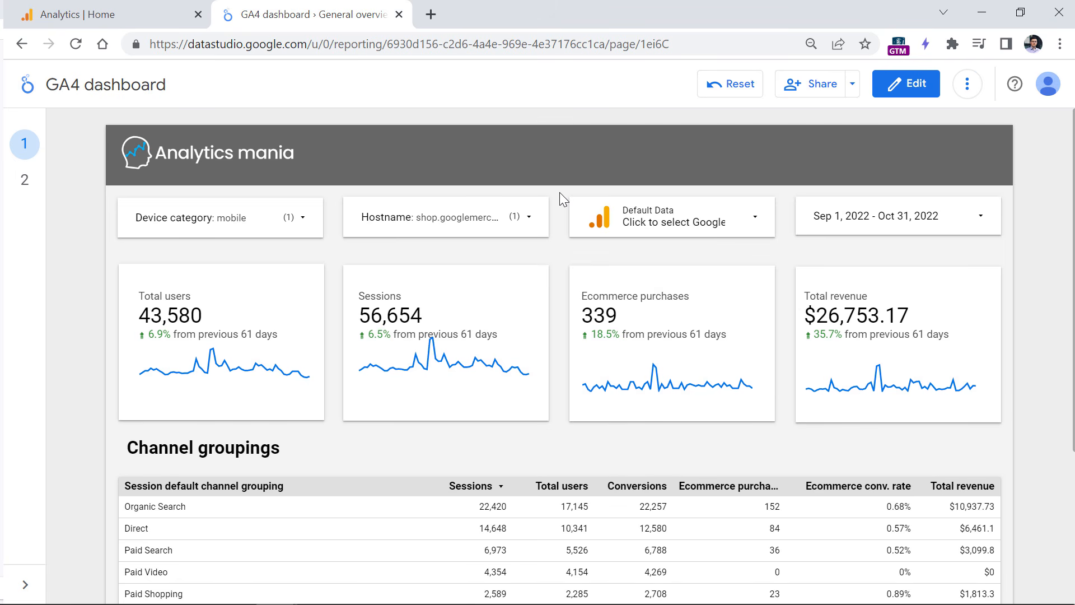
- Review the settings for scheduling email delivery of the report, close them without scheduling, and return to edit mode
click(852, 87)
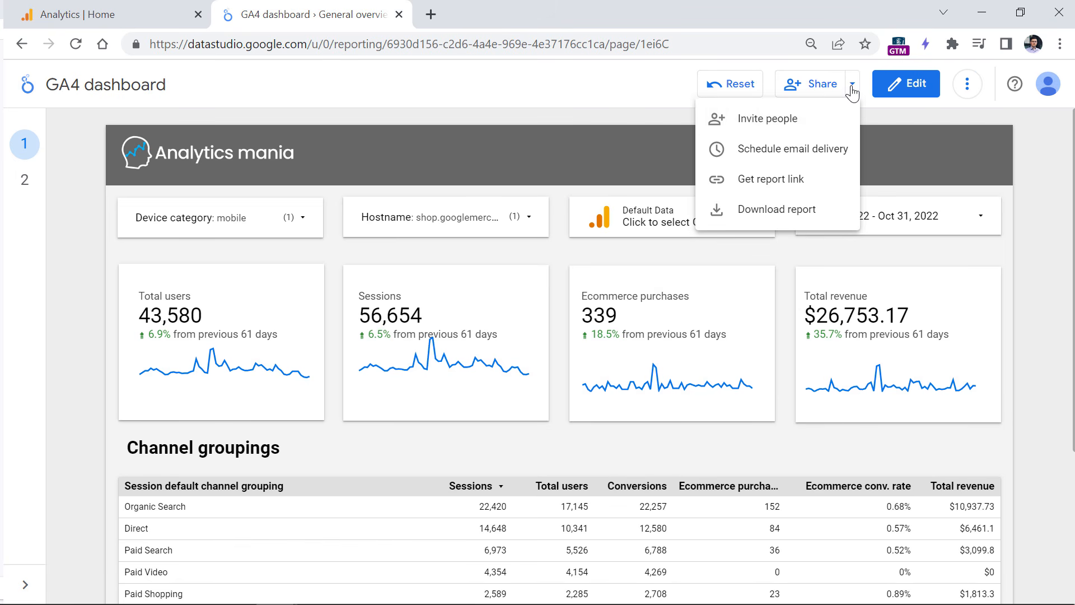
click(774, 161)
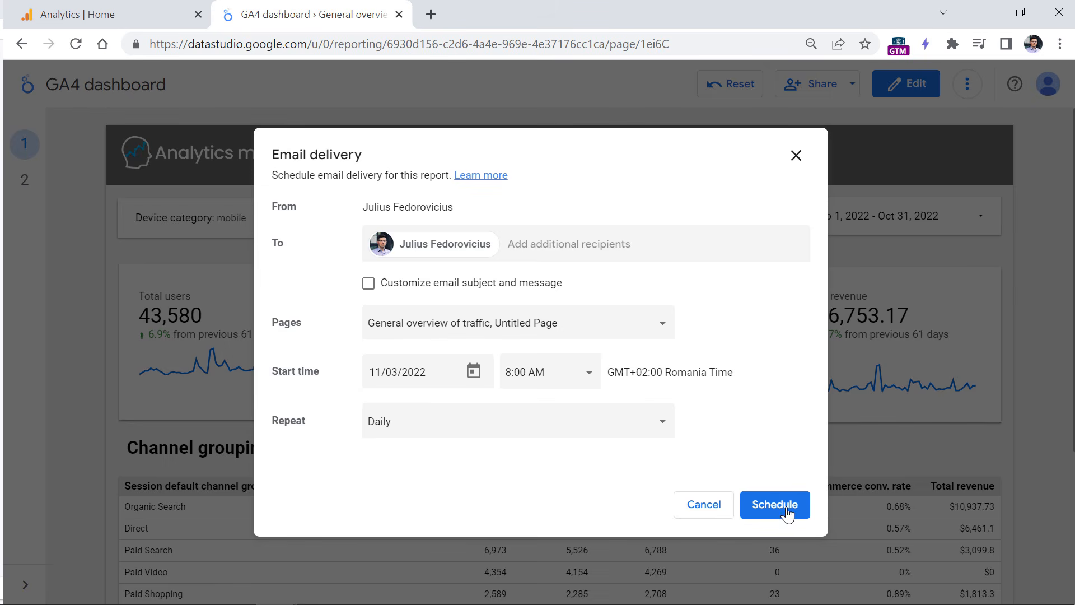
click(795, 155)
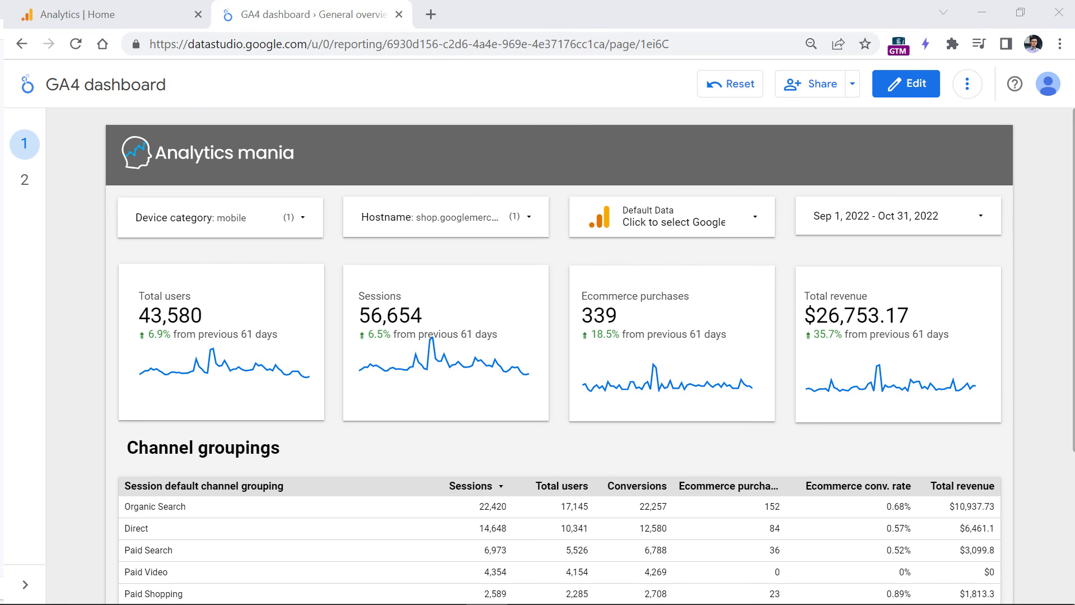
click(899, 94)
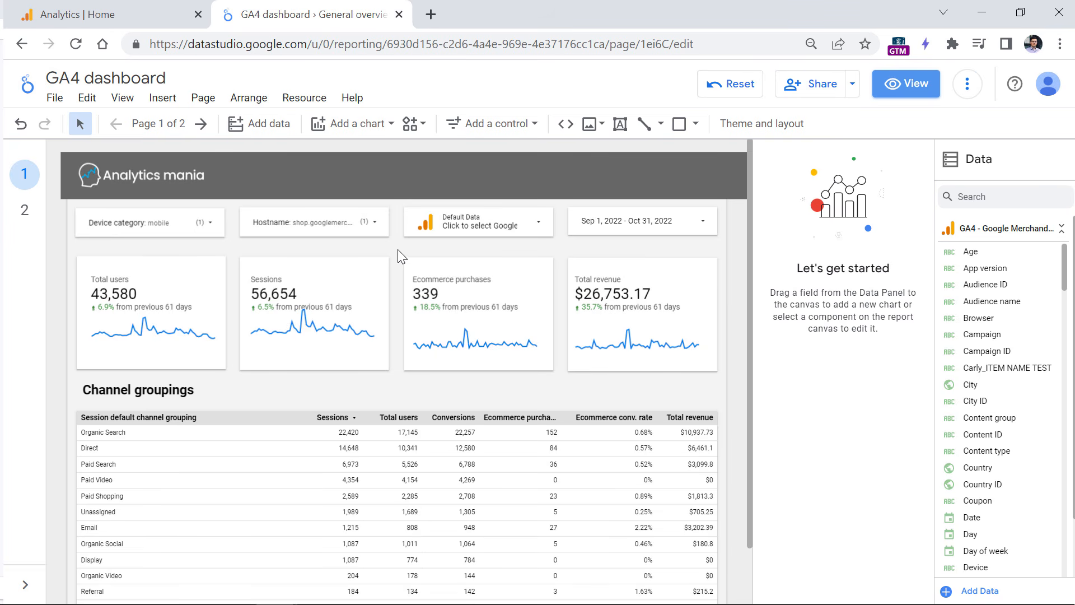
- Switch to the Google Analytics property and look into its Configure section
click(145, 16)
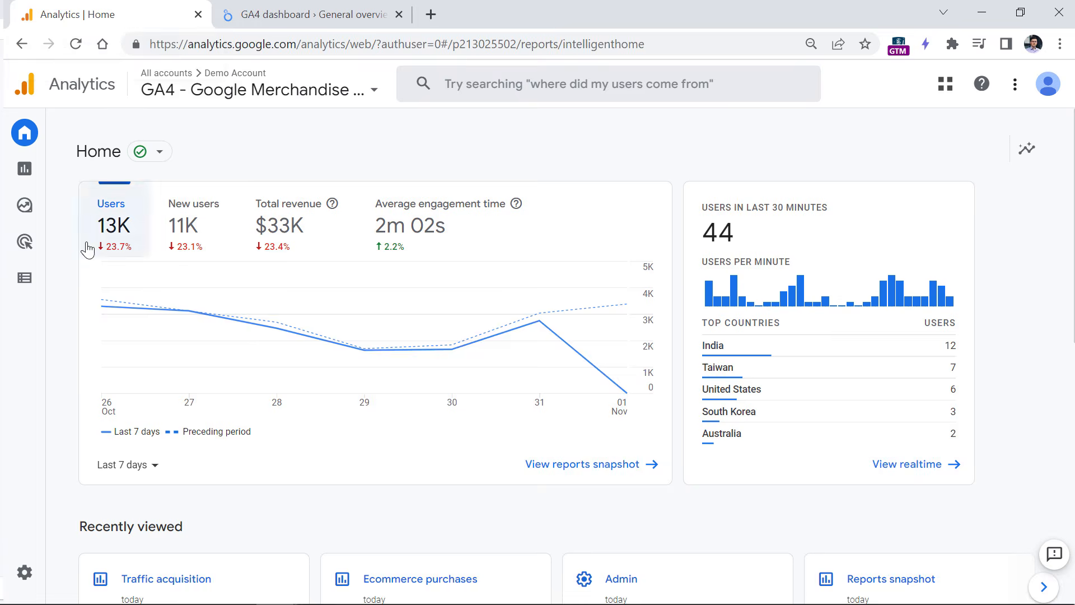
click(25, 278)
click(111, 217)
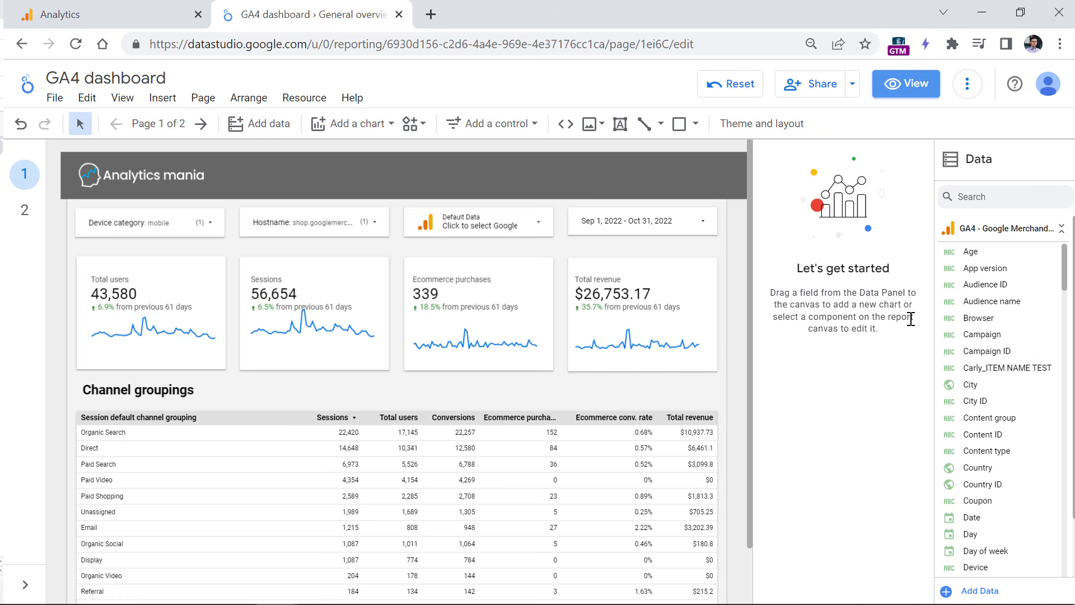
- Return to the Looker Studio report, look through the data source's dimensions and metrics, and select the Total revenue scorecard
click(334, 24)
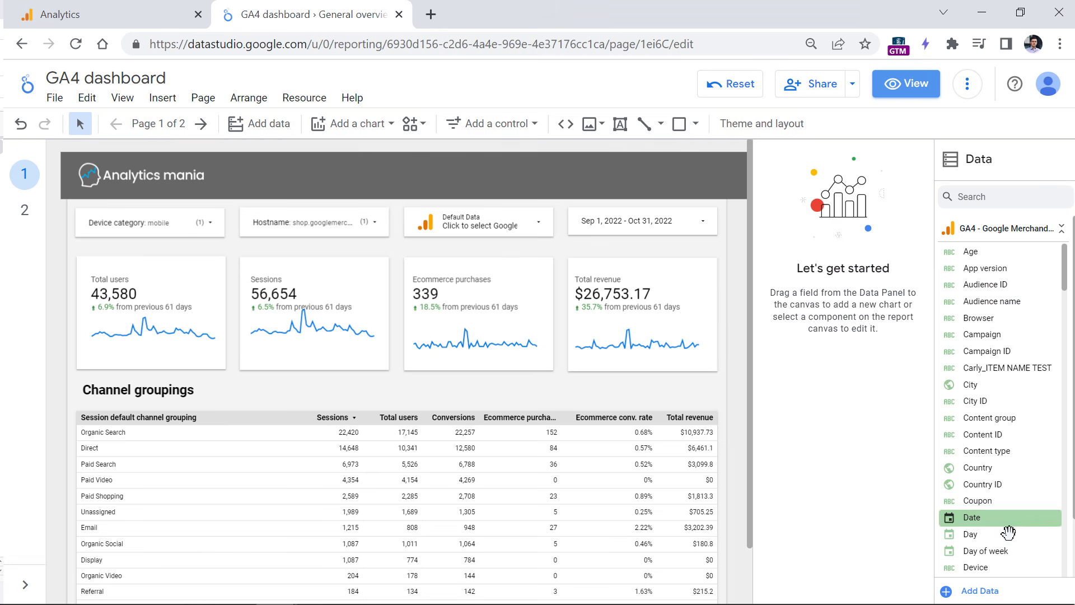
scroll(1001, 326, down, 3)
scroll(1000, 322, down, 10)
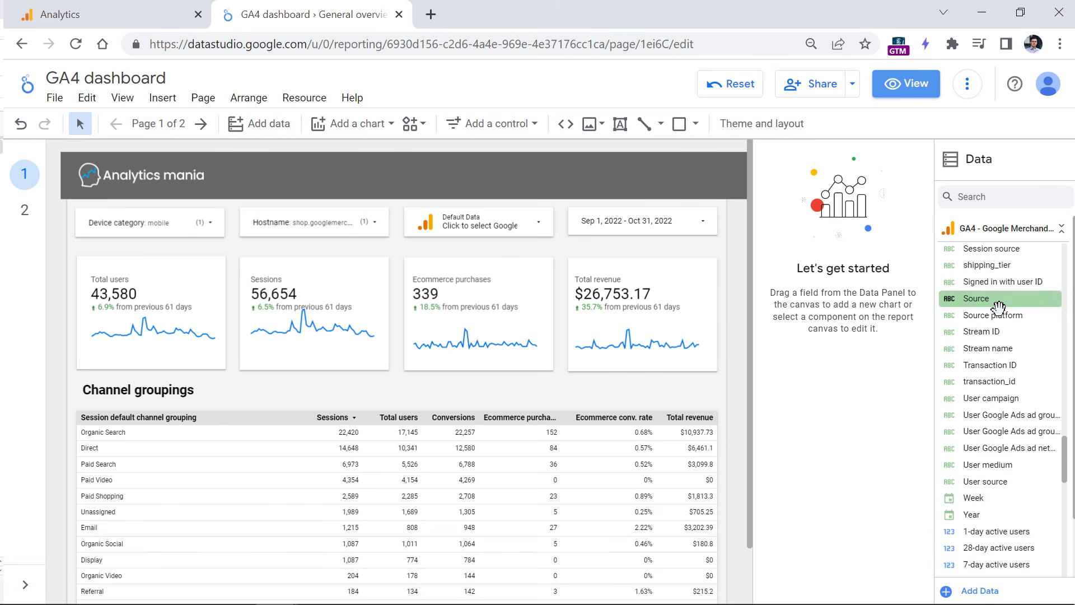
scroll(999, 325, down, 5)
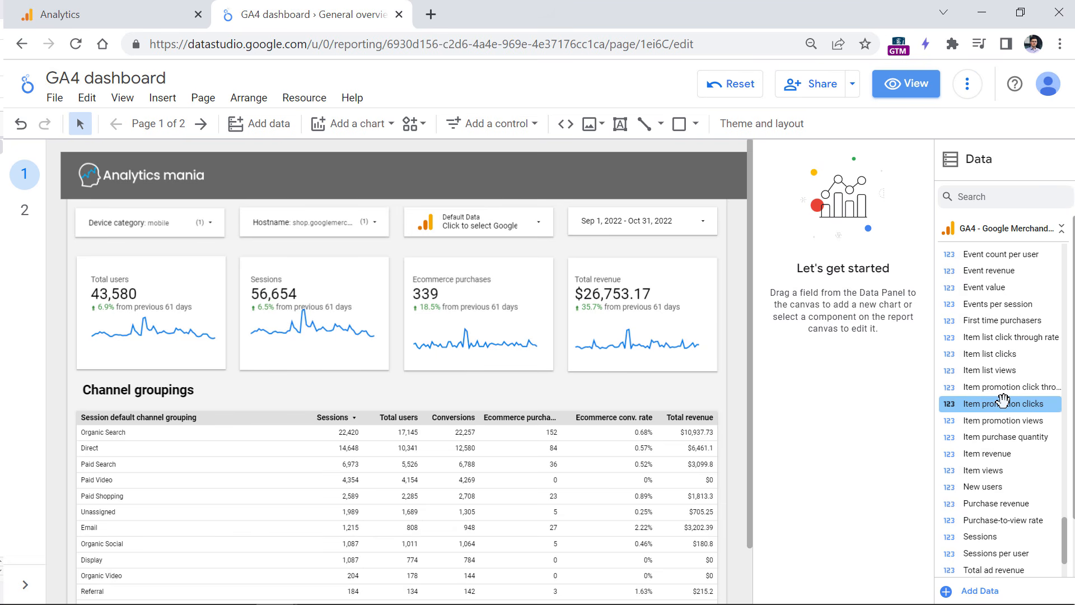
drag(1002, 399, 599, 294)
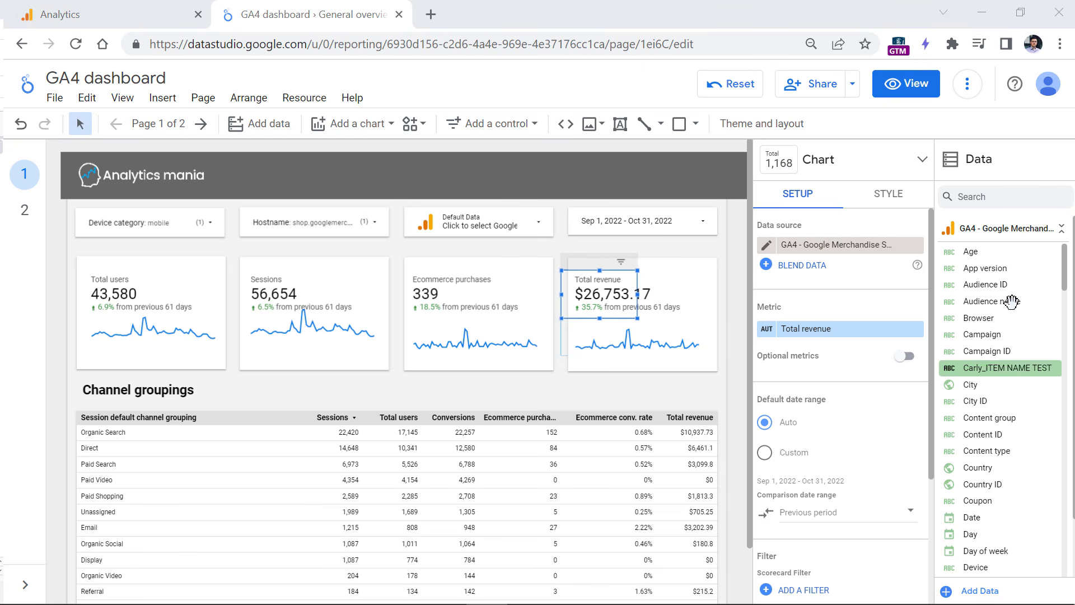
- Open the added GA4 - Google Merchandise Store data source for editing and refresh its fields
click(300, 99)
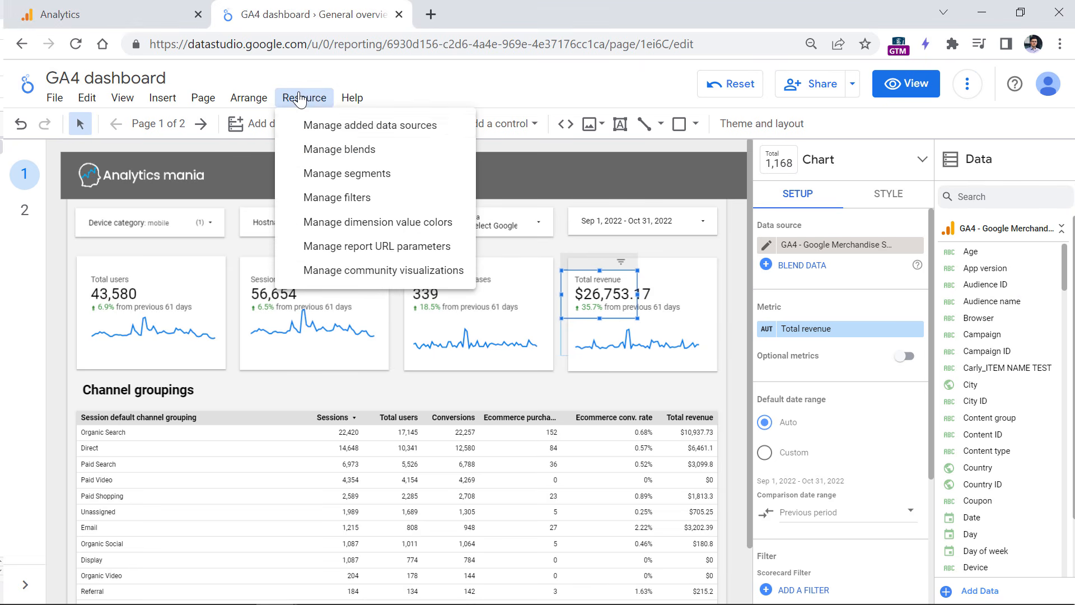
click(334, 131)
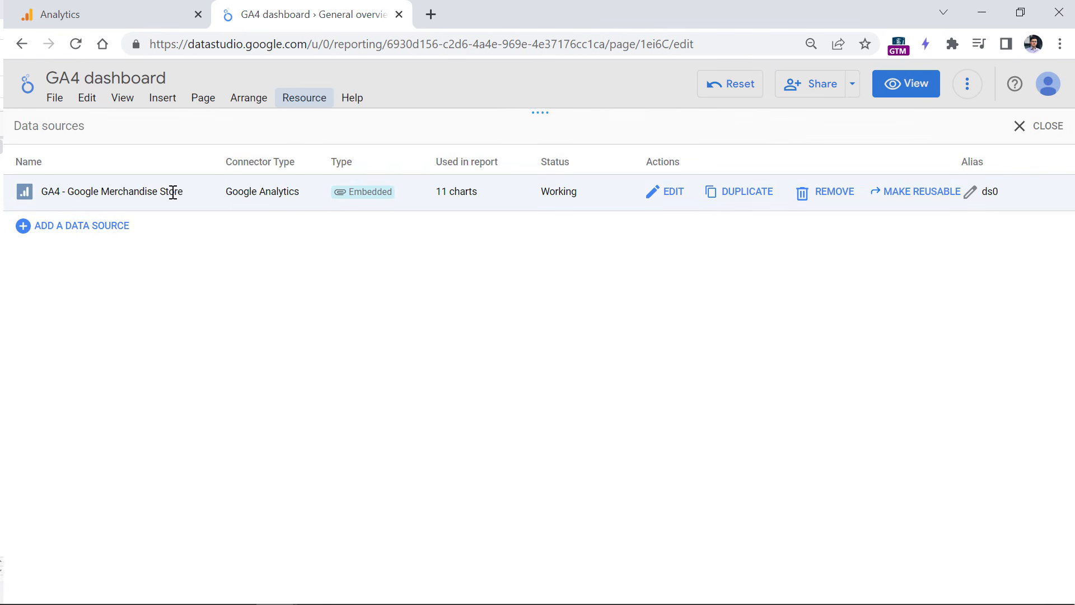
click(668, 195)
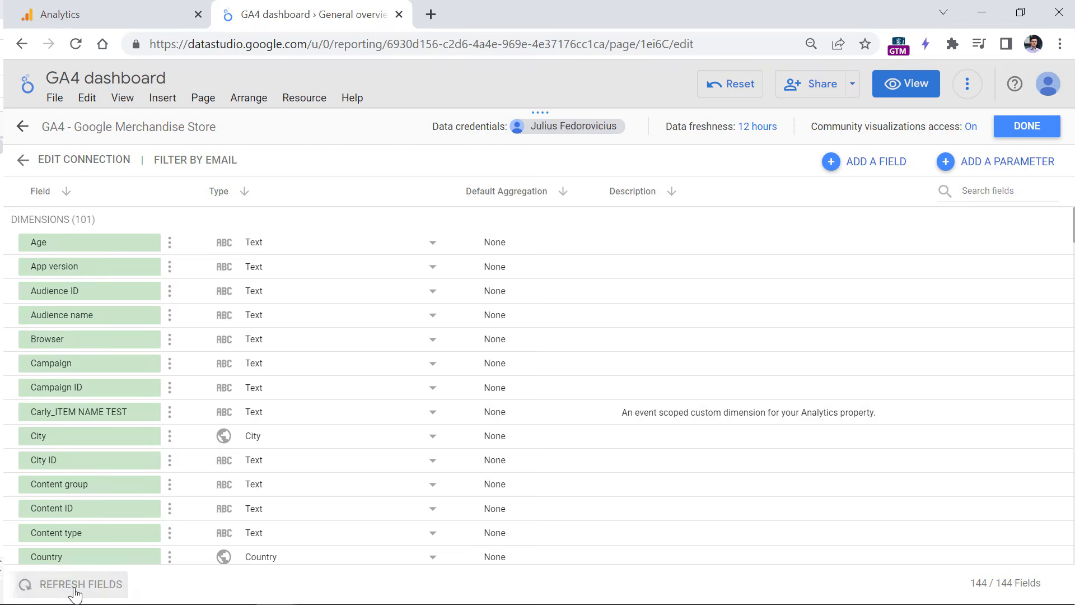
click(75, 588)
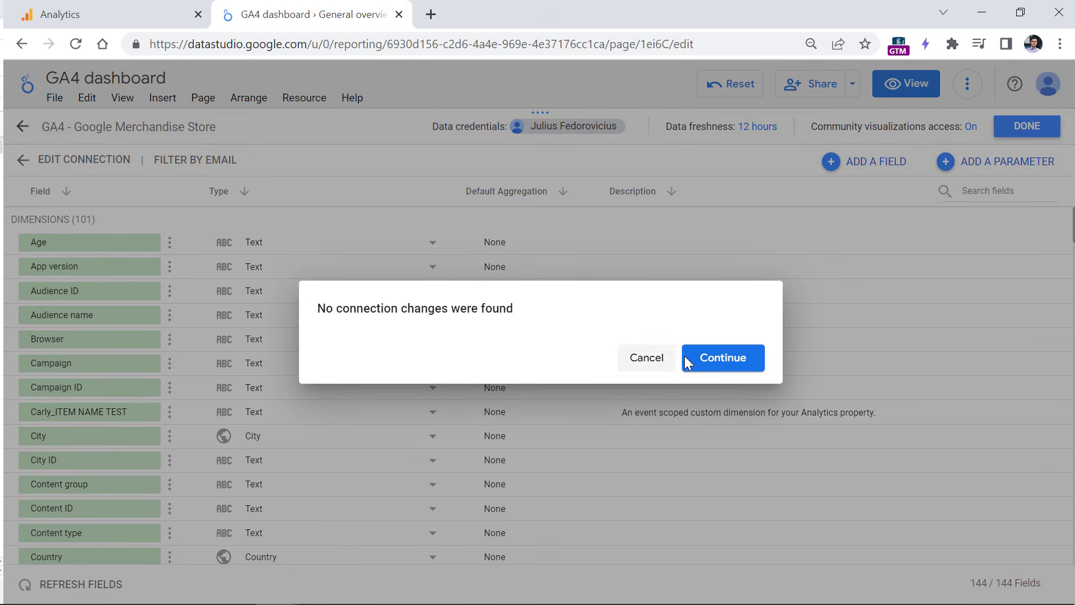
click(724, 360)
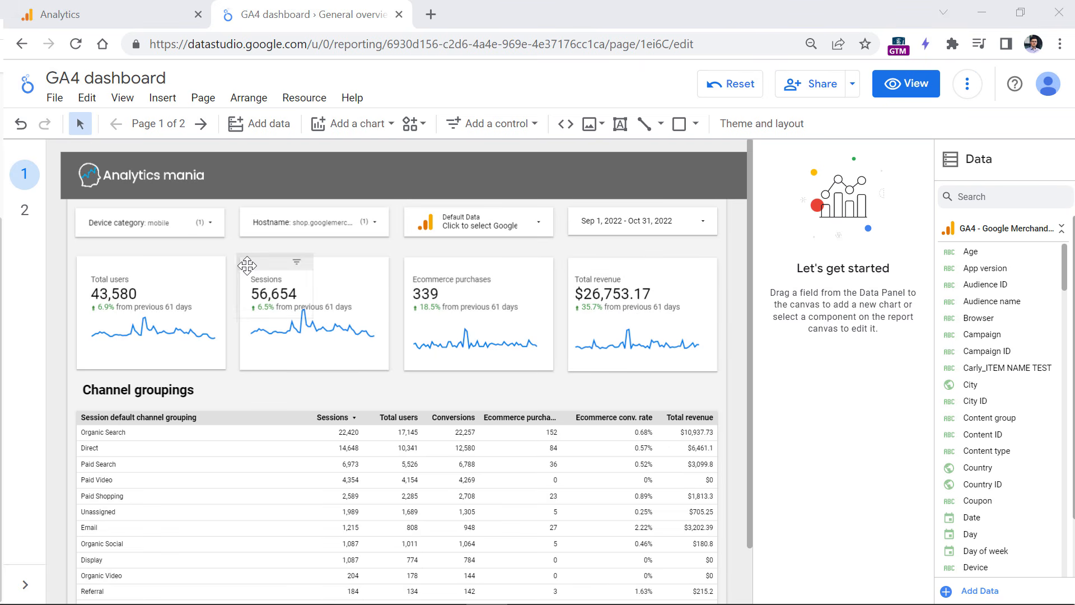
- Delete the Device category control from the dashboard
click(209, 218)
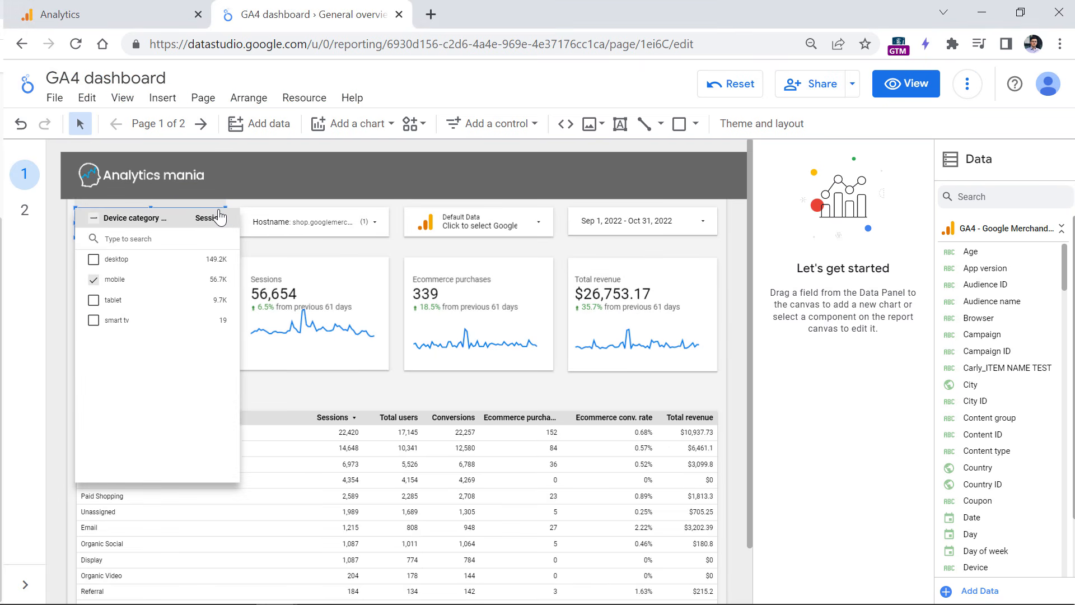
key(Delete)
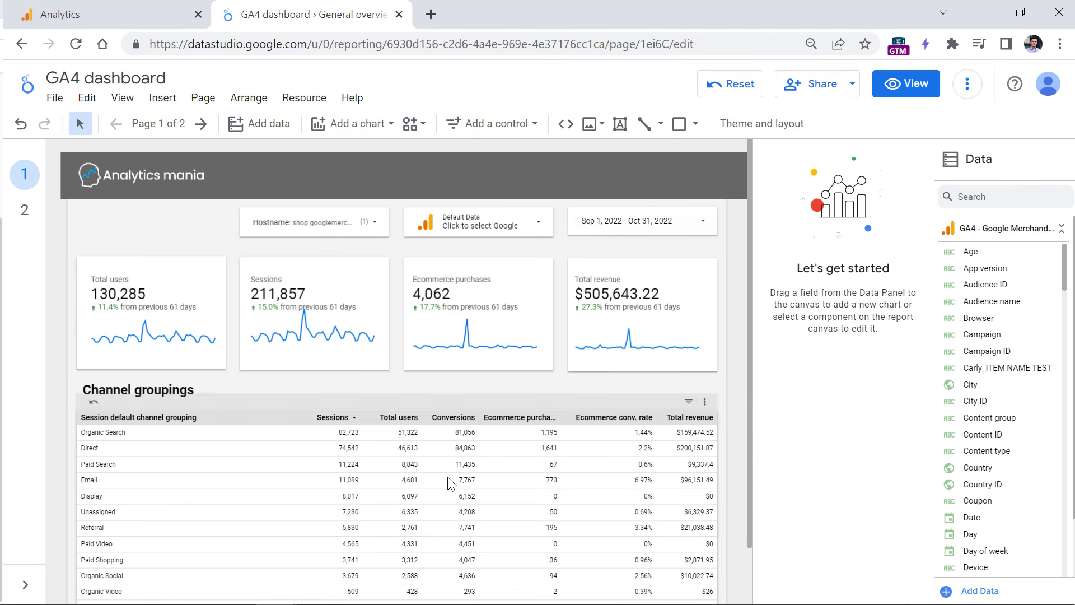
- Start a new filter named Mobile traffic for the Total revenue scorecard
mouse_move(667, 330)
mouse_down()
mouse_move(610, 274)
mouse_move(620, 275)
mouse_up()
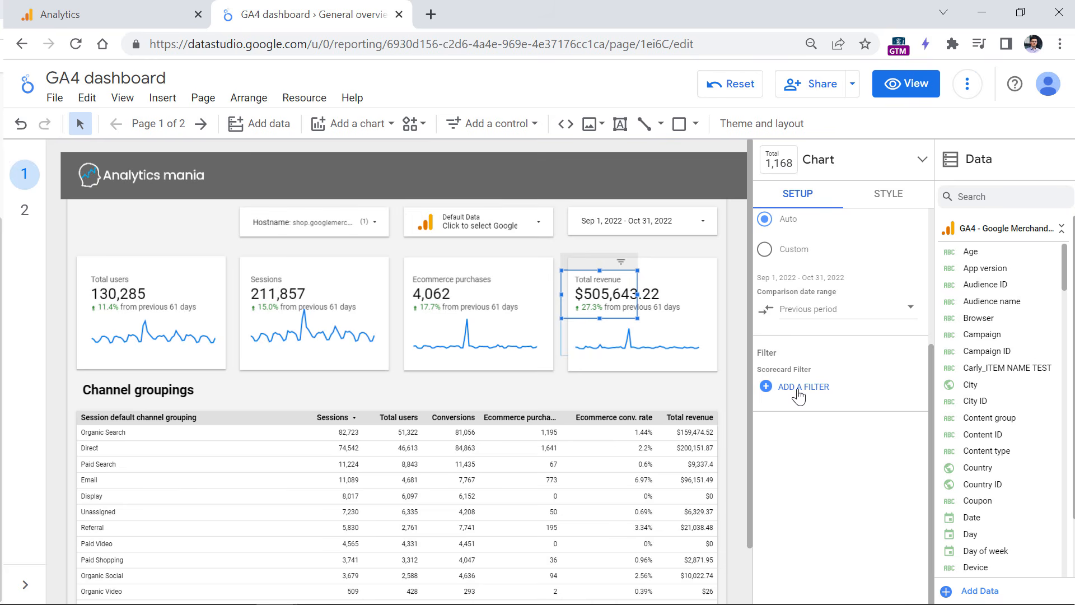
click(802, 393)
click(117, 369)
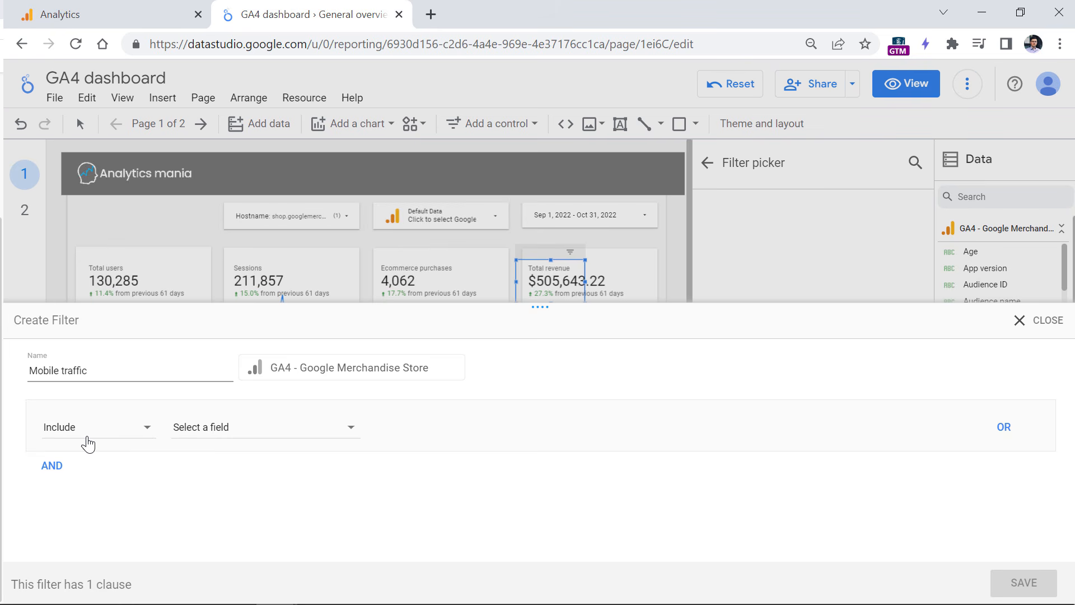
- Set the filter to include Device category equal to mobile, and save it
click(269, 433)
click(228, 373)
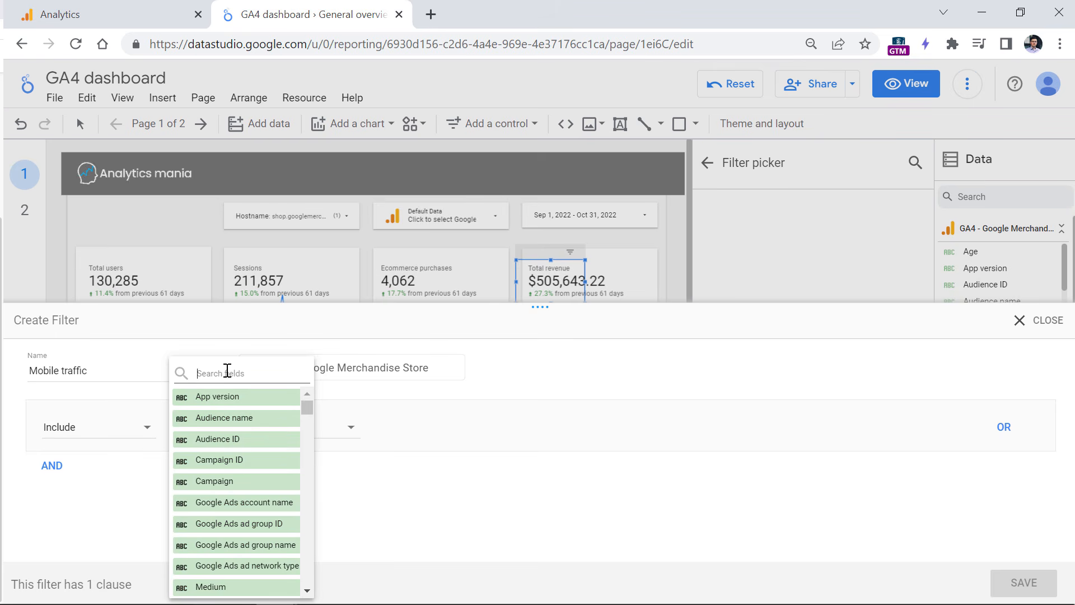
text(device)
click(228, 418)
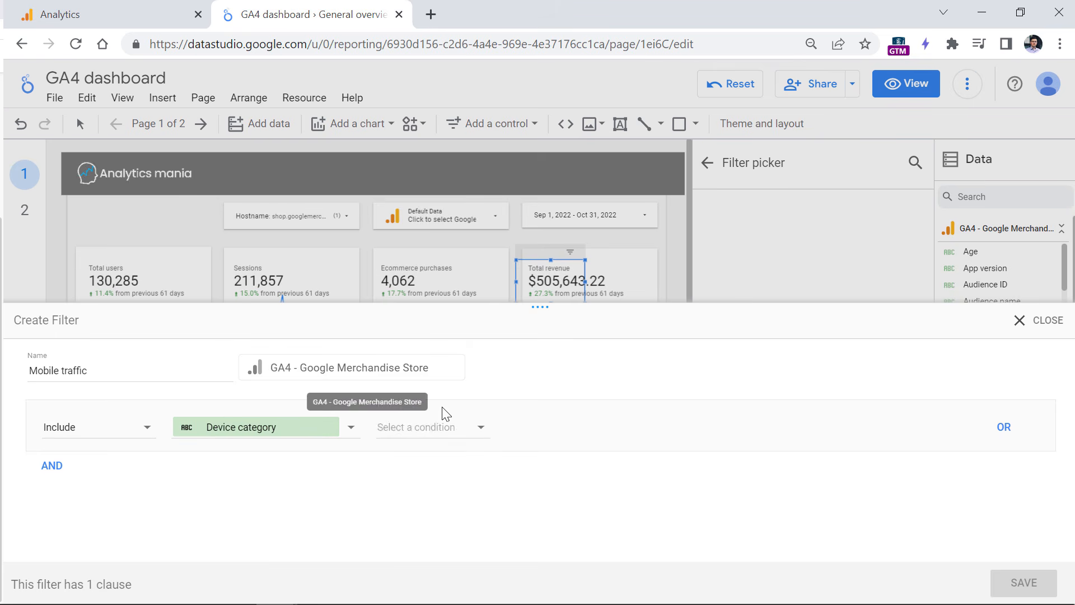
click(529, 427)
text(mobile)
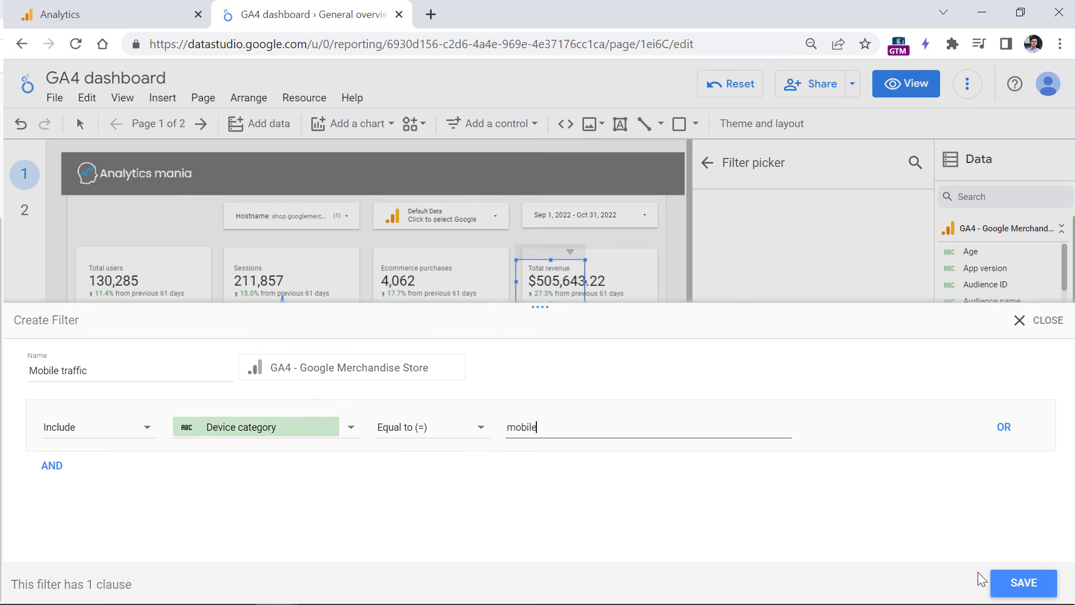
click(1005, 582)
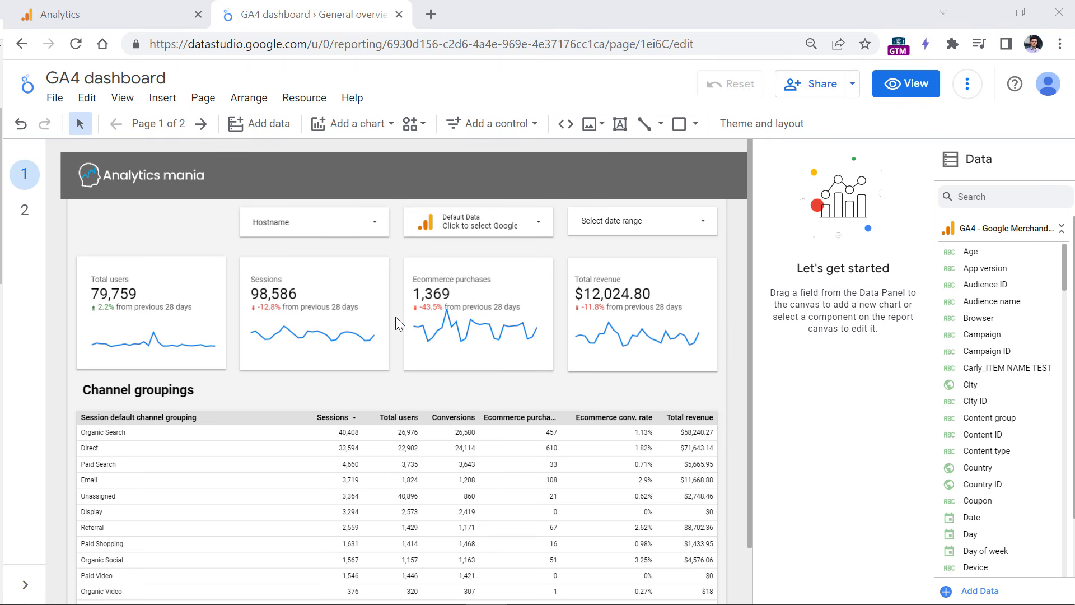
- Remove the Mobile traffic filter from the Total revenue scorecard
mouse_move(321, 334)
click(618, 279)
click(618, 278)
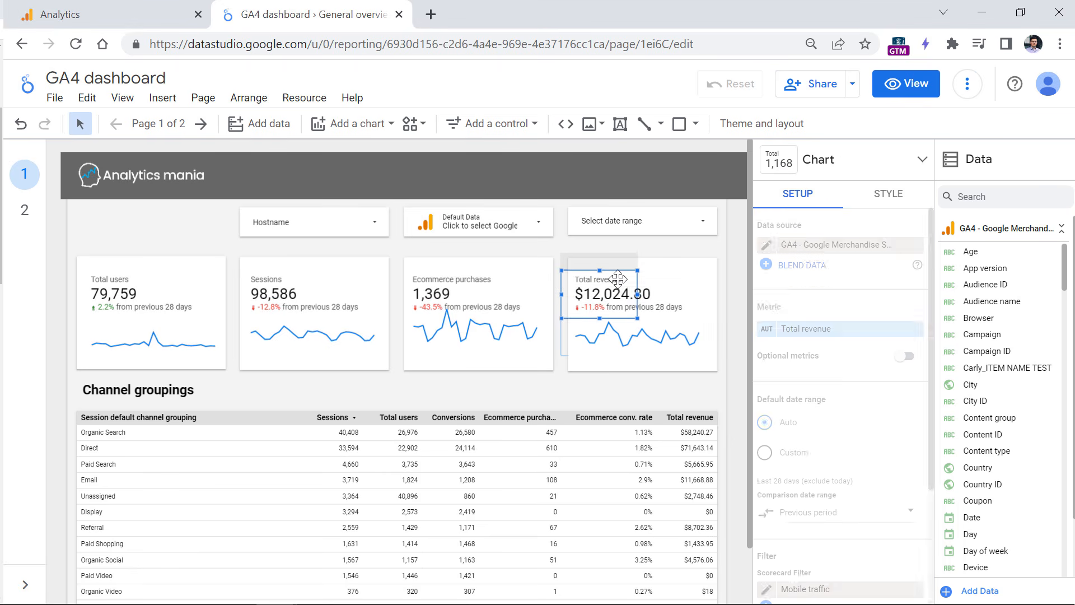
scroll(800, 361, down, 4)
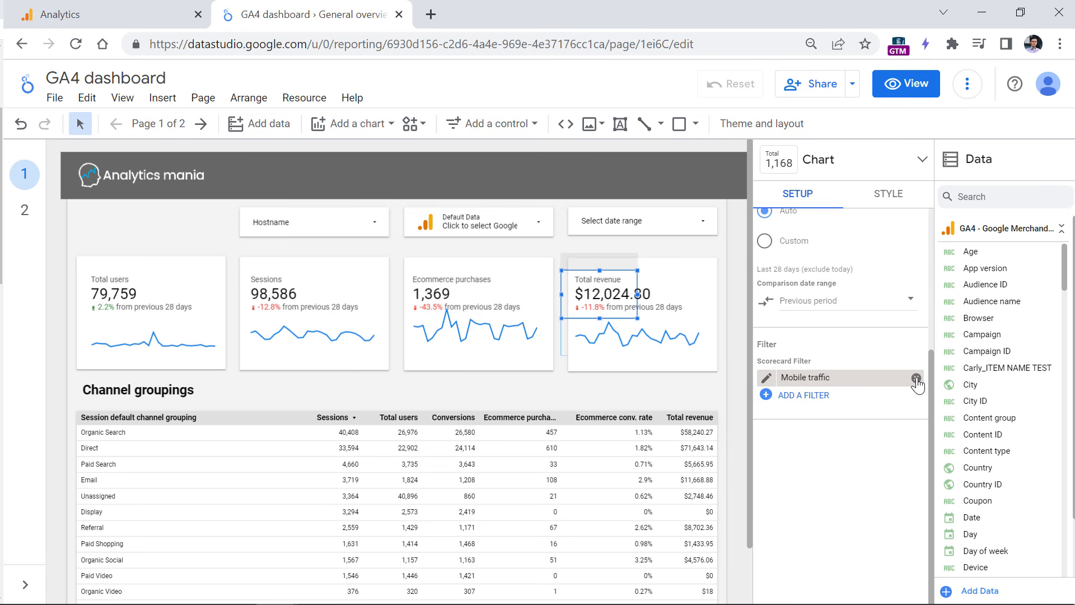
click(917, 379)
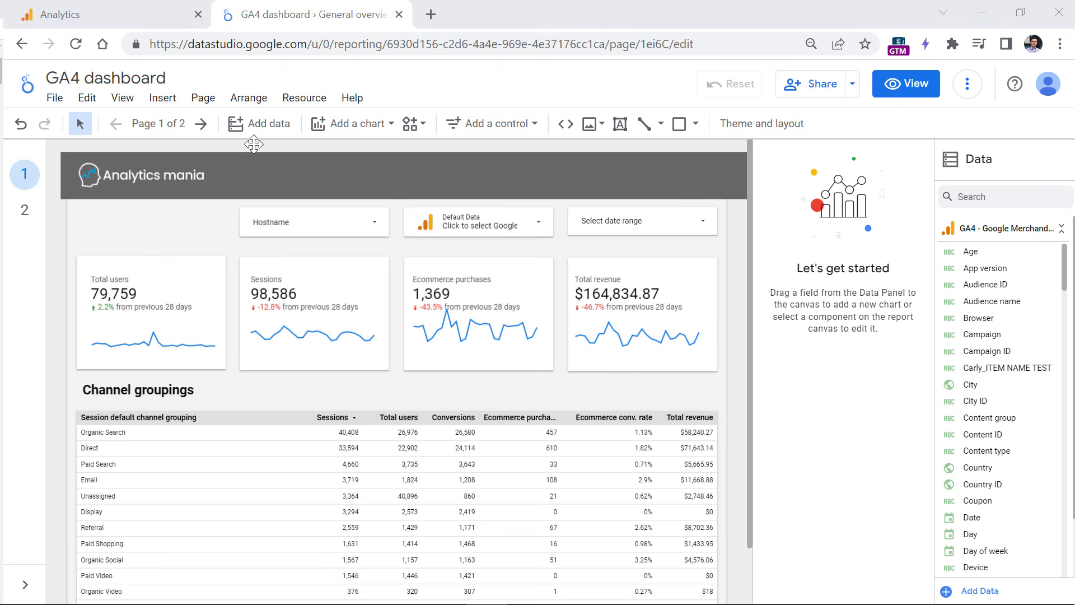
- Review the current page settings, including the option for a page-level filter, and close them
click(204, 101)
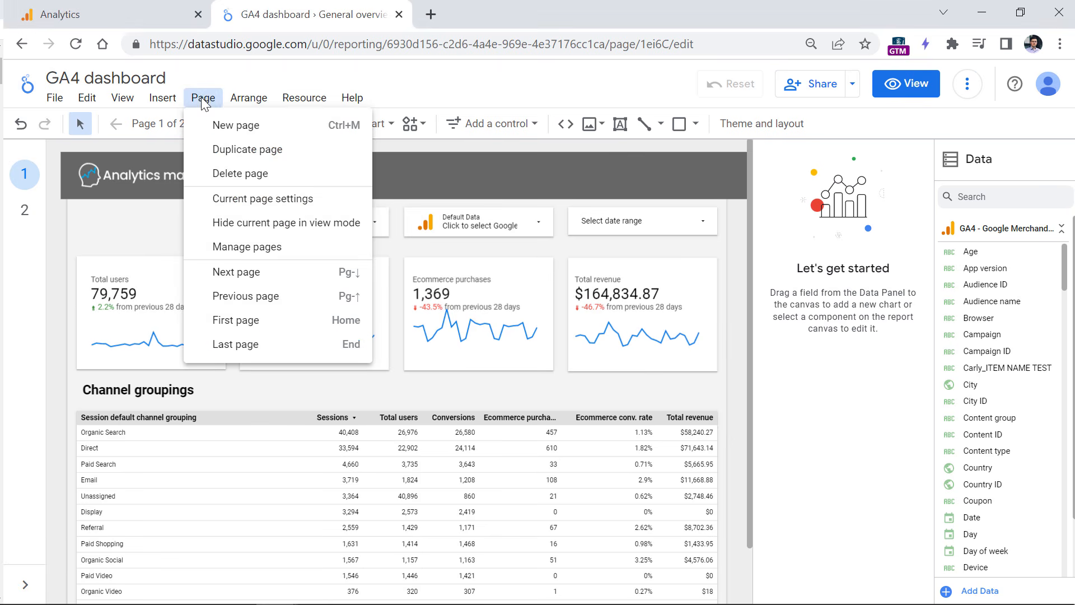
click(275, 202)
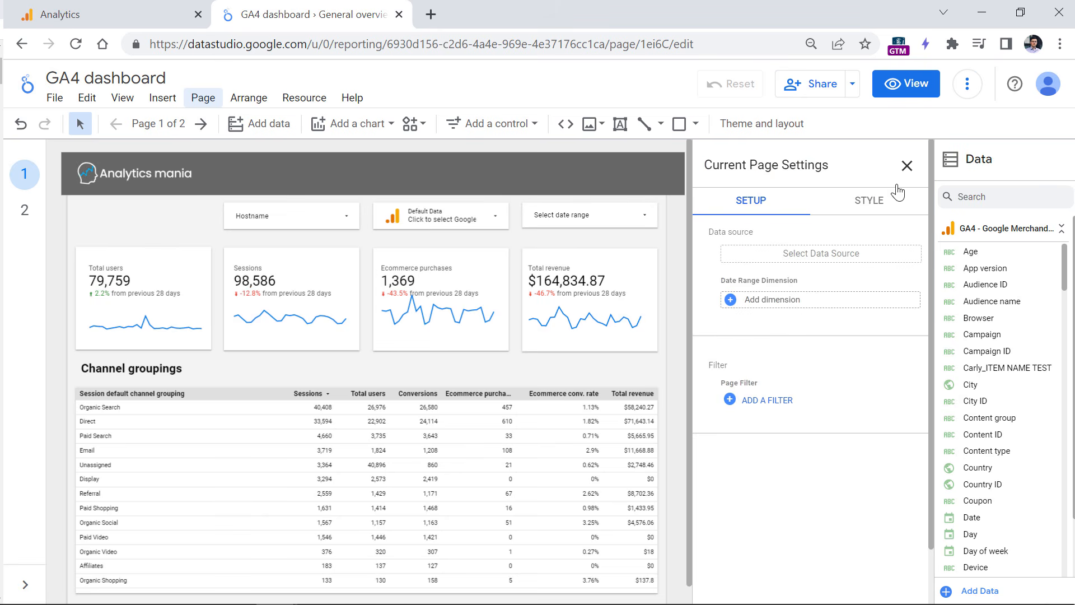
click(906, 166)
- Open the report settings and locate the option for a report-level filter
click(54, 98)
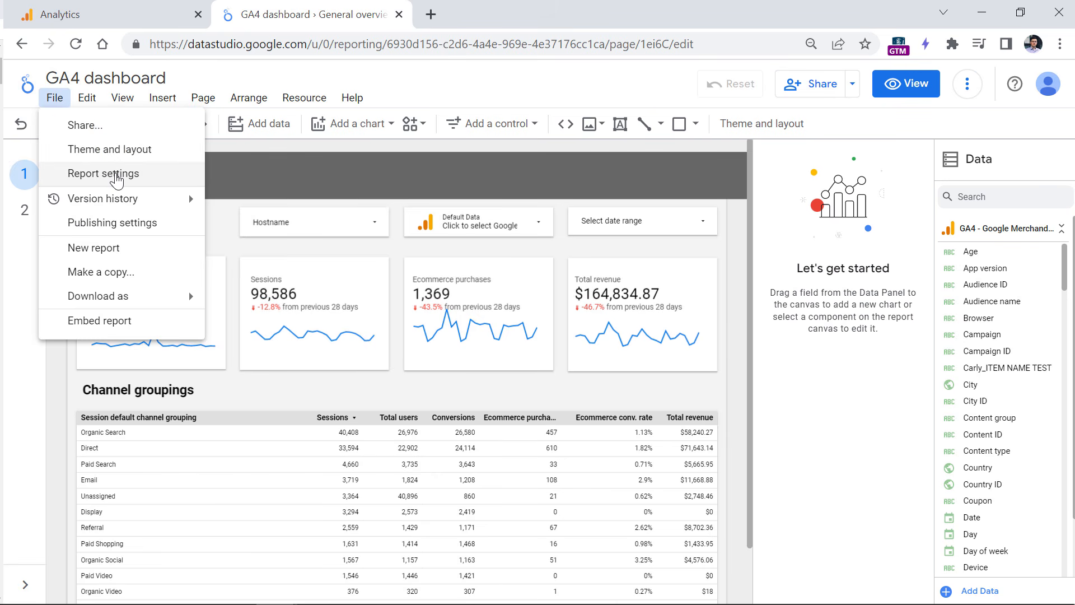
click(117, 178)
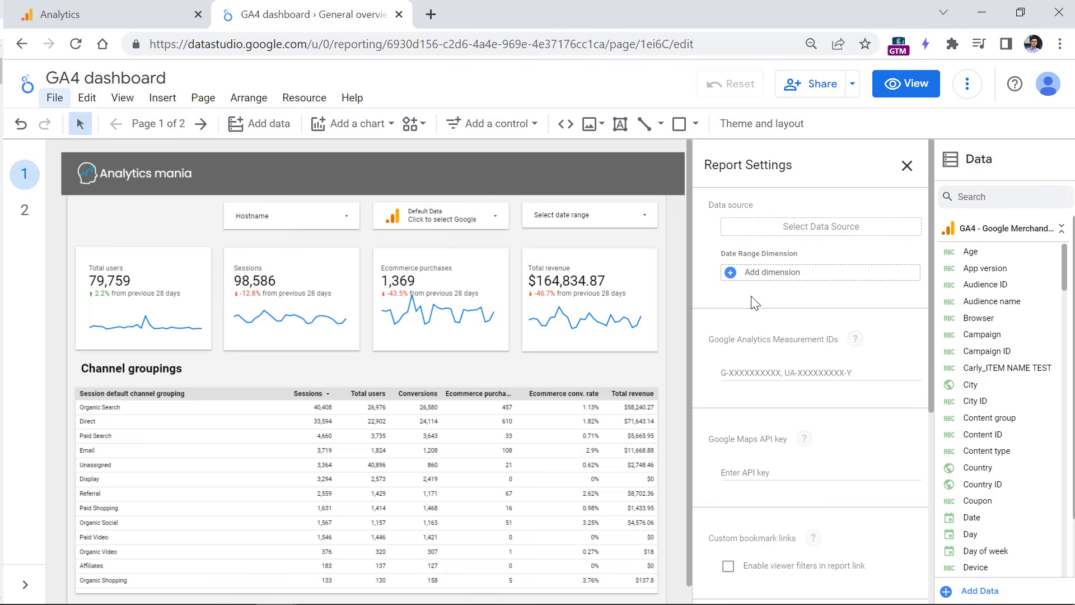
scroll(784, 325, down, 5)
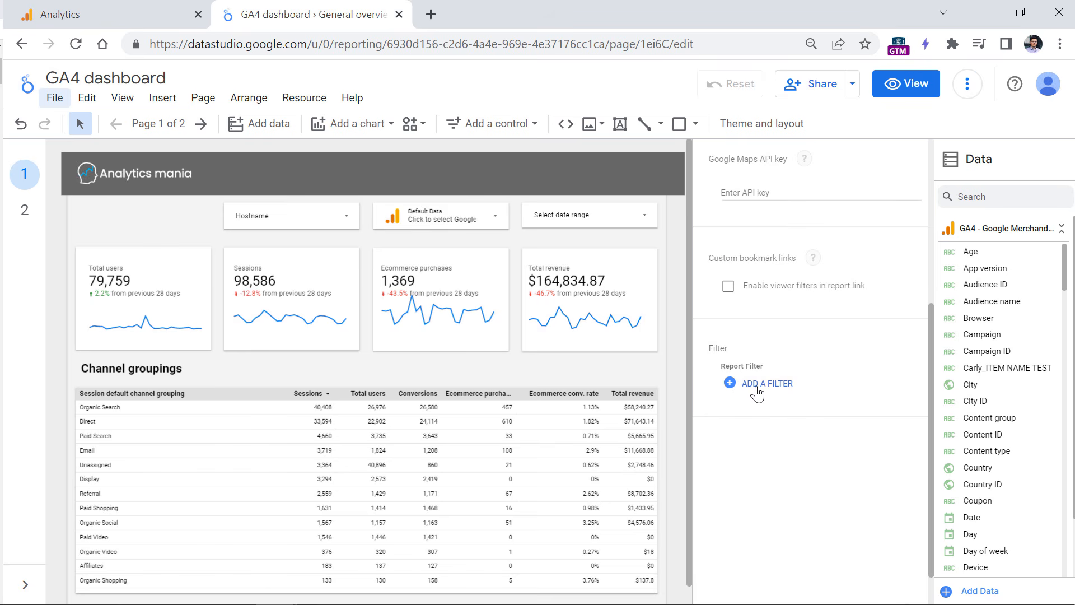